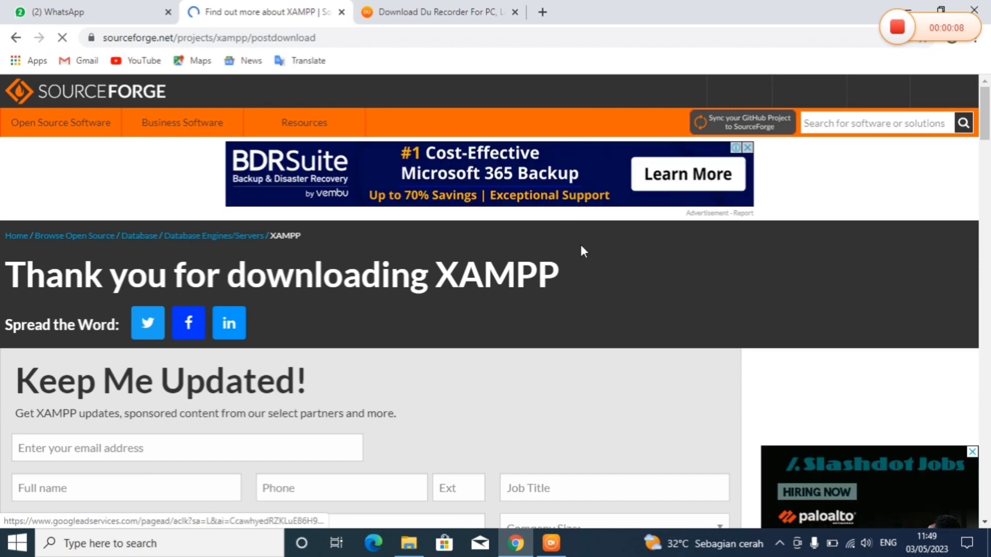
# - Scroll the XAMPP thank-you page and return to the XAMPP project page on SourceForge
pyautogui.scroll(-6, 985, 149)
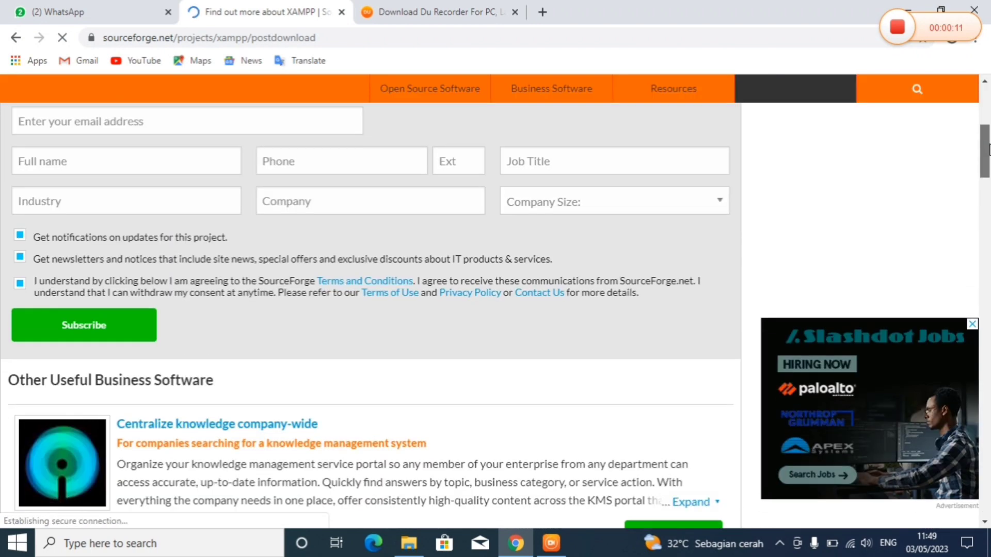
pyautogui.moveTo(989, 149); pyautogui.dragTo(942, 382)
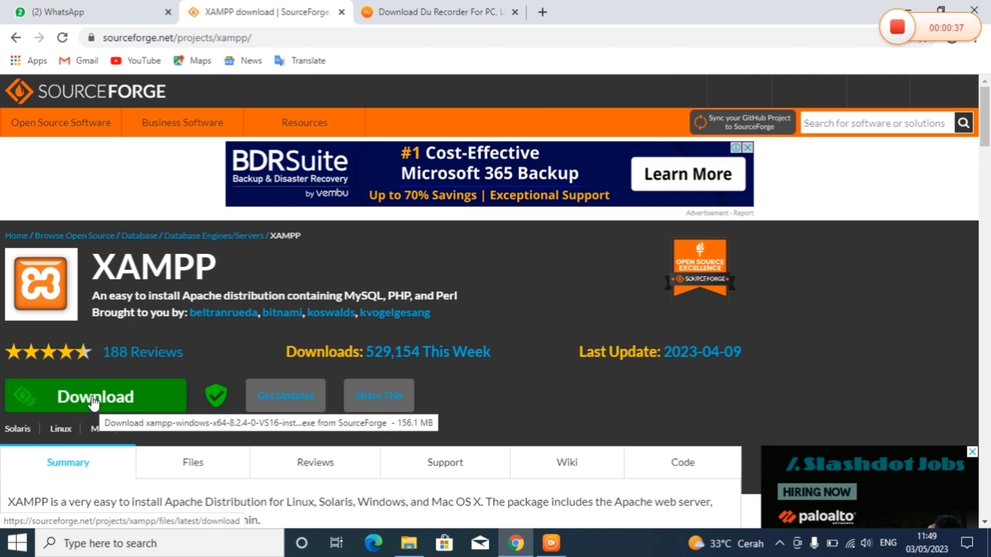
# - Download and install XAMPP, allowing Apache HTTP Server through the firewall, then finish the wizard
pyautogui.click(93, 400)
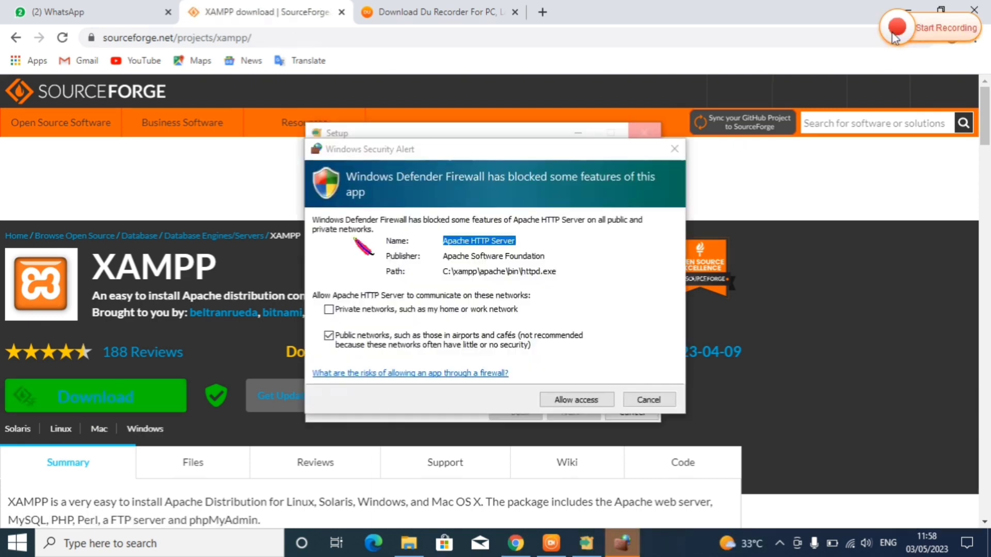
pyautogui.click(893, 35)
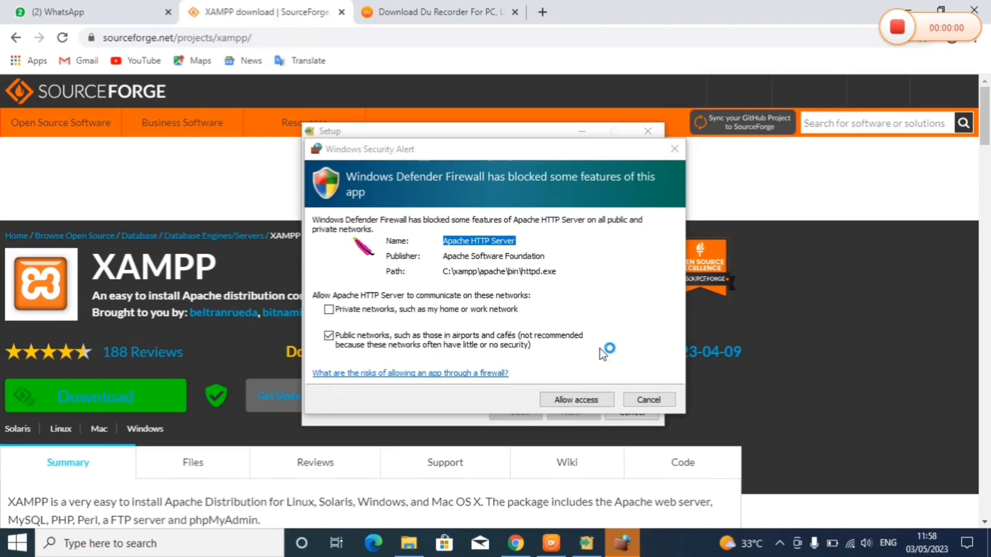
pyautogui.click(583, 400)
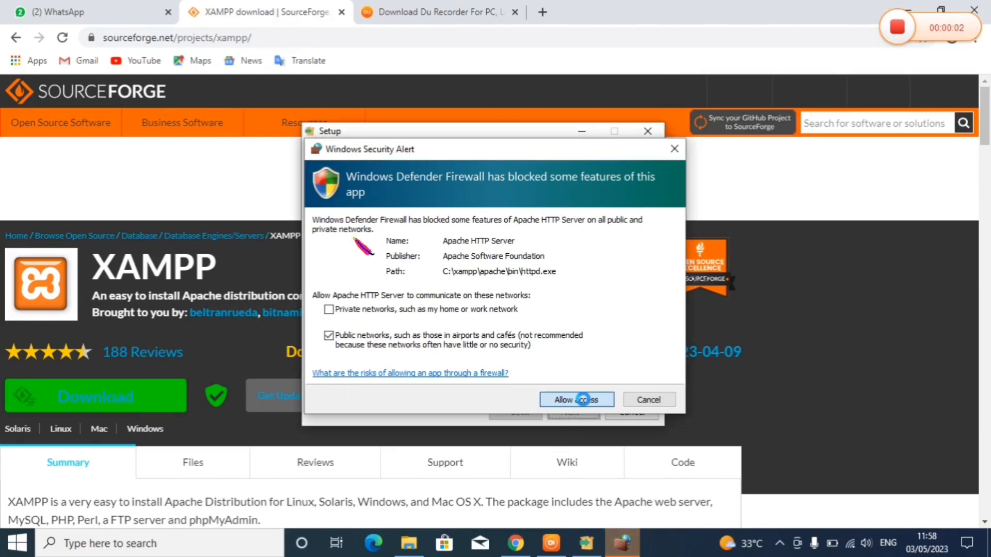
pyautogui.click(586, 405)
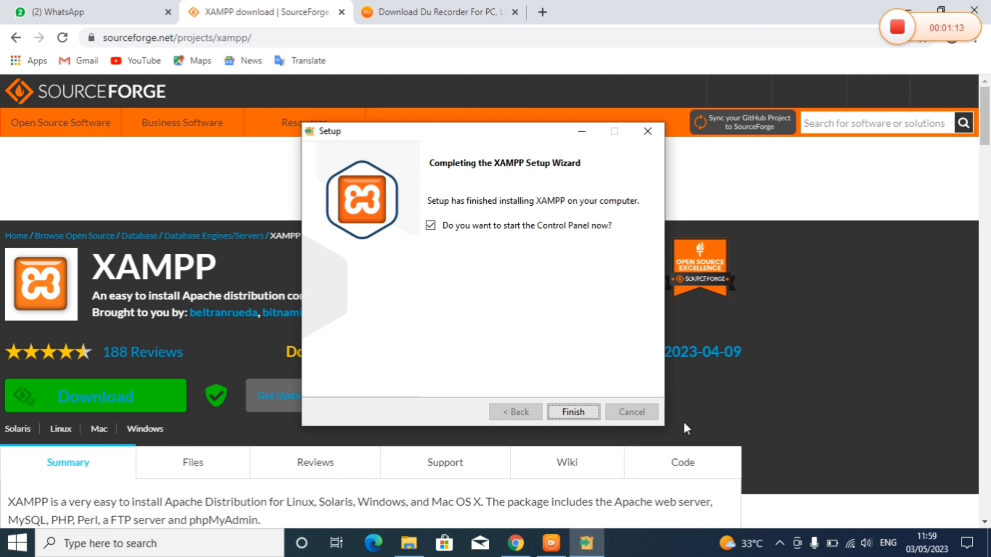
pyautogui.click(578, 413)
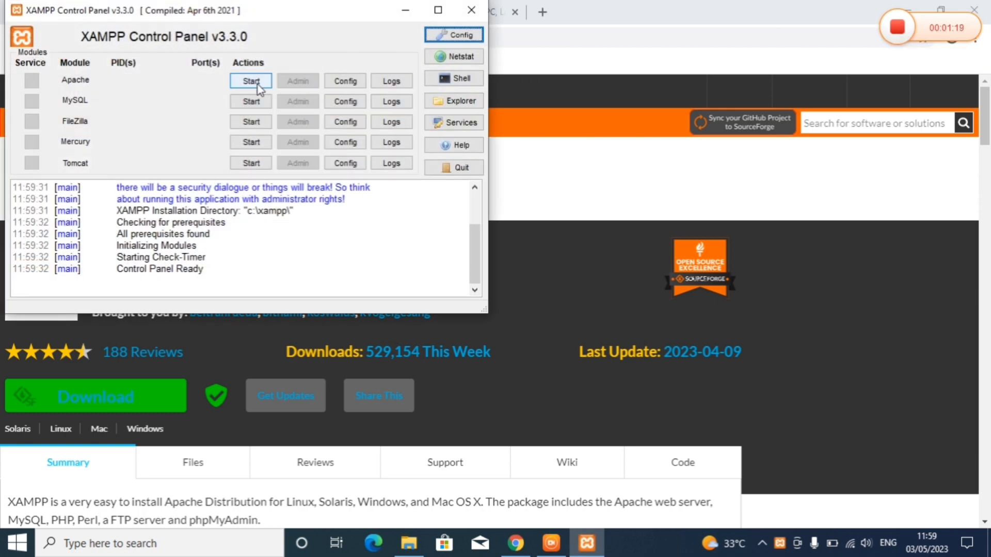
# - Start Apache and MySQL in XAMPP Control Panel, allowing mysqld through the firewall
pyautogui.click(257, 87)
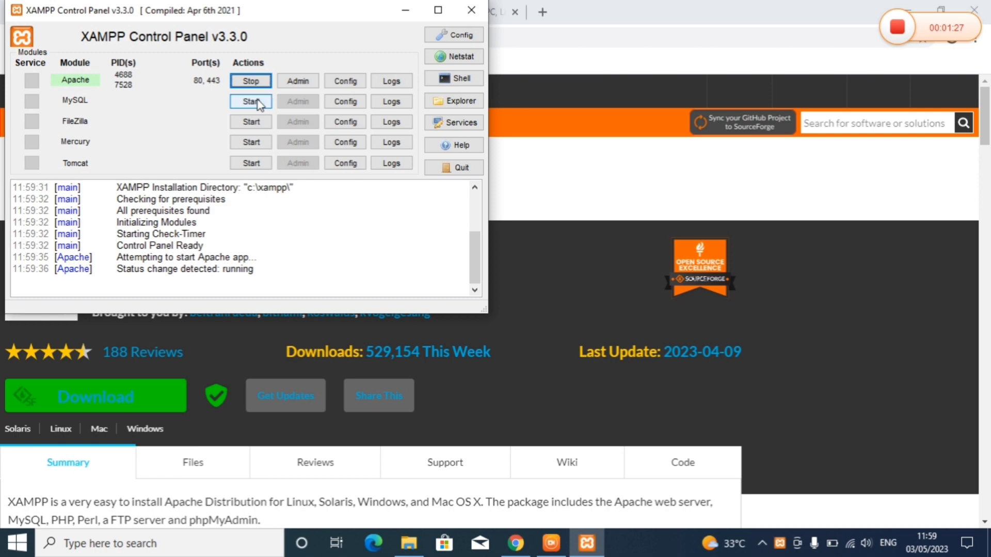
pyautogui.click(257, 103)
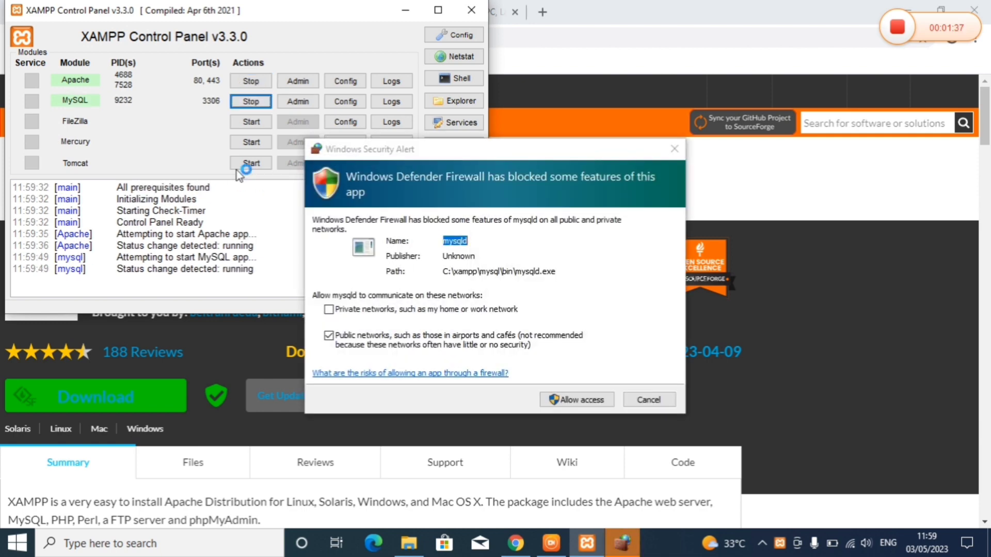
pyautogui.click(579, 405)
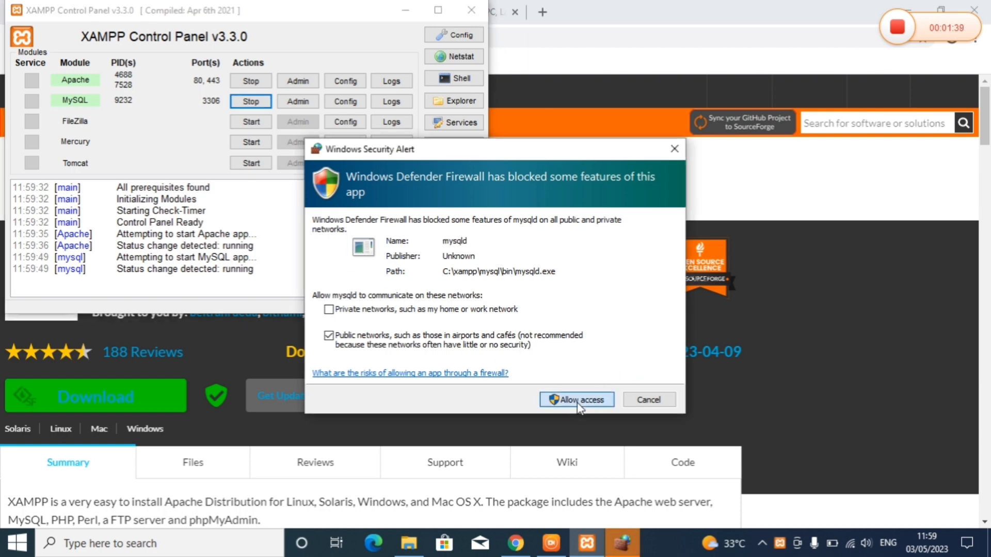
pyautogui.click(578, 401)
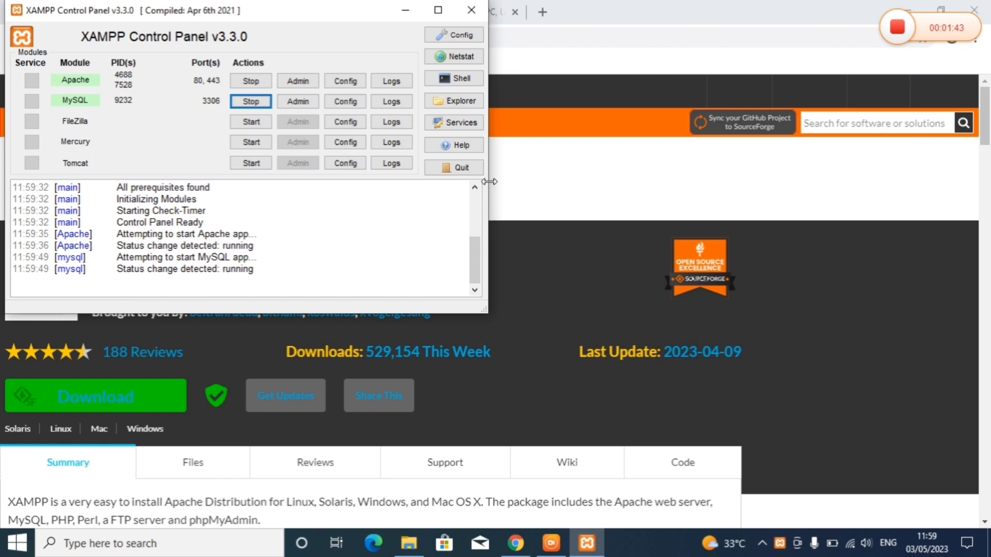
pyautogui.click(403, 14)
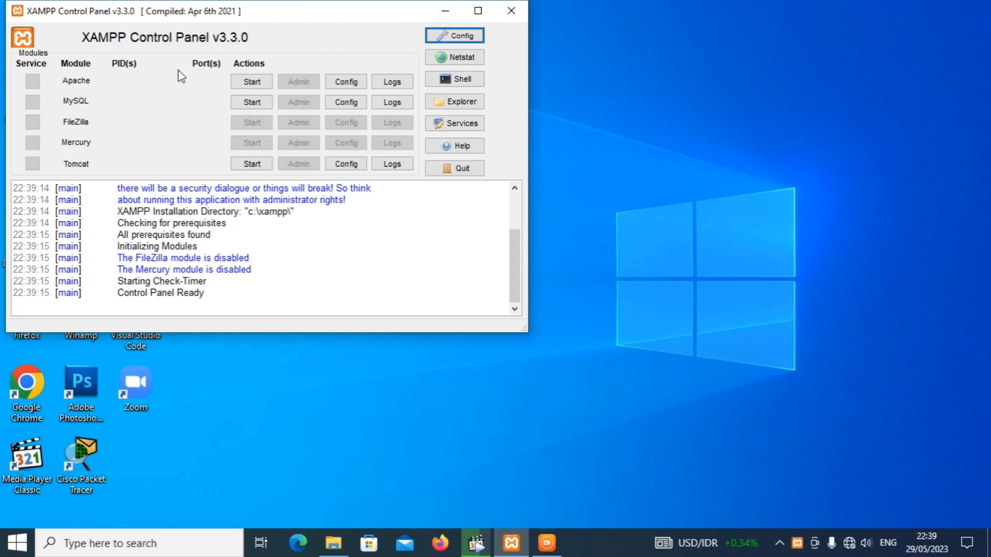
pyautogui.click(251, 82)
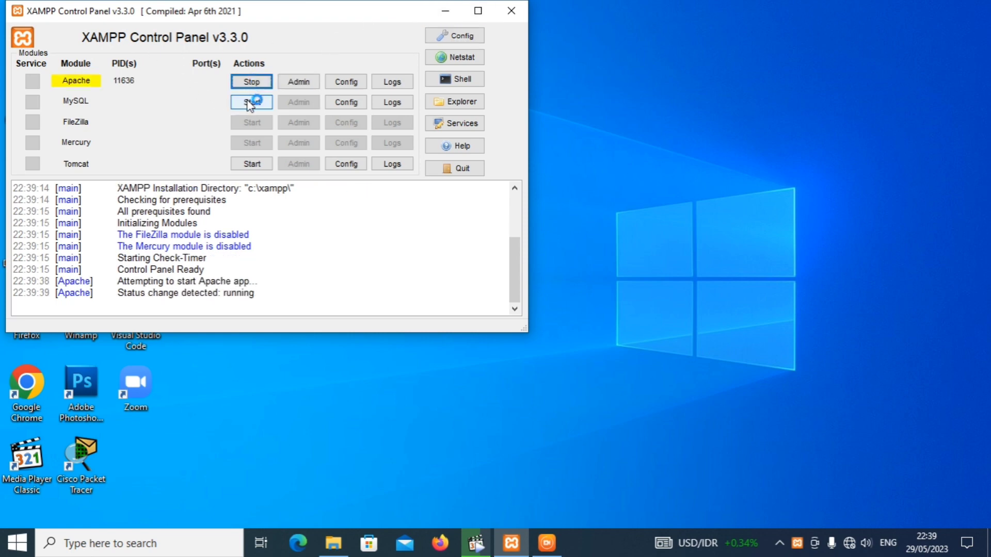
pyautogui.click(249, 104)
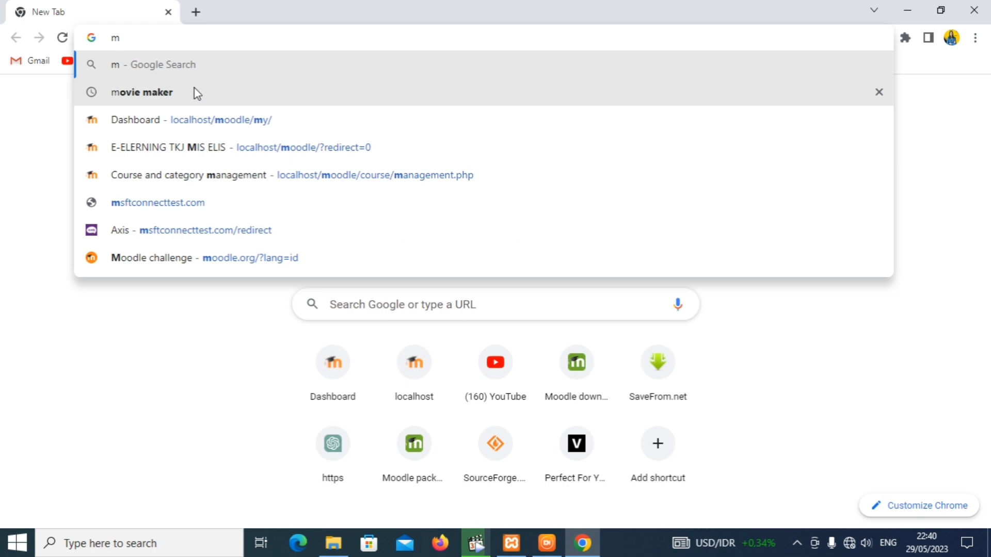
# - Load the local Moodle site at localhost/moodle in Chrome
pyautogui.press('BackSpace')
pyautogui.write('localhost/moodle')
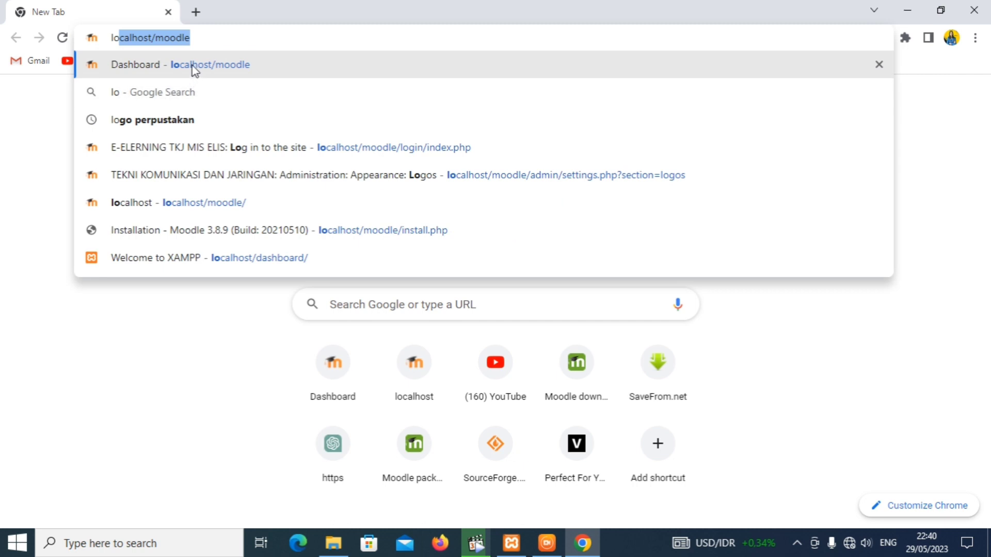
pyautogui.click(192, 66)
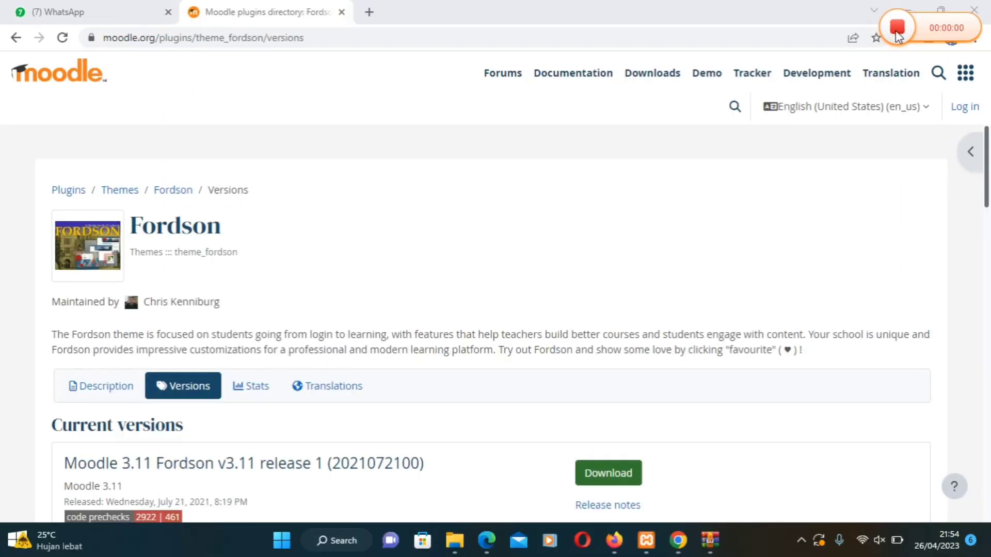
# - Open the downloaded Moodle installer zip, close WinRAR, and open the Downloads folder
pyautogui.moveTo(710, 546)
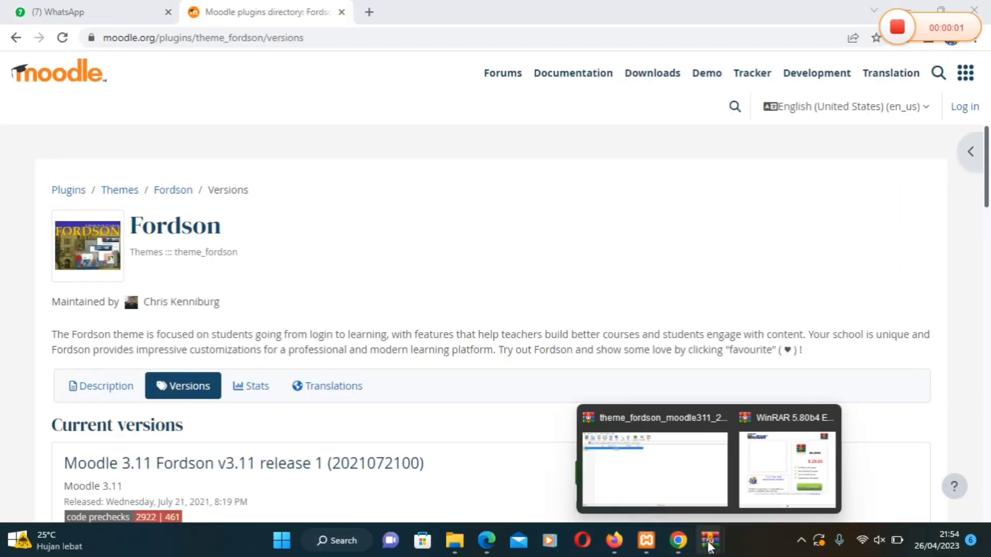
pyautogui.click(680, 542)
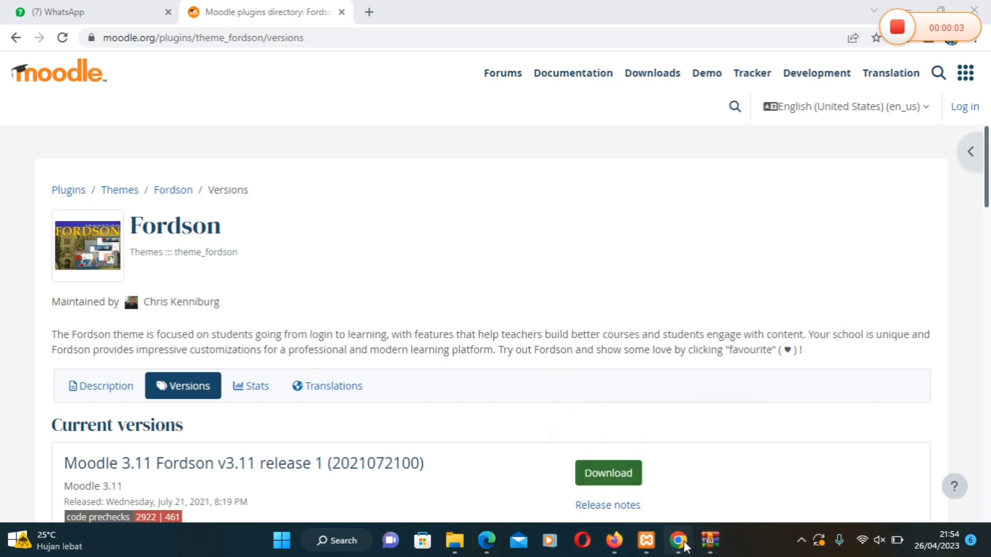
pyautogui.moveTo(621, 541)
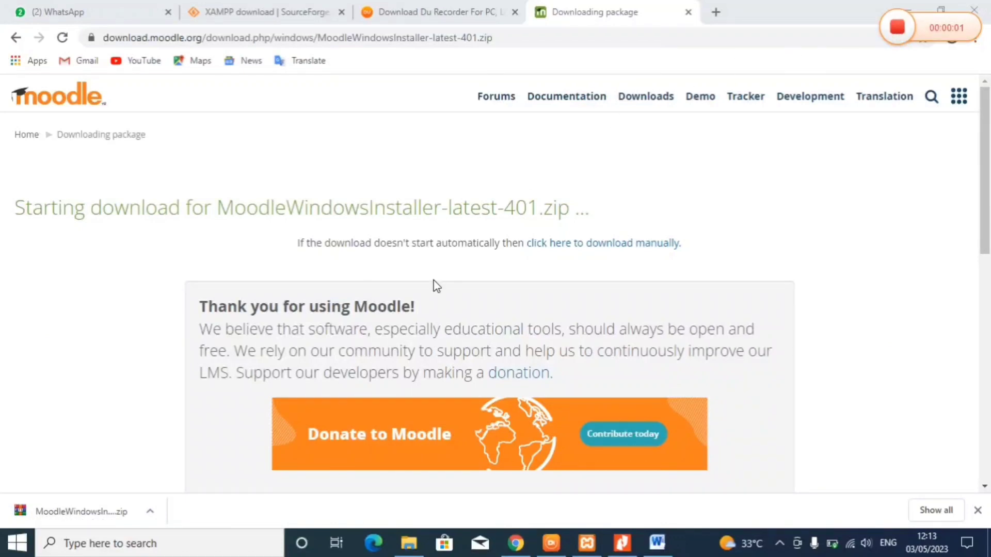
pyautogui.click(80, 518)
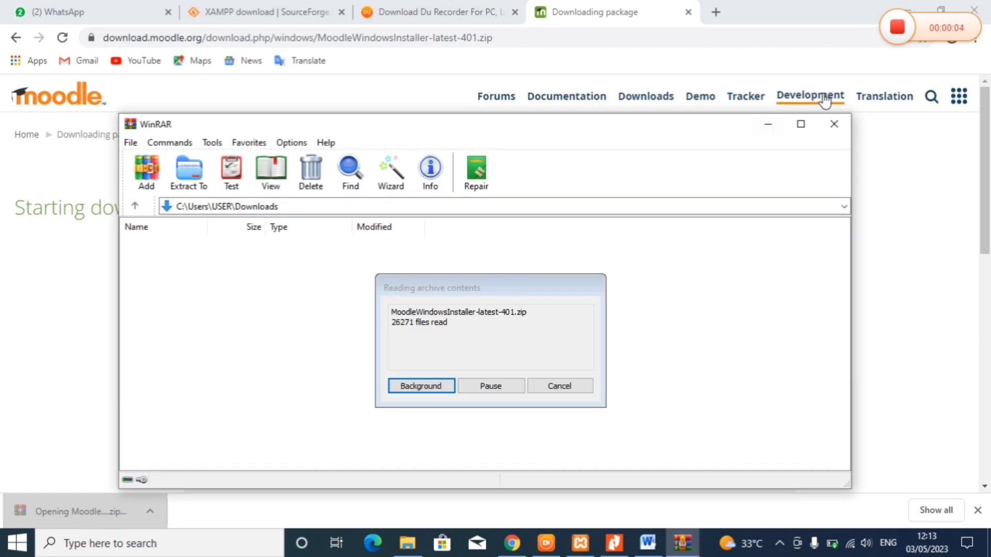
pyautogui.click(834, 125)
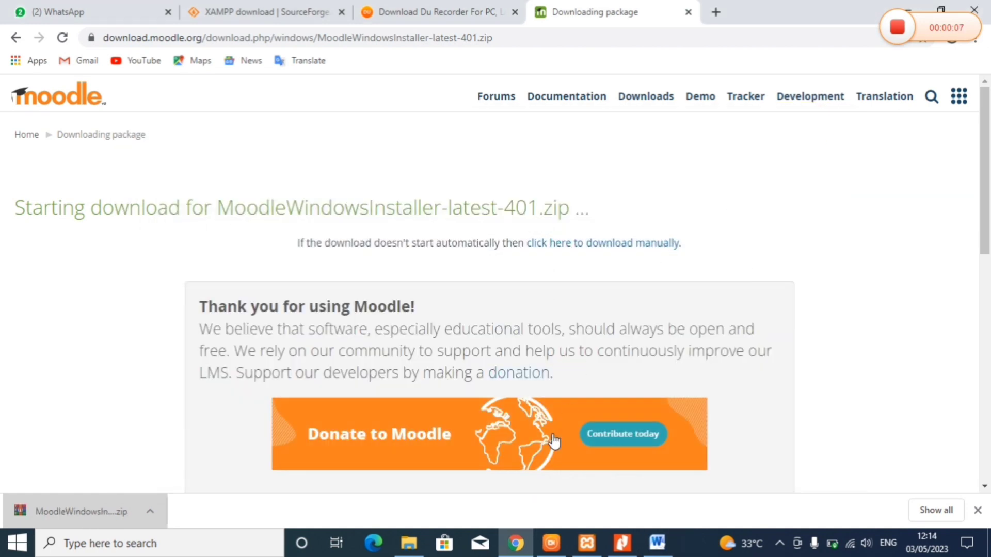
pyautogui.click(403, 546)
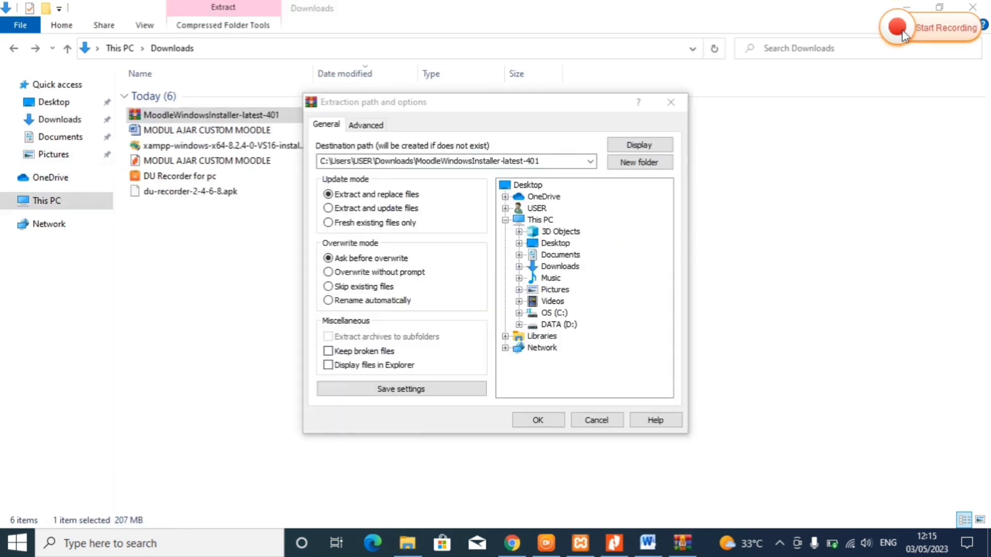
# - Extract MoodleWindowsInstaller-latest-401.zip into its suggested folder in Downloads
pyautogui.click(670, 105)
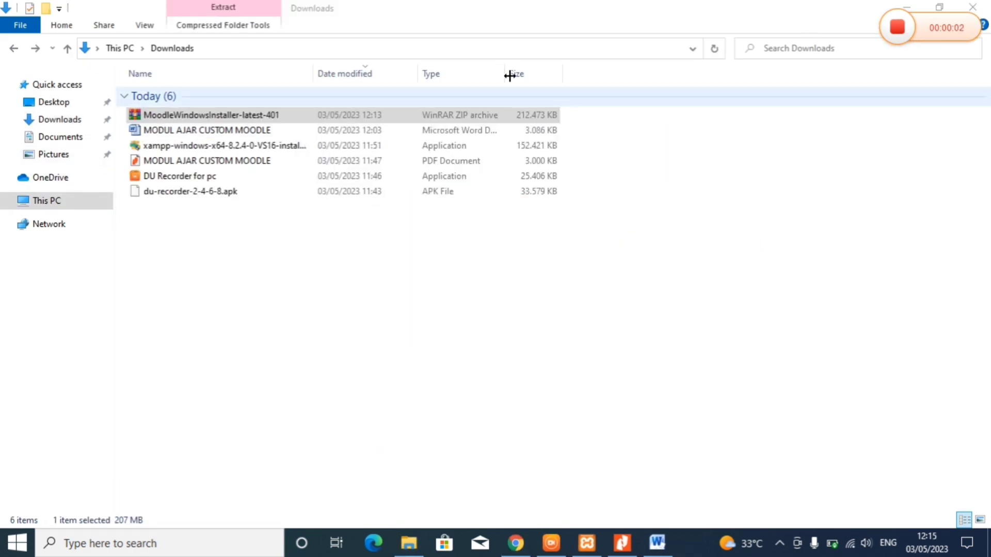
pyautogui.rightClick(215, 118)
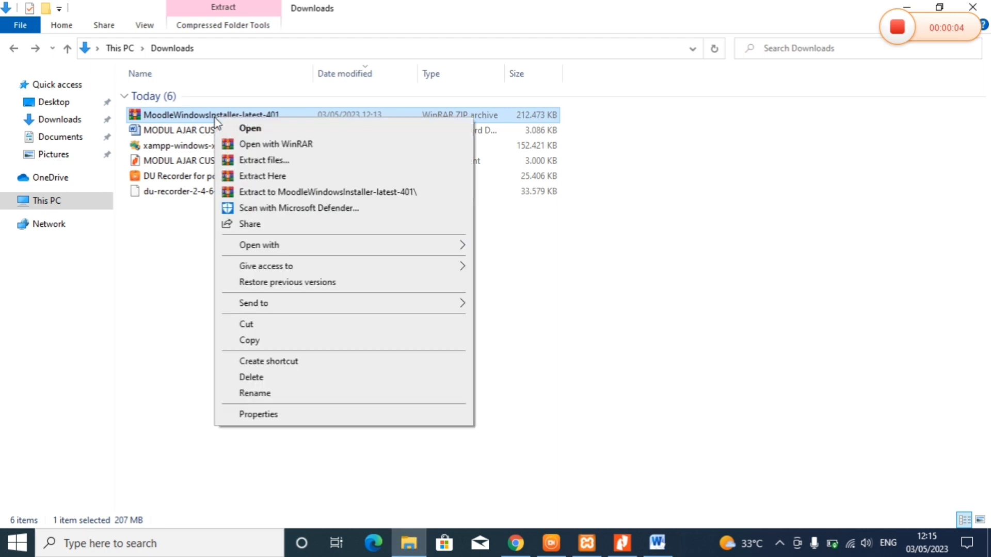
pyautogui.click(247, 162)
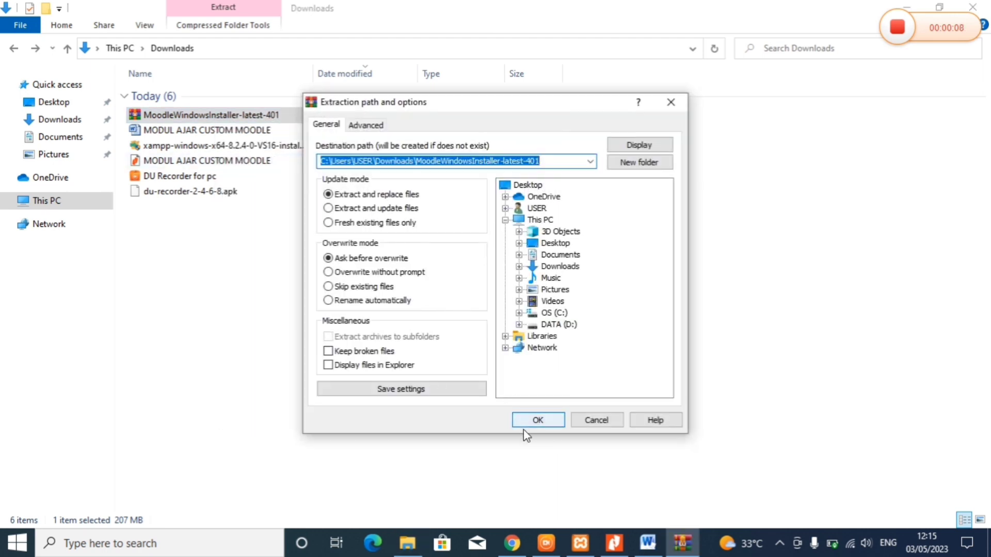
pyautogui.click(526, 420)
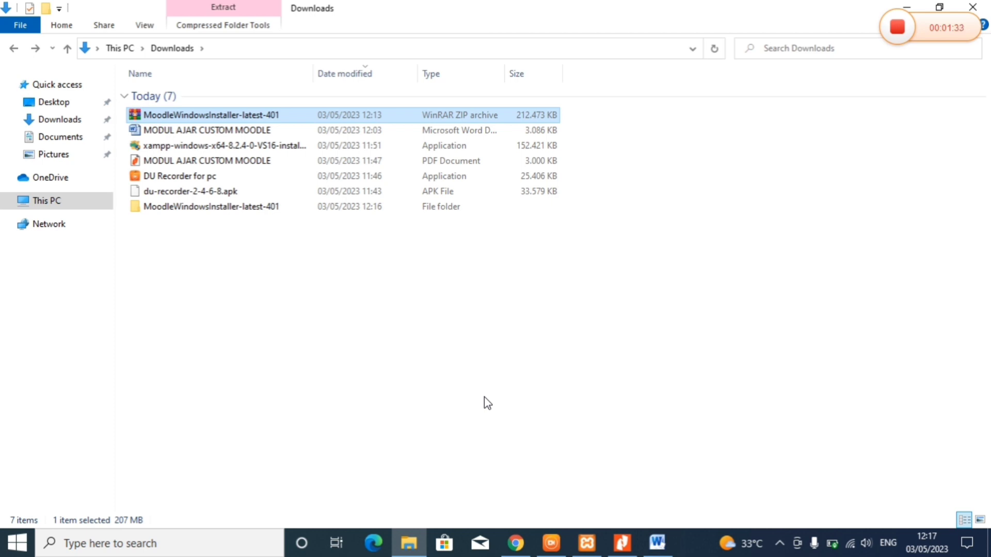
# - Open the extracted installer's server folder and copy its moodle folder
pyautogui.click(214, 205)
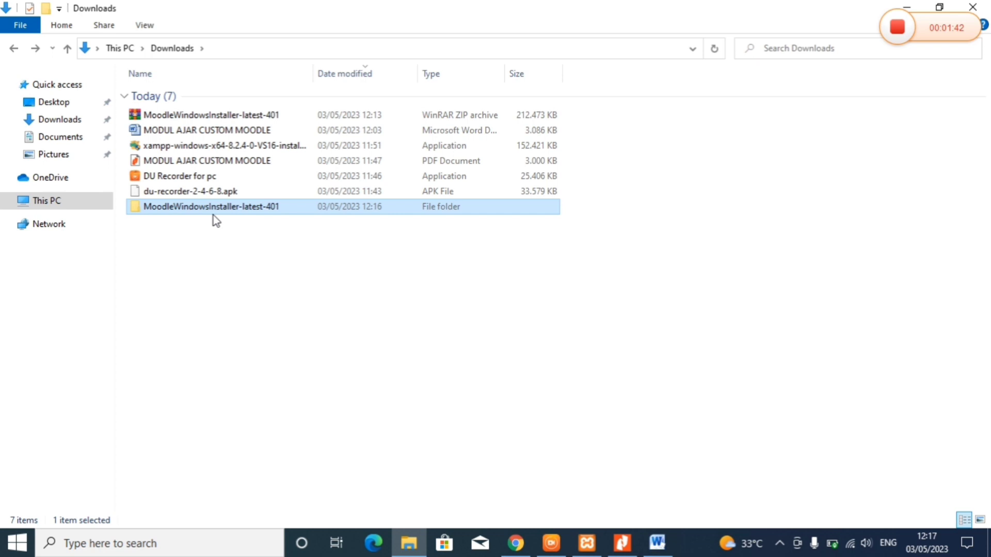
pyautogui.doubleClick(213, 214)
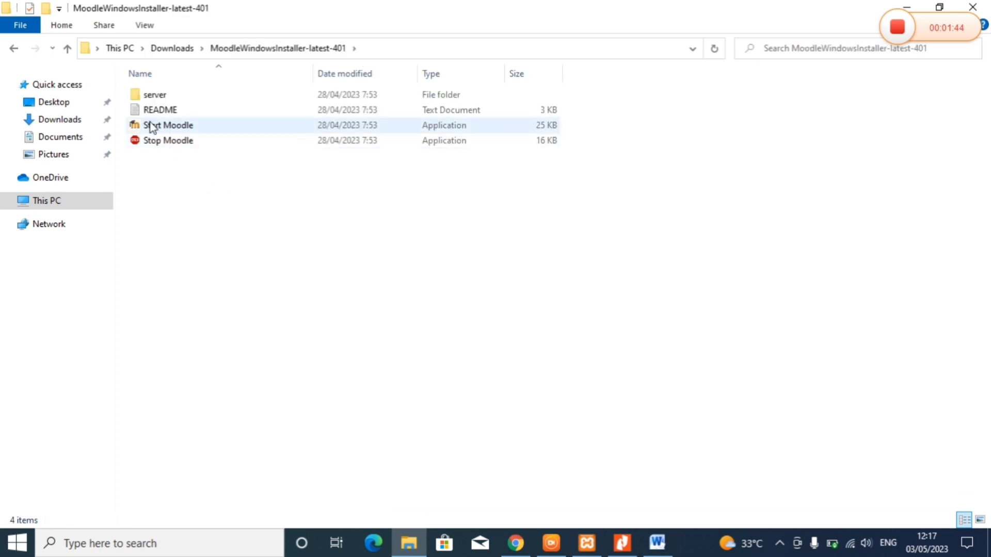
pyautogui.doubleClick(150, 97)
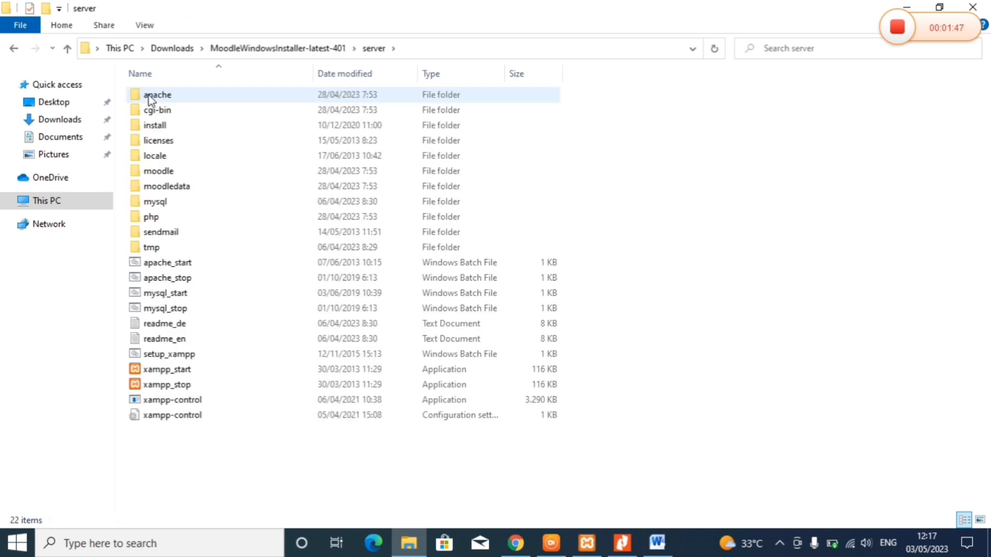
pyautogui.click(162, 176)
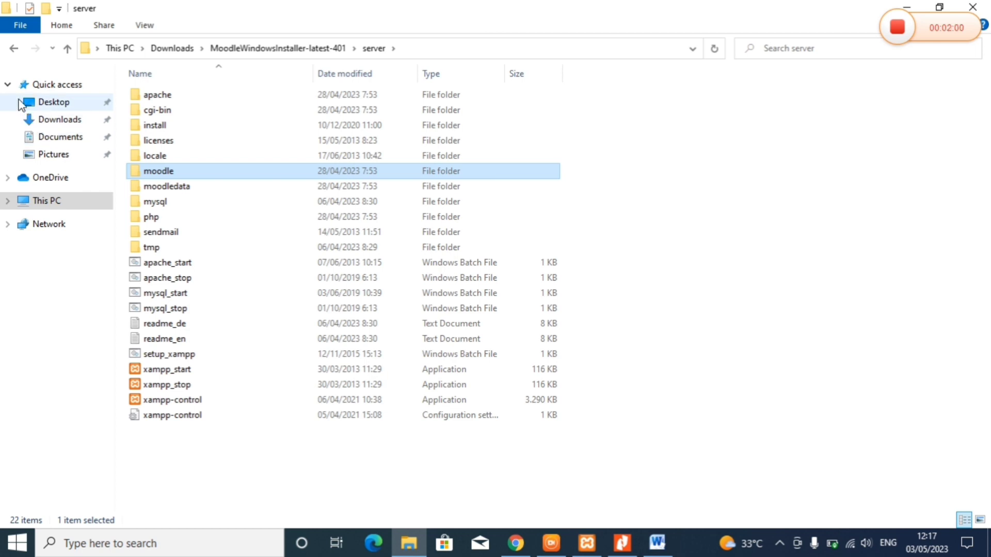
# - Paste the moodle folder into C:\xampp\htdocs
pyautogui.click(44, 207)
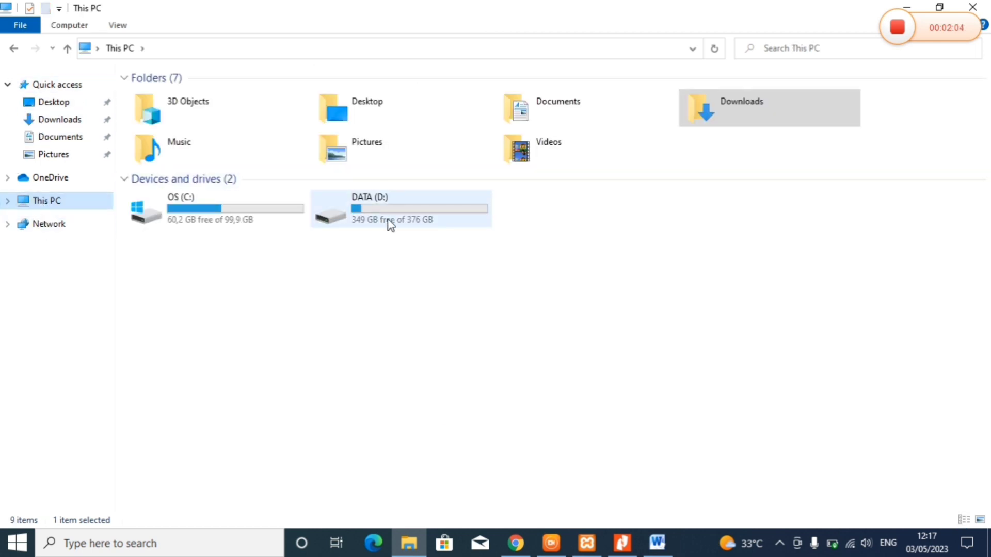
pyautogui.doubleClick(221, 201)
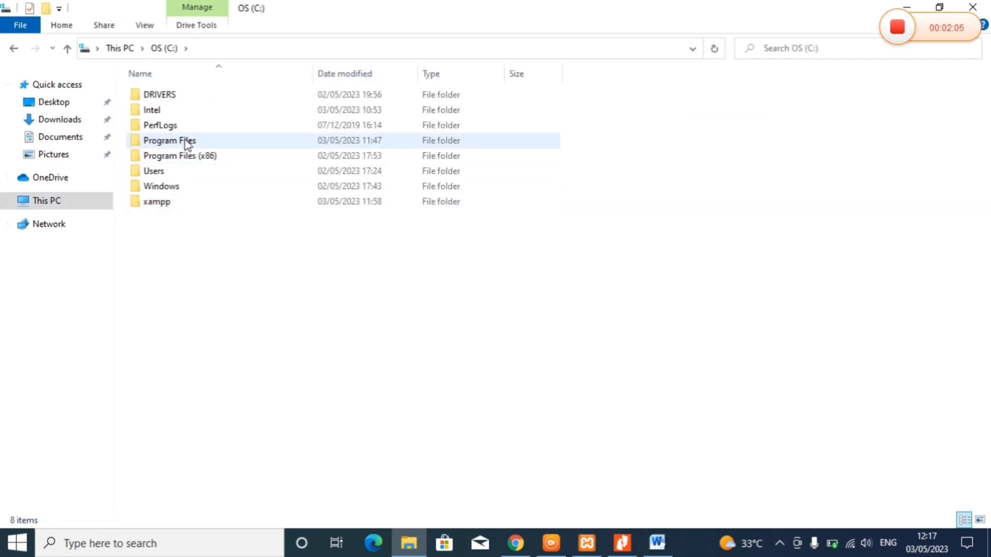
pyautogui.doubleClick(171, 204)
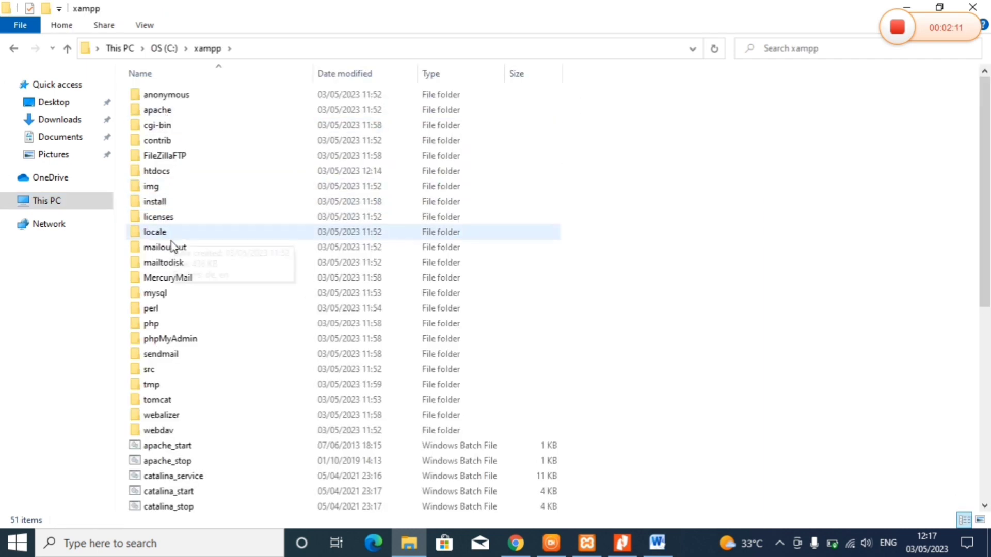
pyautogui.doubleClick(155, 171)
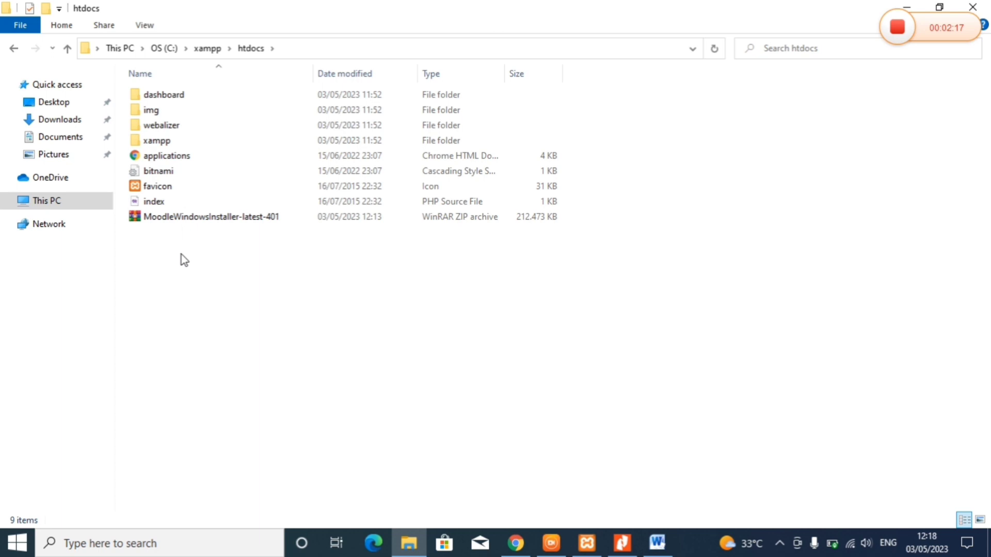
pyautogui.hotkey('ctrl', 'v')
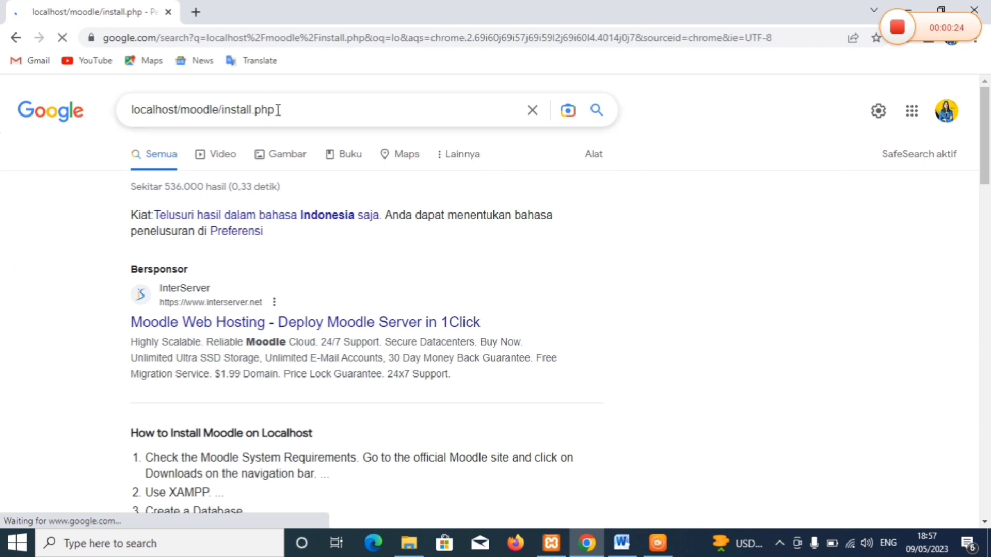
# - Clear the Google search and load localhost/moodle from the address bar
pyautogui.moveTo(277, 110); pyautogui.dragTo(226, 110)
pyautogui.press('BackSpace')
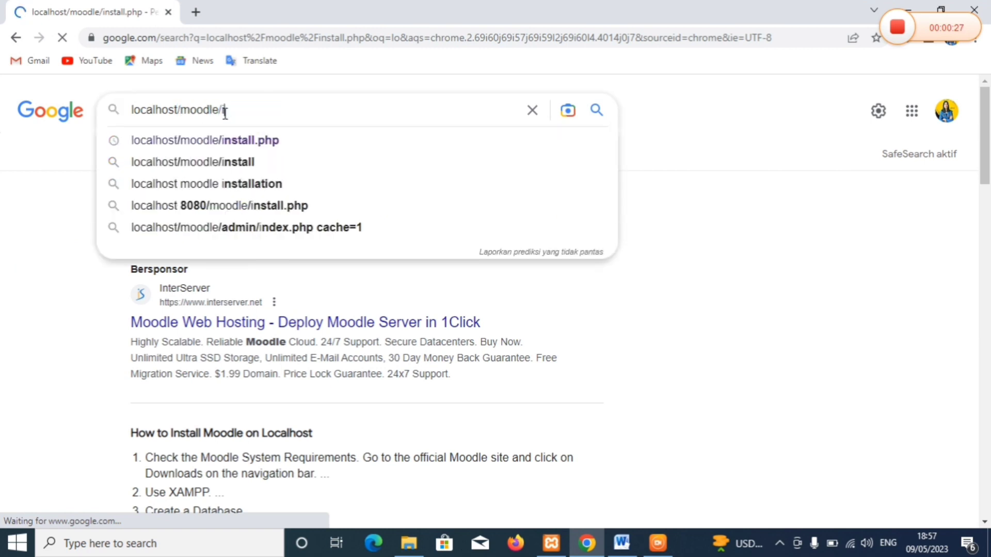
pyautogui.press('BackSpace')
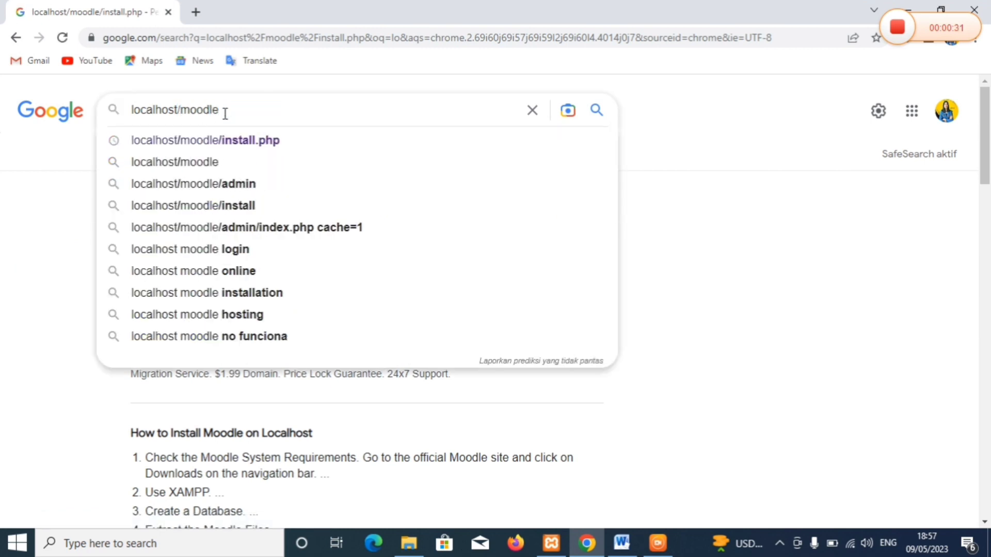
pyautogui.hotkey('ctrl', 'a')
pyautogui.hotkey('ctrl', 'c')
pyautogui.press('BackSpace')
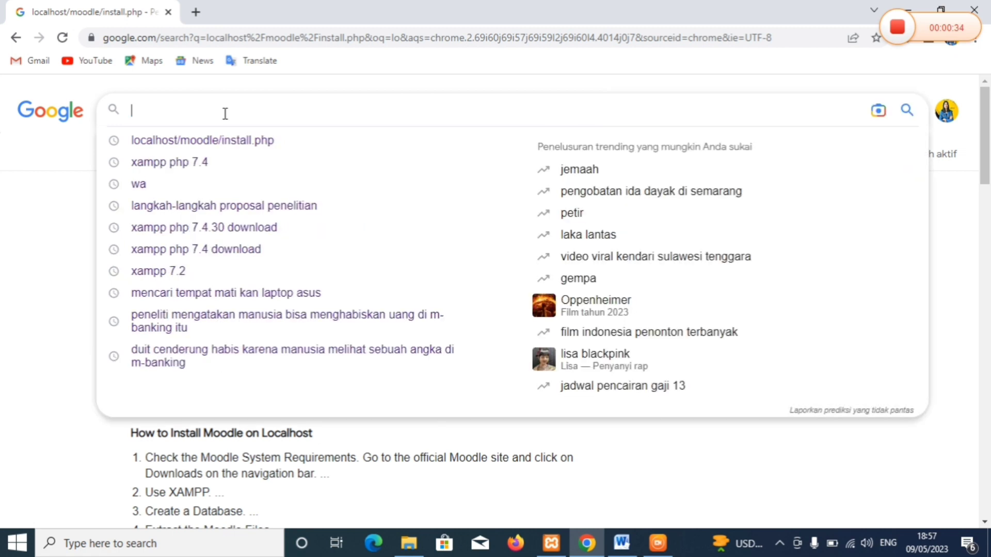
pyautogui.click(129, 40)
pyautogui.press('BackSpace')
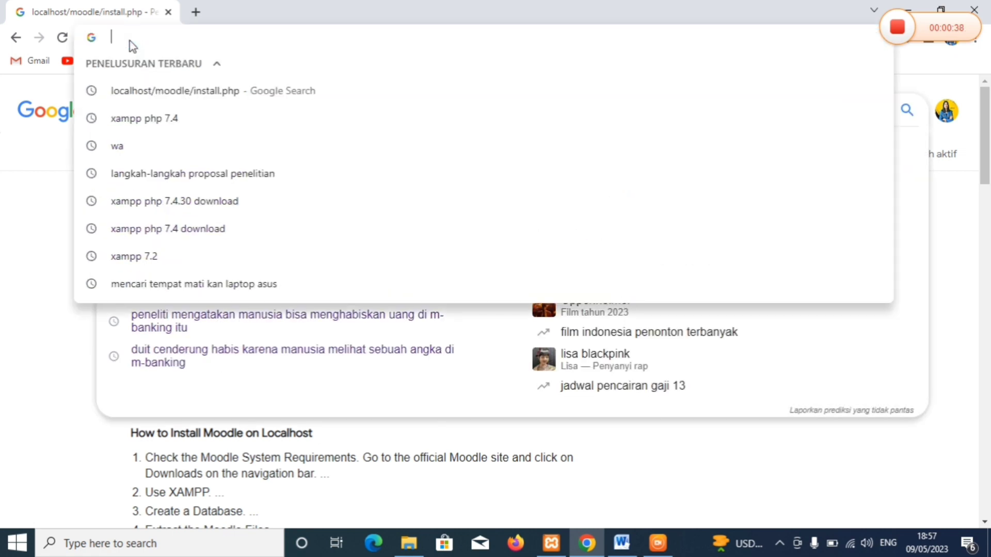
pyautogui.hotkey('ctrl', 'v')
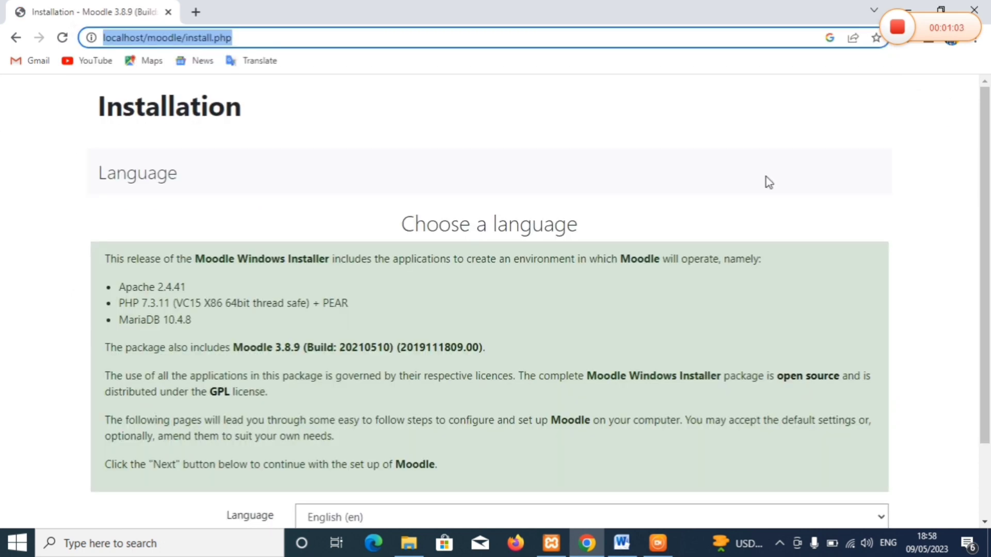
# - Accept English, the suggested paths, and default database settings (moodle, root, mdl_)
pyautogui.moveTo(983, 159); pyautogui.dragTo(981, 231)
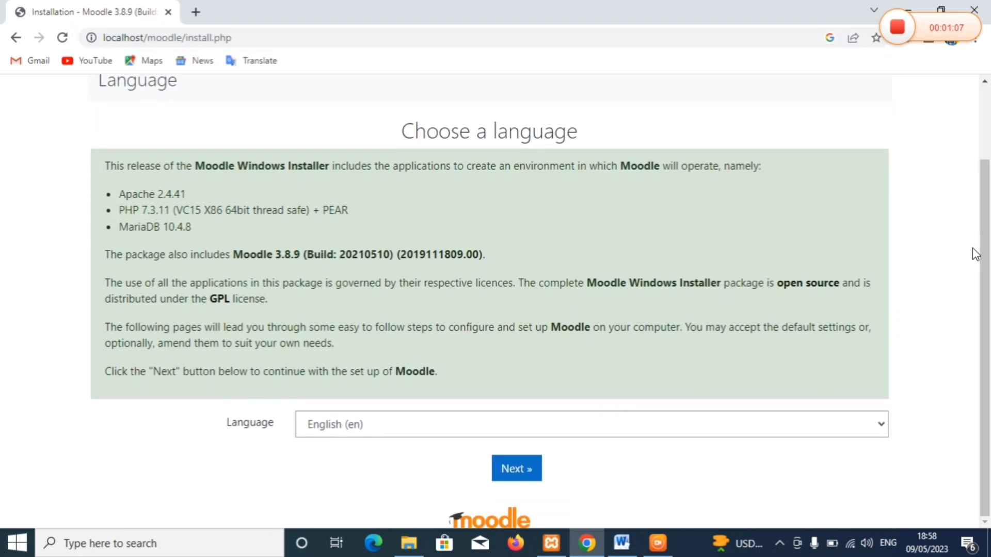
pyautogui.click(513, 477)
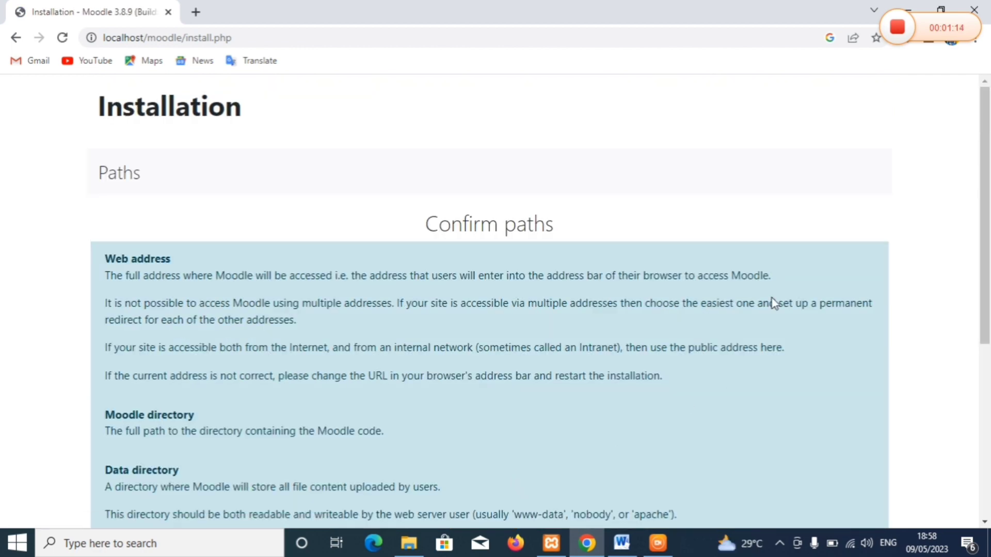
pyautogui.moveTo(984, 232); pyautogui.dragTo(966, 404)
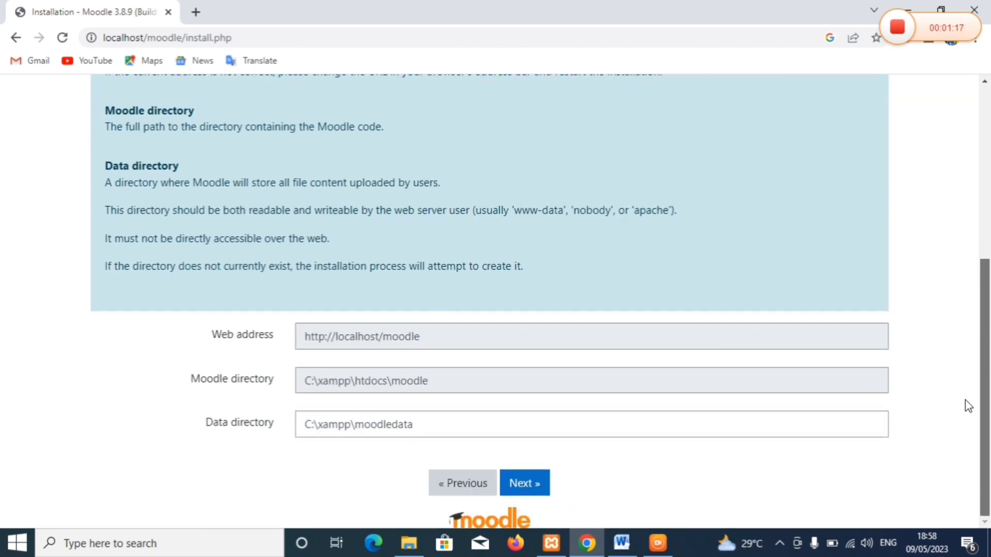
pyautogui.click(524, 489)
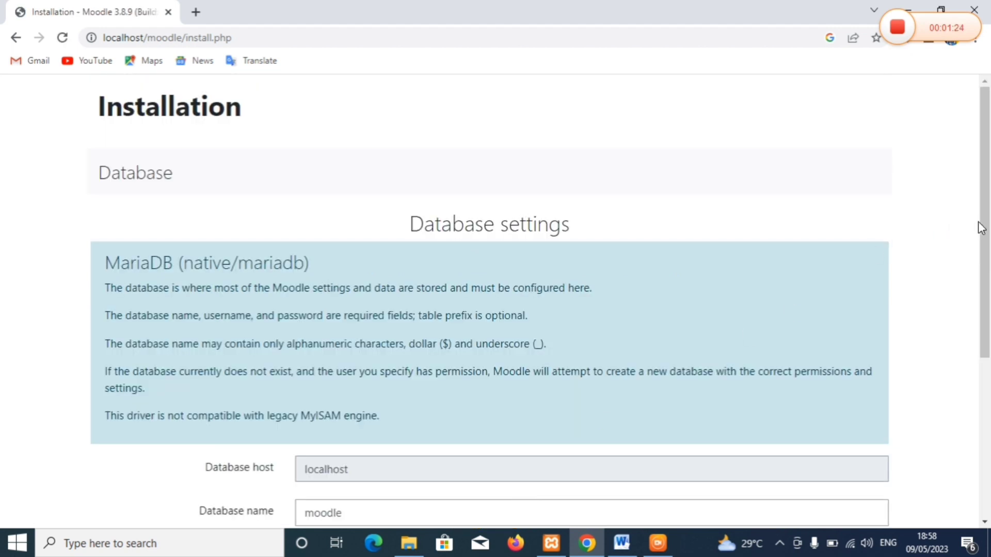
pyautogui.moveTo(986, 234); pyautogui.dragTo(951, 413)
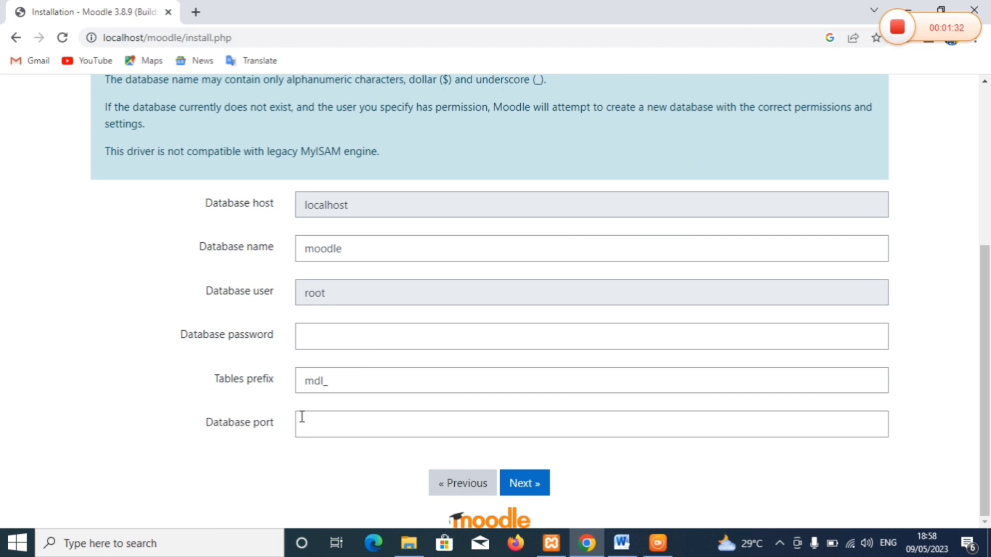
pyautogui.click(513, 484)
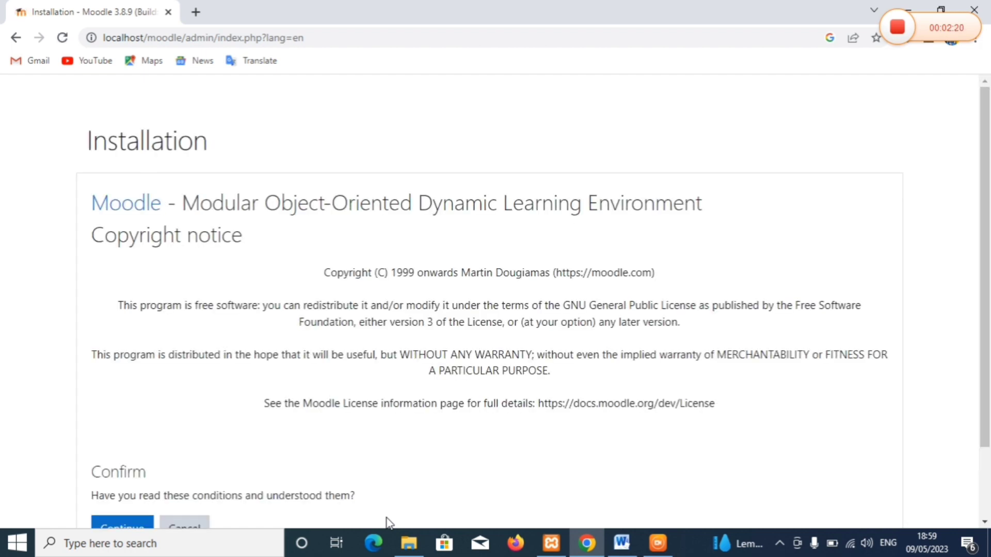
# - Agree to the copyright conditions and review server checks flagging the missing intl extension
pyautogui.scroll(-2, 984, 248)
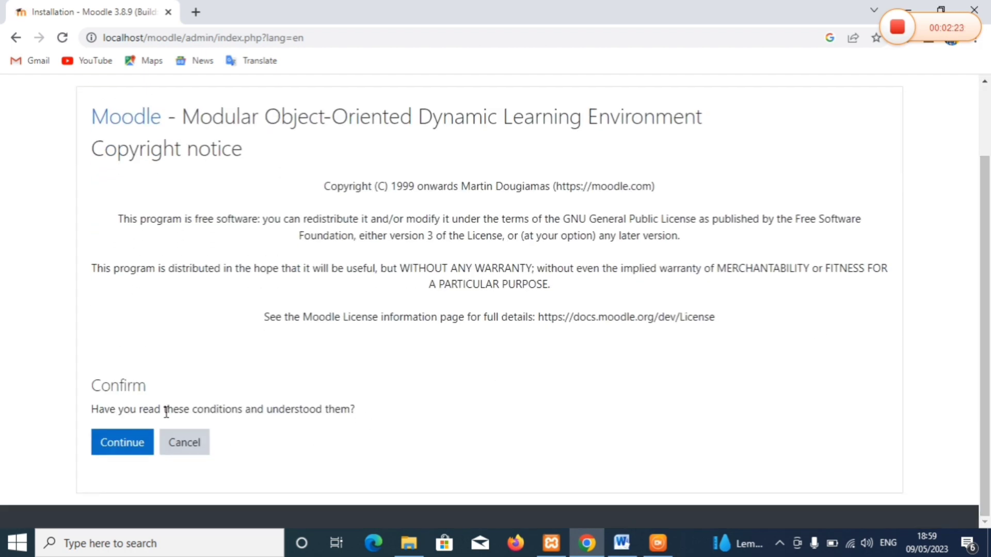
pyautogui.click(122, 450)
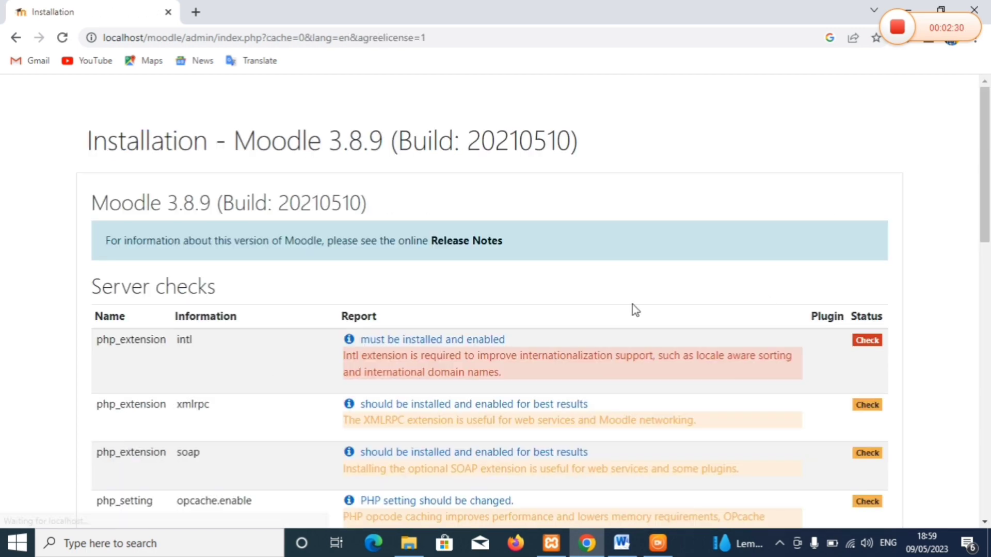
pyautogui.moveTo(986, 232); pyautogui.dragTo(932, 226)
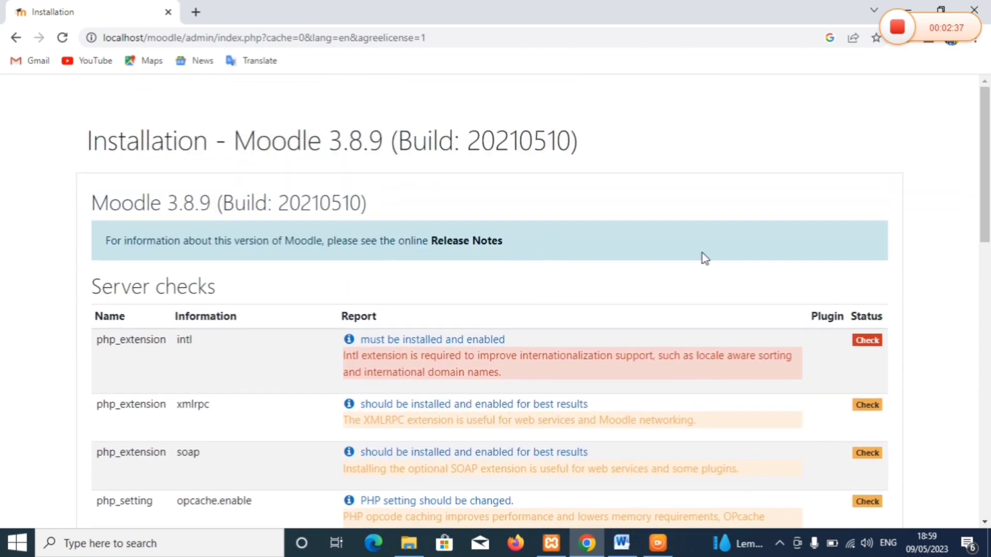
# - Open the intl extension documentation full screen and pass the Cloudflare human check
pyautogui.click(458, 341)
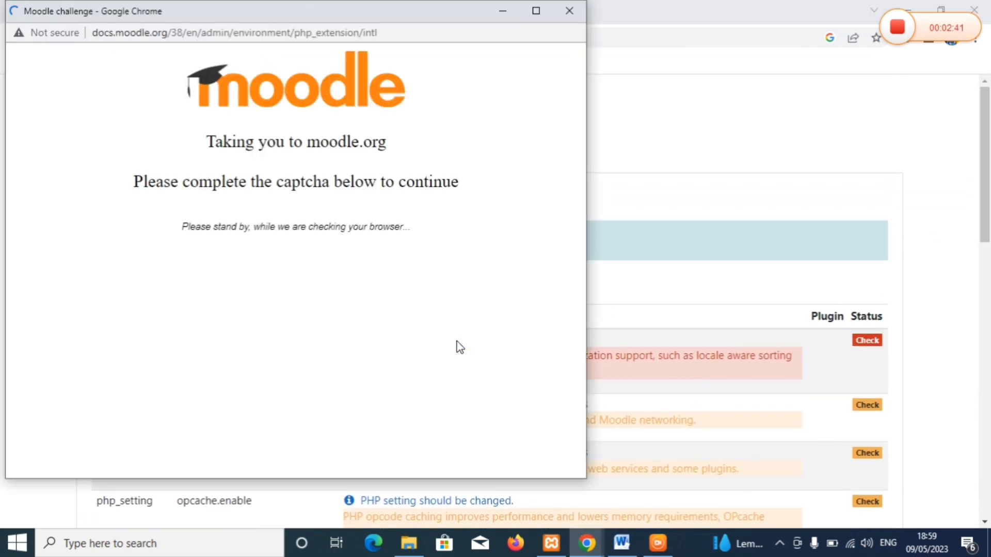
pyautogui.click(537, 11)
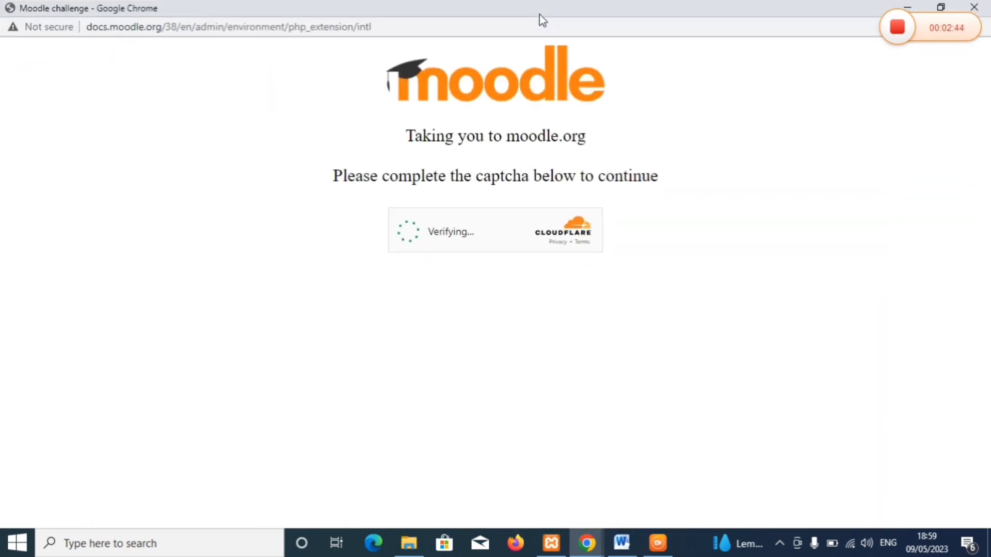
pyautogui.click(407, 231)
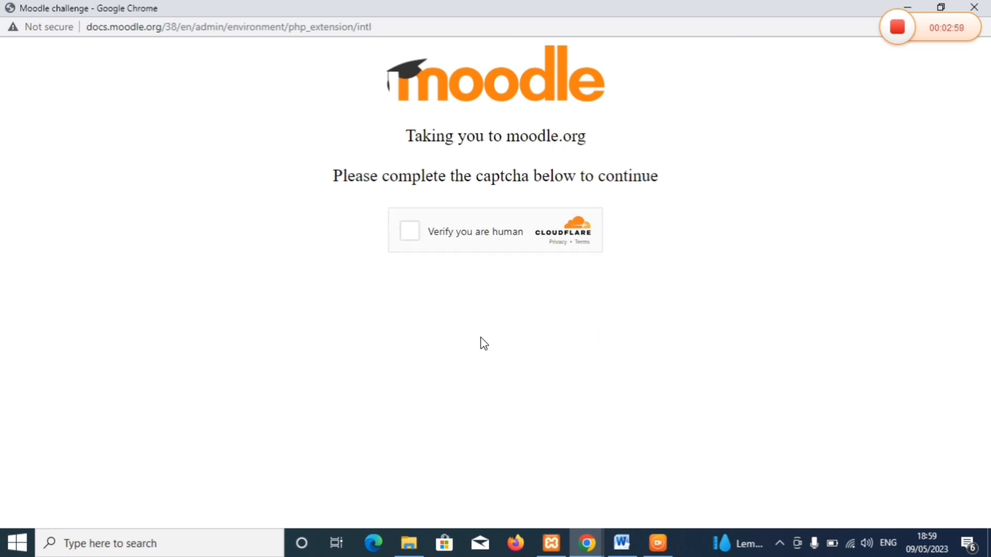
pyautogui.click(410, 232)
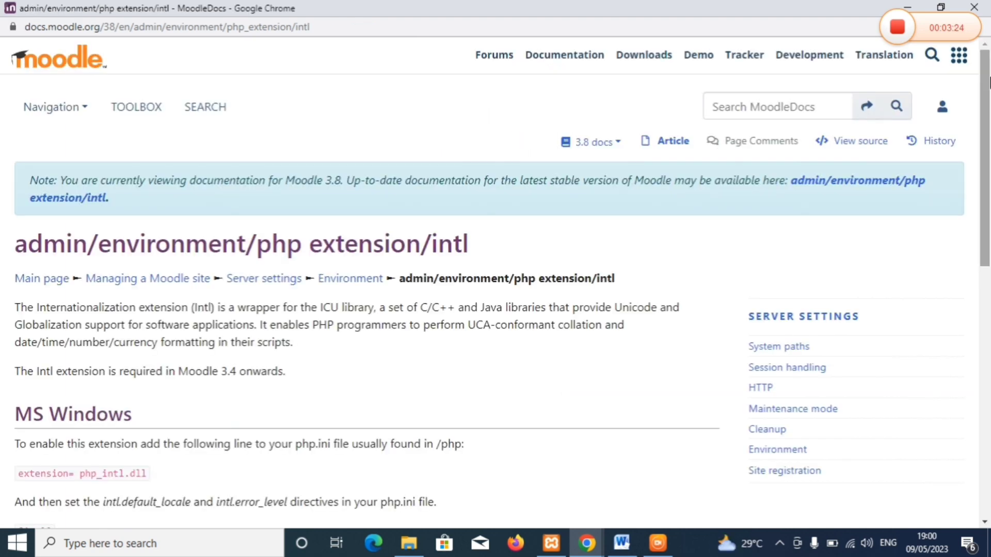
# - Select the extension= php_intl.dll line and bring up XAMPP Control Panel
pyautogui.moveTo(985, 85); pyautogui.dragTo(977, 206)
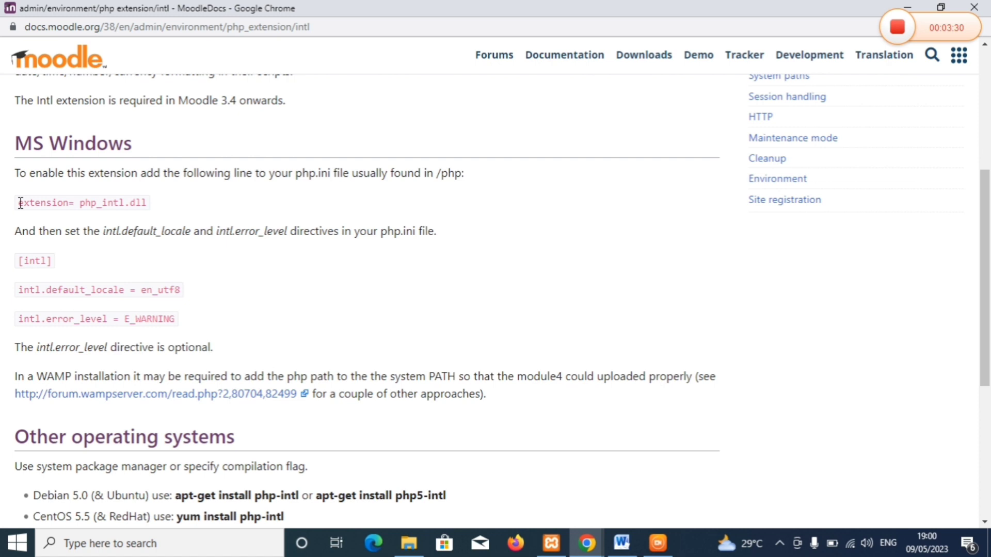
pyautogui.moveTo(20, 202); pyautogui.dragTo(152, 206)
pyautogui.hotkey('ctrl', 'c')
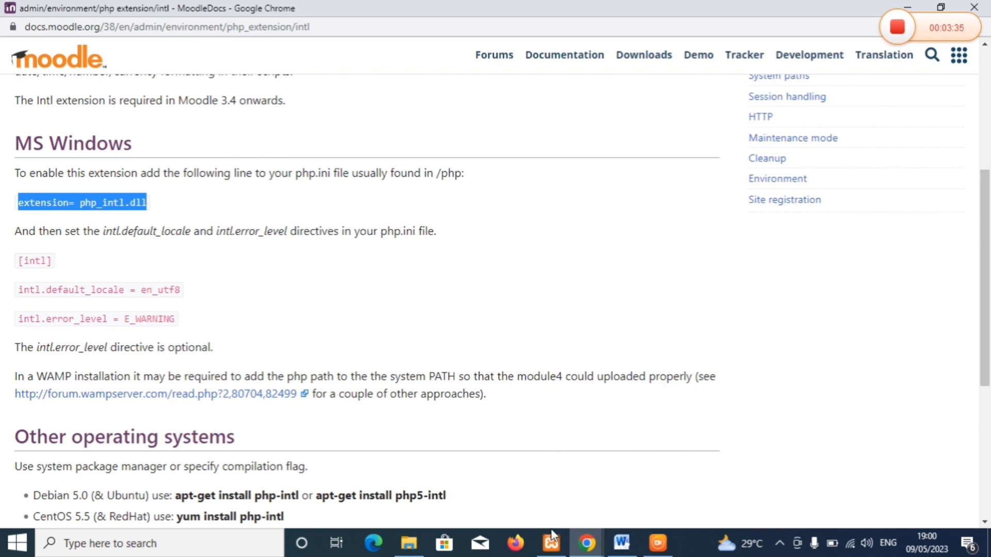
pyautogui.click(551, 543)
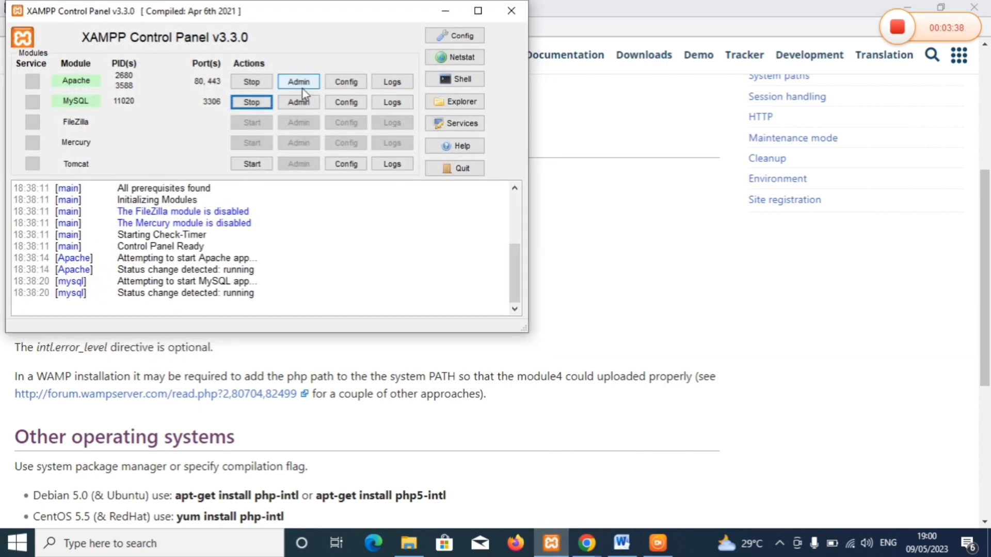
# - Append the line 'extension= php_intl.dll' to the end of php.ini and save the file
pyautogui.click(344, 89)
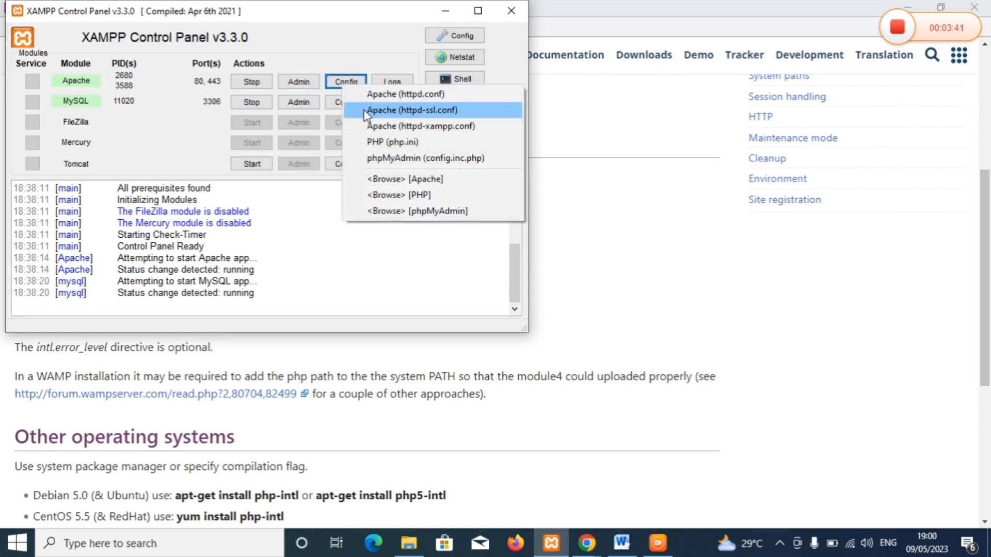
pyautogui.click(382, 143)
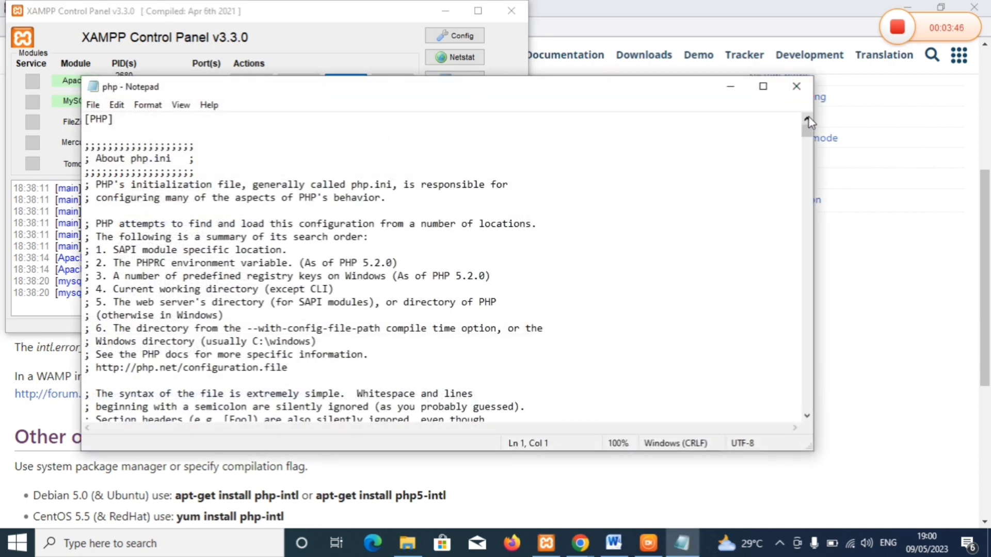
pyautogui.moveTo(808, 132); pyautogui.dragTo(797, 418)
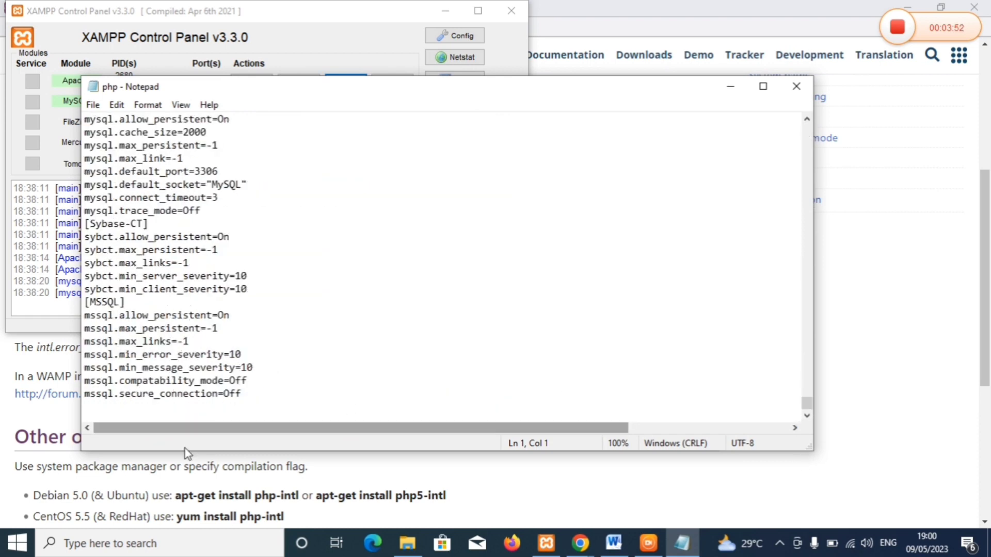
pyautogui.click(245, 395)
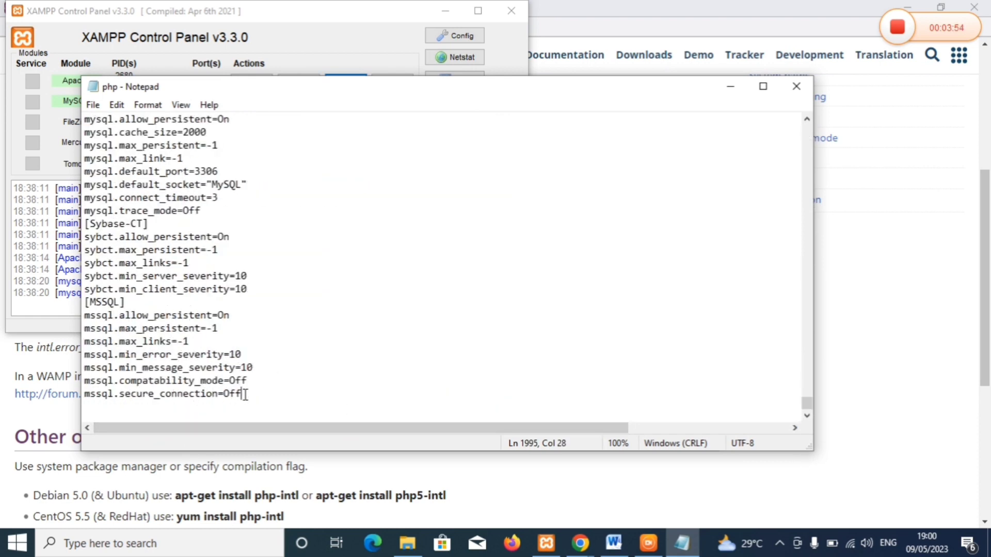
pyautogui.press('Return')
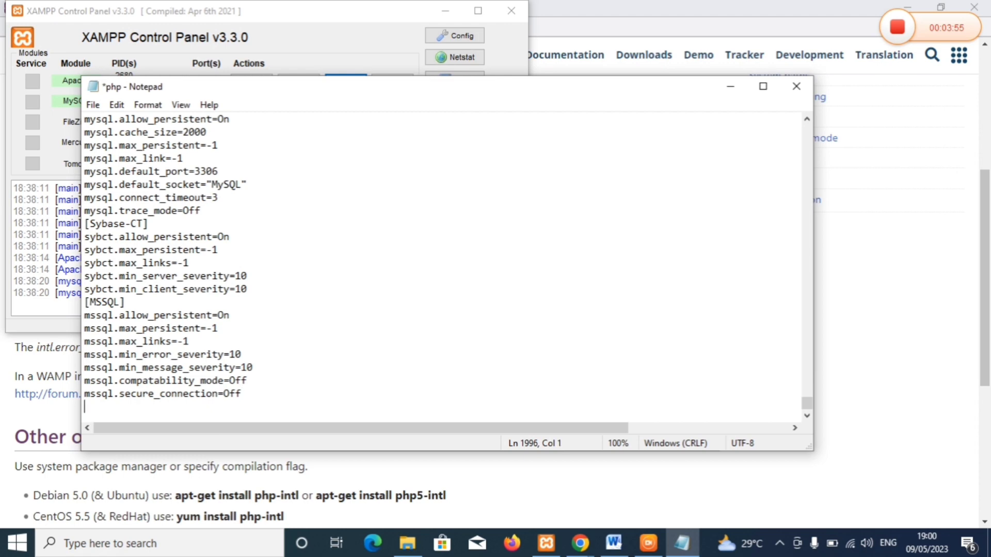
pyautogui.press('Return')
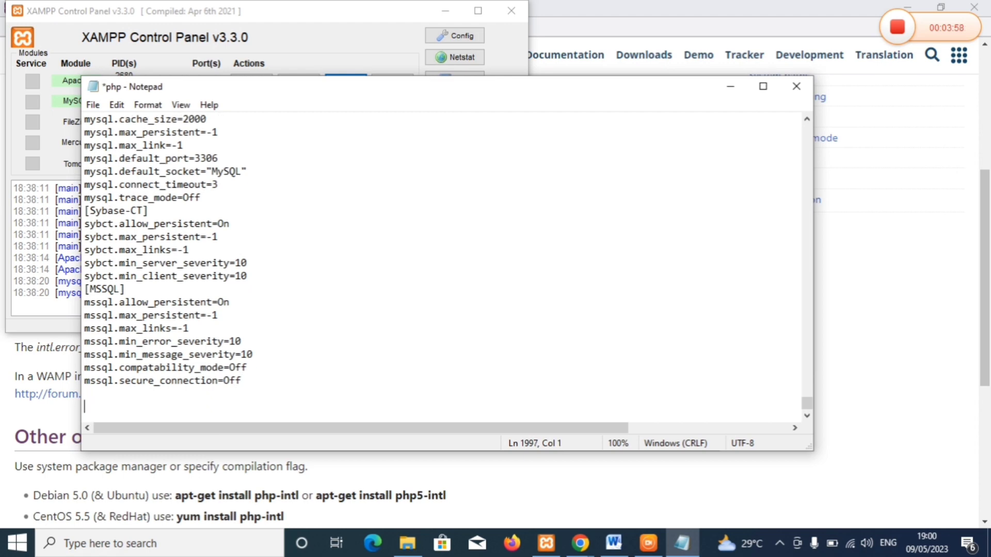
pyautogui.hotkey('ctrl', 'v')
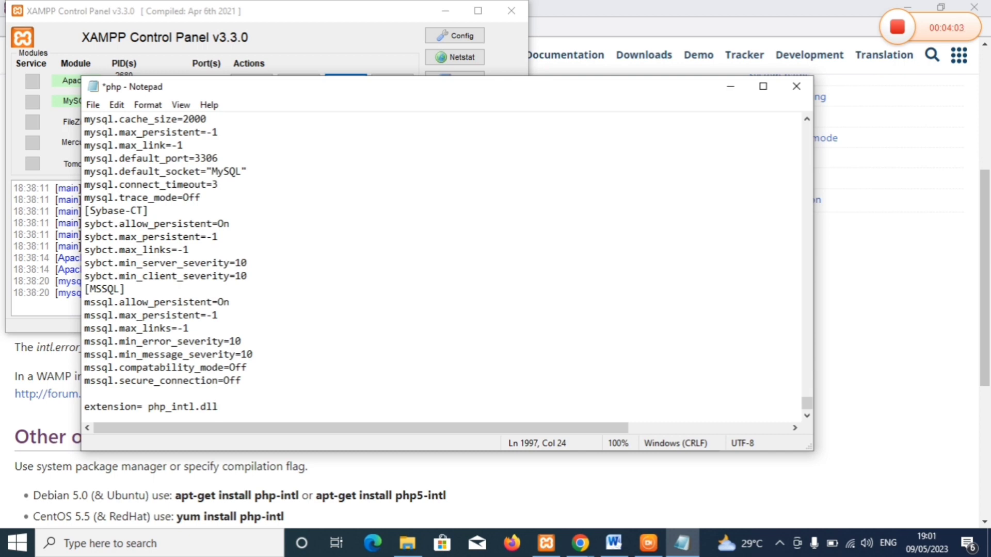
pyautogui.hotkey('ctrl', 's')
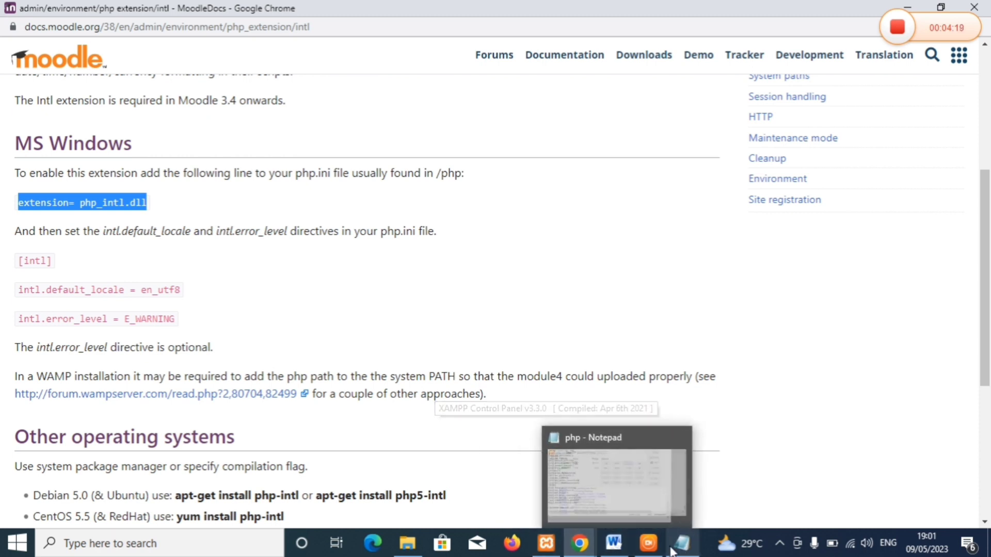
# - Restart Apache in the XAMPP Control Panel so it picks up the new PHP setting
pyautogui.click(583, 544)
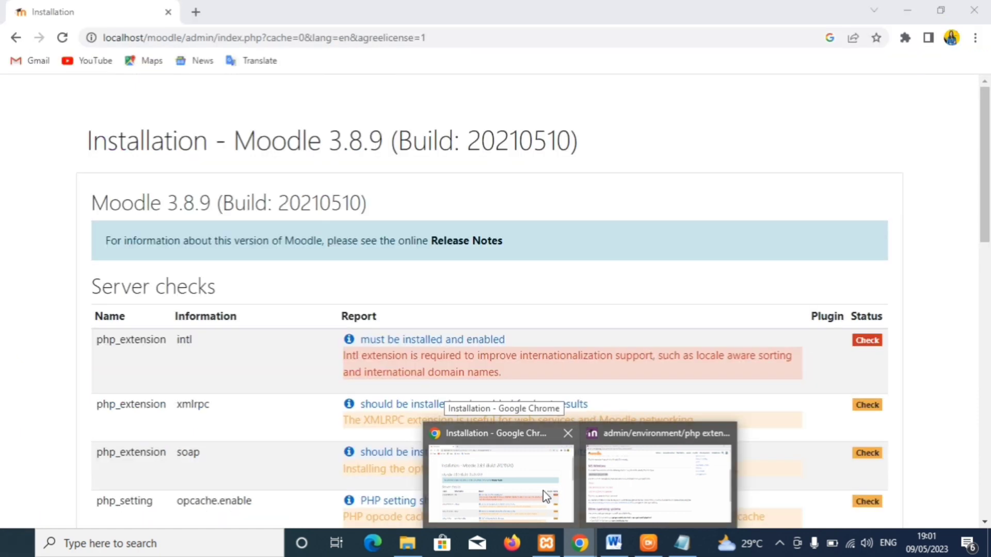
pyautogui.click(545, 496)
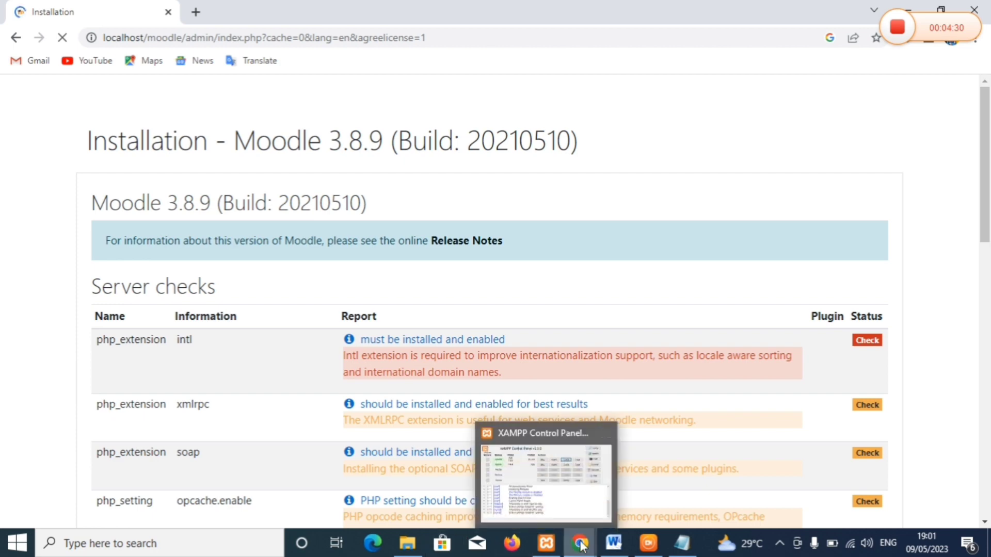
pyautogui.moveTo(581, 546)
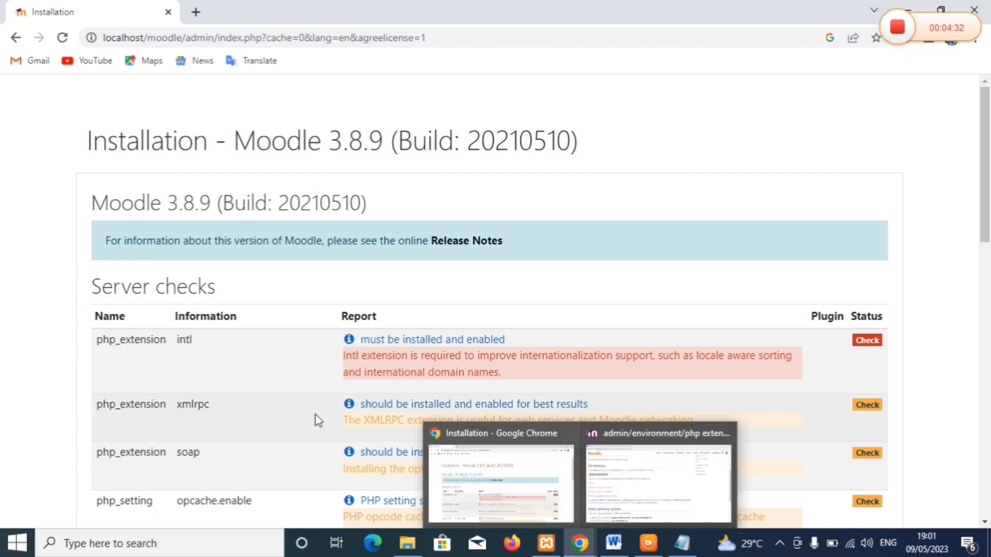
pyautogui.click(549, 542)
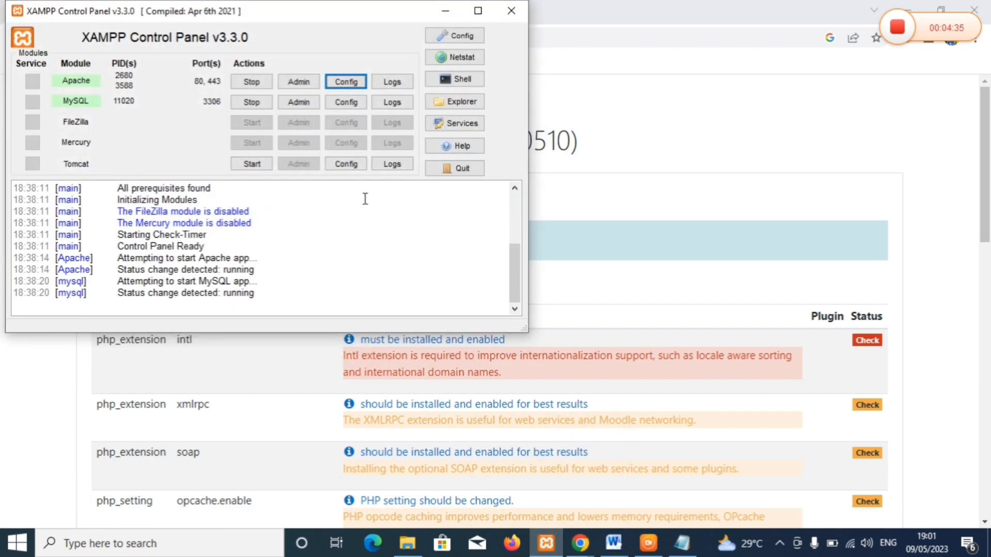
pyautogui.click(244, 83)
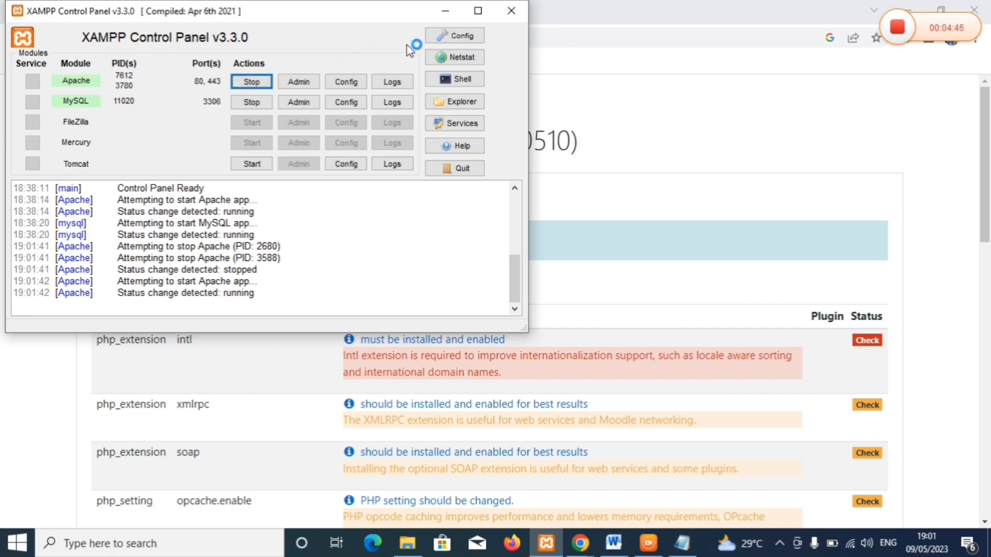
pyautogui.click(443, 11)
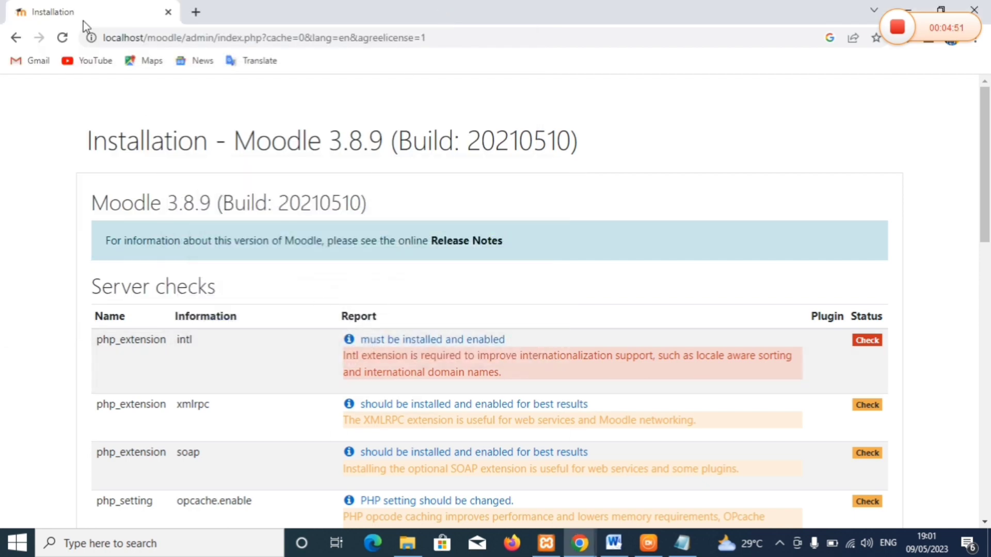
# - Recheck the server requirements with intl now OK, and run the installation through to completion
pyautogui.click(62, 38)
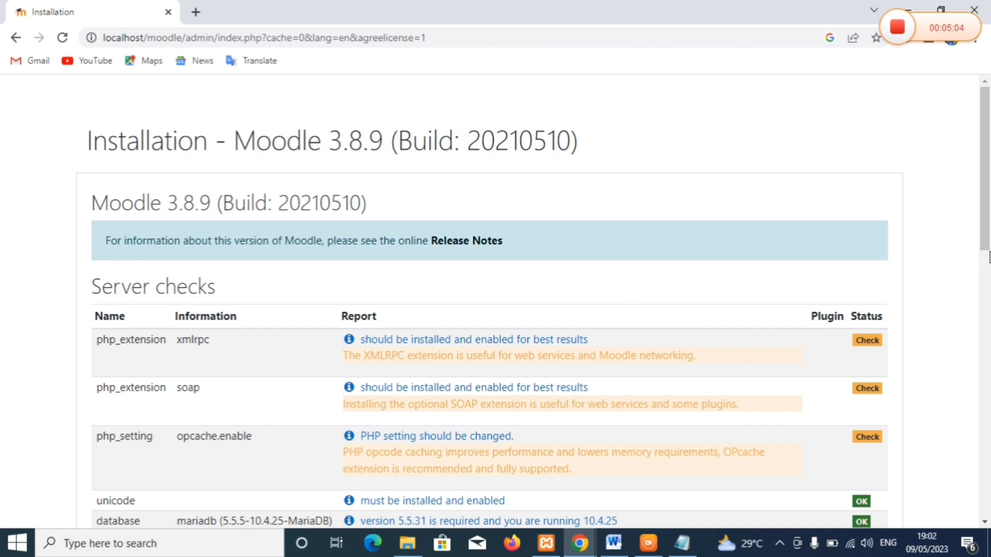
pyautogui.moveTo(985, 256); pyautogui.dragTo(987, 534)
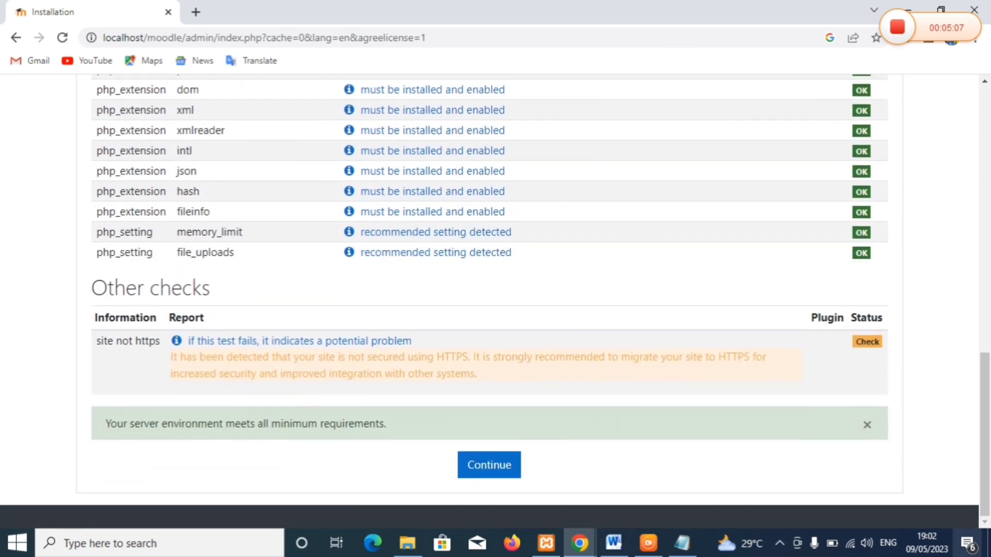
pyautogui.click(482, 467)
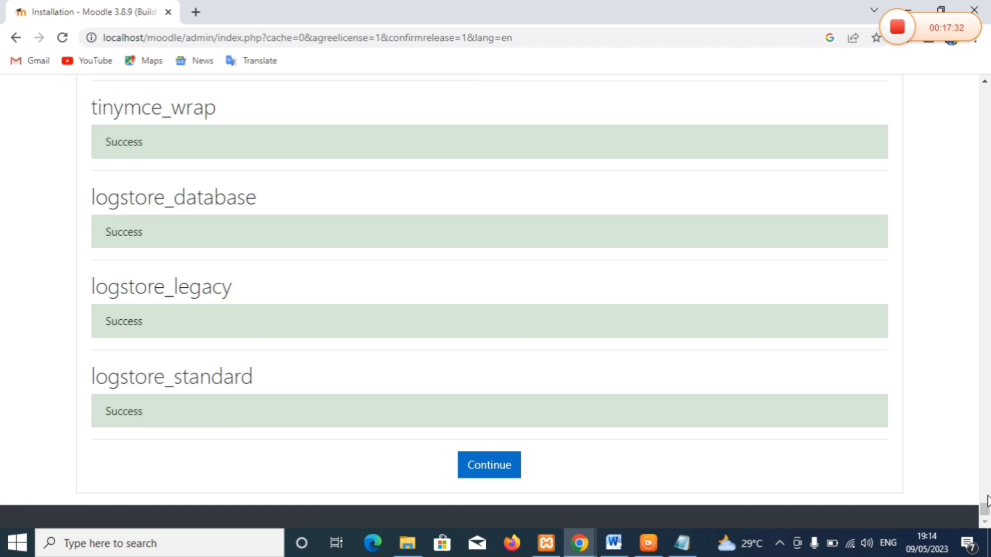
pyautogui.click(489, 465)
pyautogui.moveTo(986, 227); pyautogui.dragTo(988, 287)
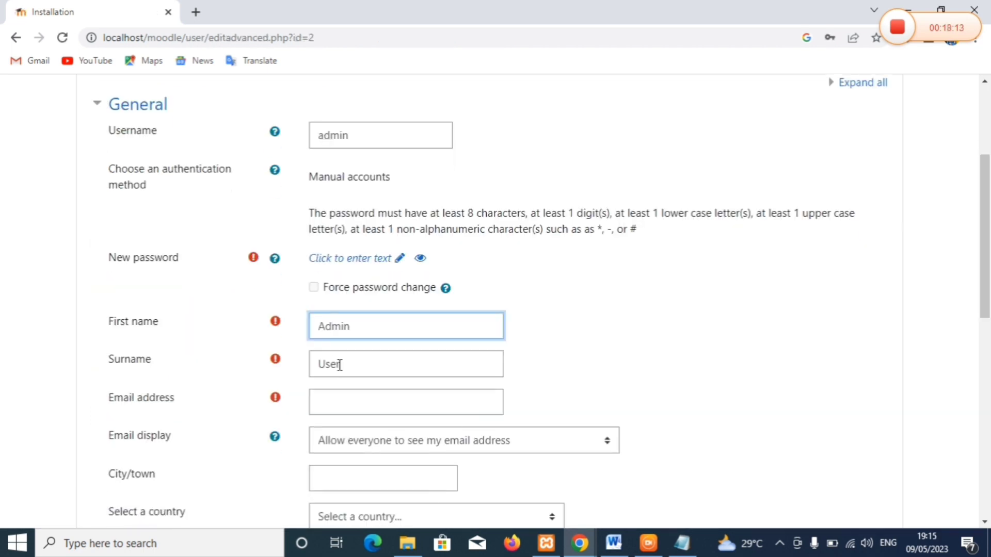
# - Replace the admin's surname 'User' with a new surname and enter the administrator's e-mail address
pyautogui.click(339, 364)
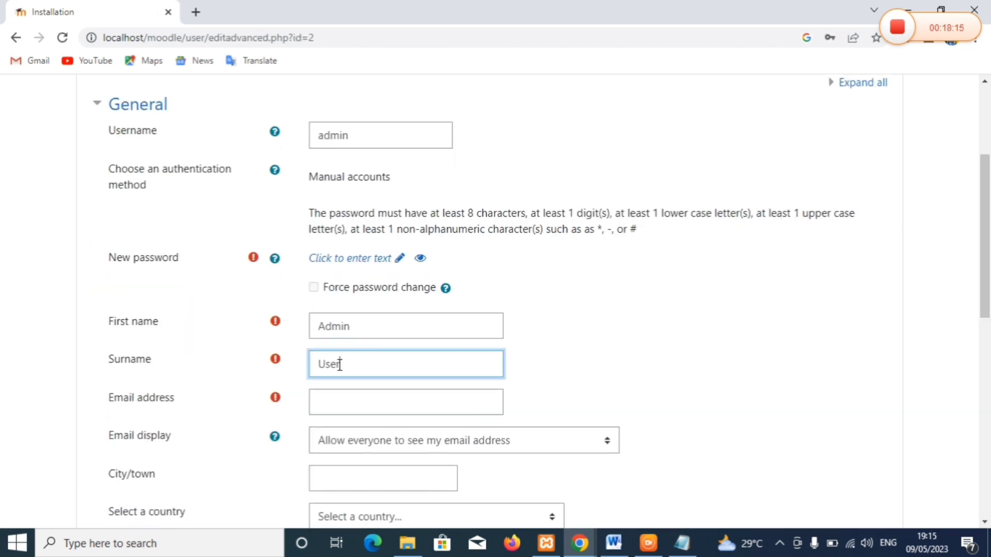
pyautogui.press('BackSpace')
pyautogui.press('BackSpace')
pyautogui.press('BackSpace')
pyautogui.press('BackSpace')
pyautogui.write('elisabeth')
pyautogui.click(322, 402)
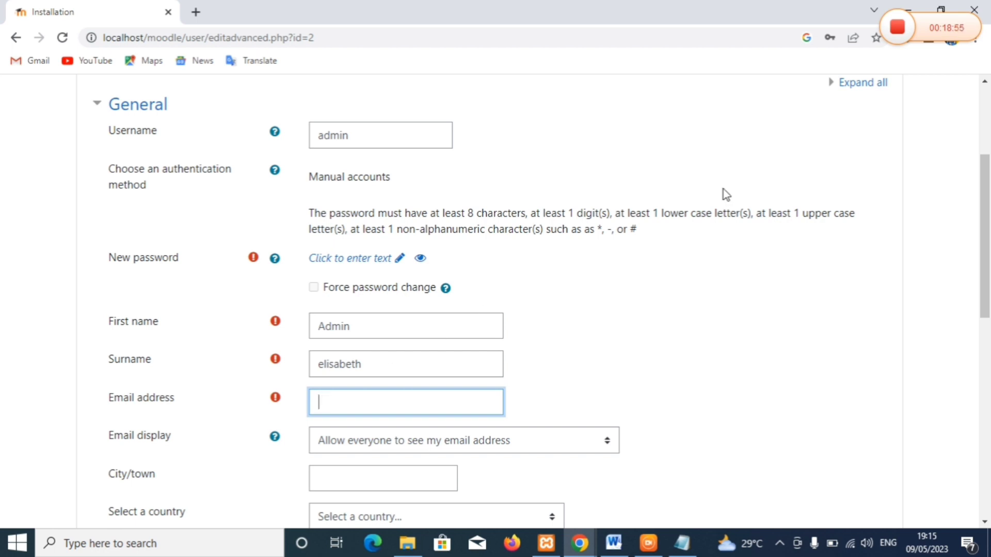
pyautogui.click(924, 42)
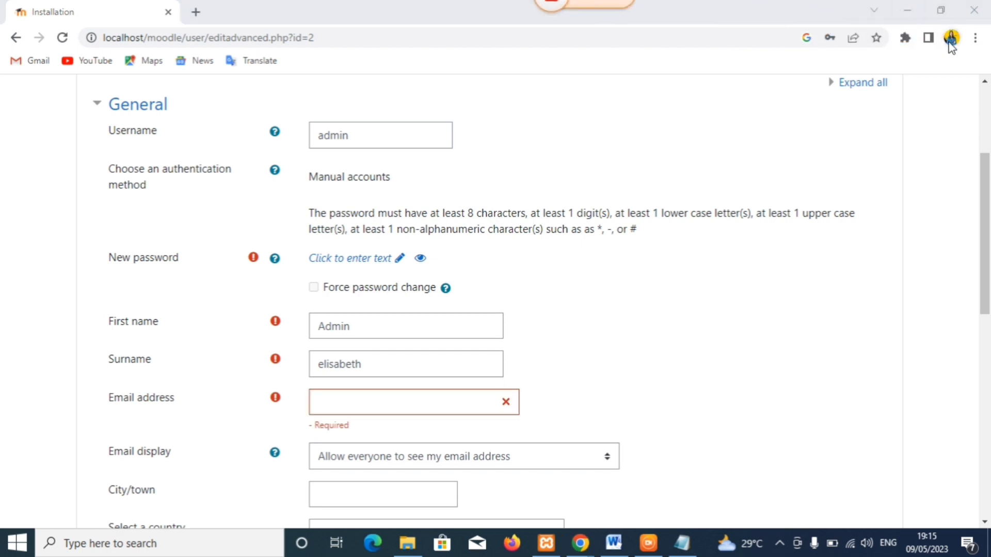
pyautogui.click(951, 38)
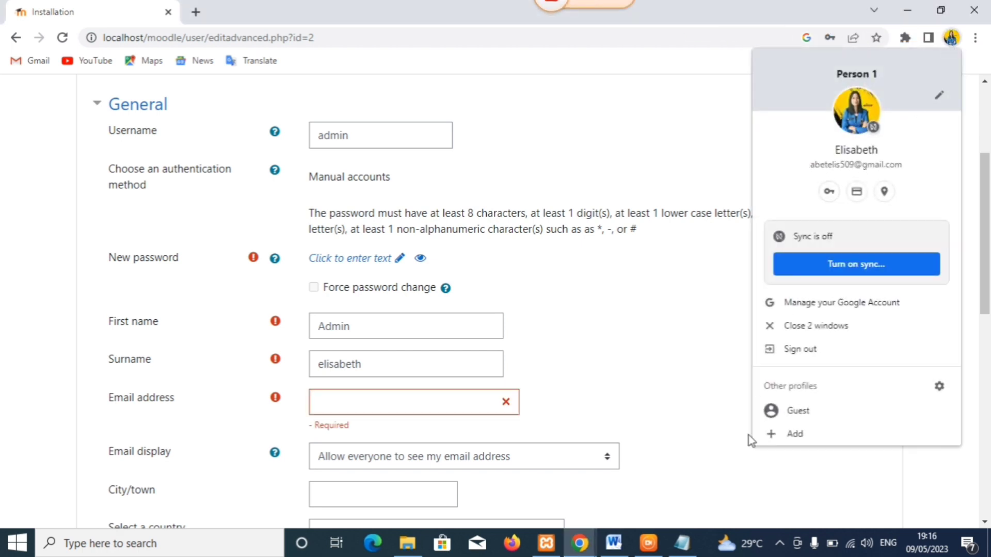
pyautogui.click(325, 401)
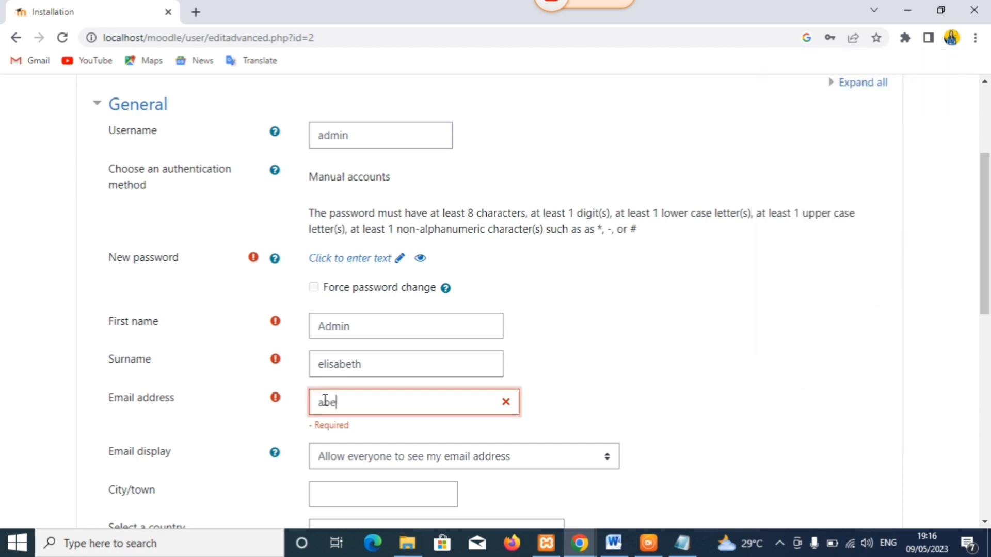
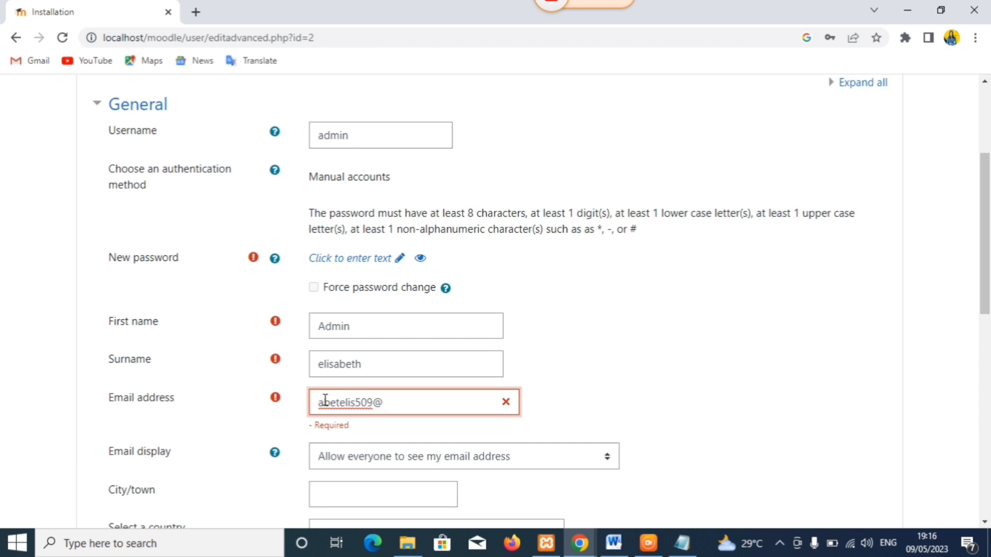
# - Keep the default e-mail visibility, submit the profile, and go to the required New password field
pyautogui.click(330, 456)
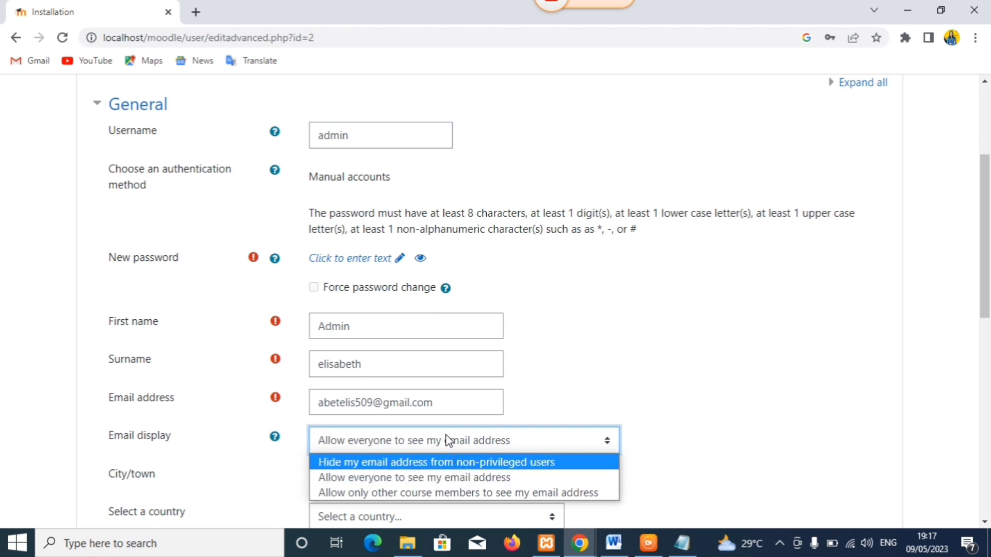
pyautogui.click(569, 390)
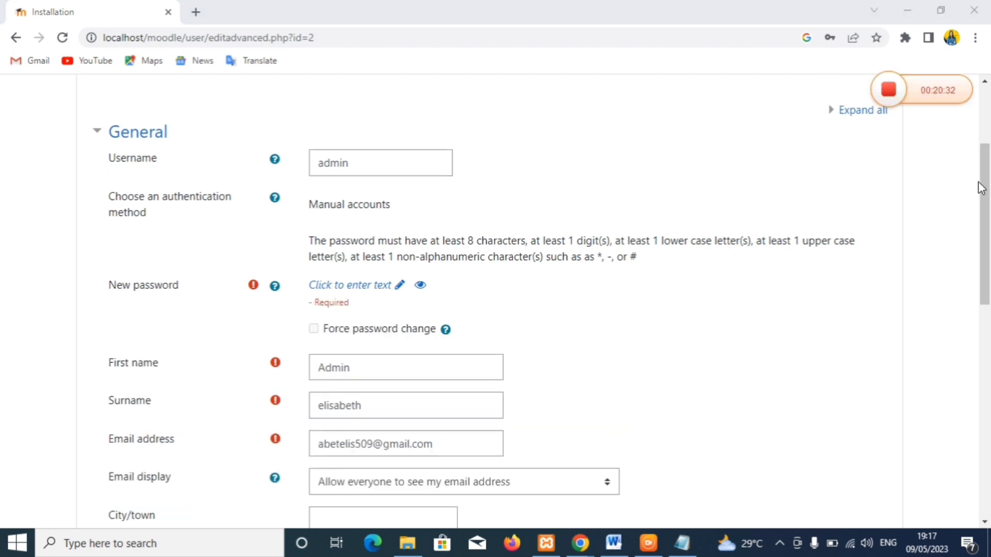
pyautogui.moveTo(986, 186); pyautogui.dragTo(948, 453)
pyautogui.click(329, 424)
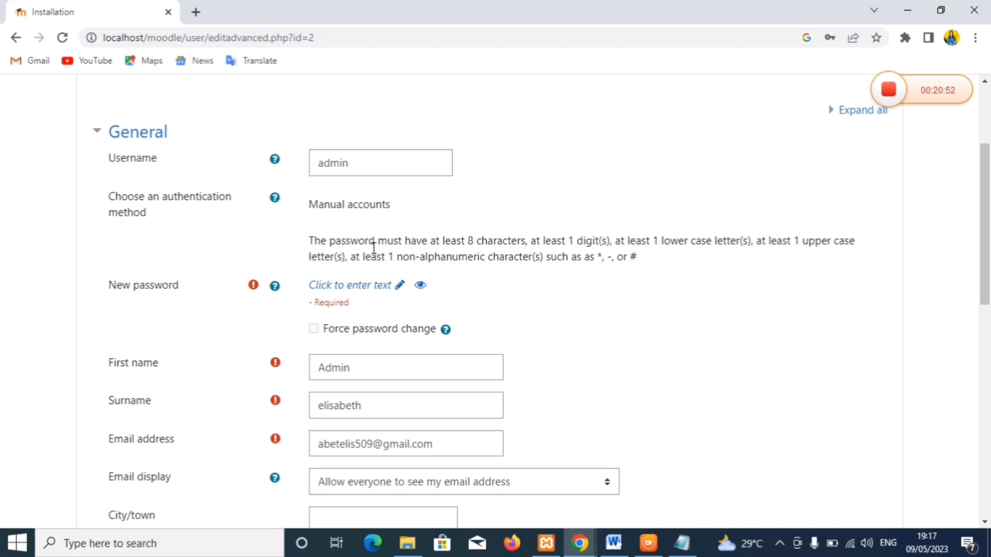
pyautogui.click(355, 283)
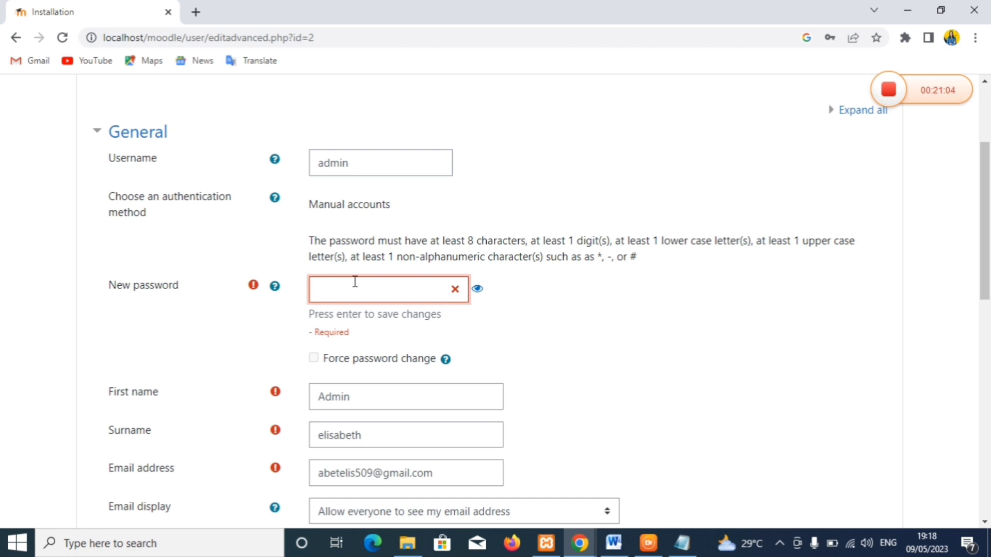
# - Enter a new password for the admin account and save the profile
pyautogui.write('••')
pyautogui.click(477, 290)
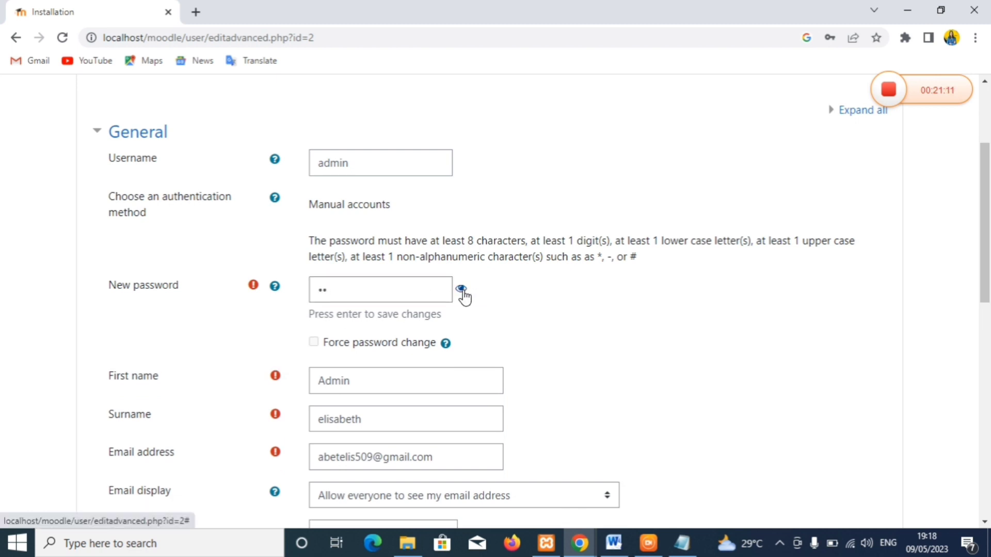
pyautogui.click(461, 291)
pyautogui.click(339, 291)
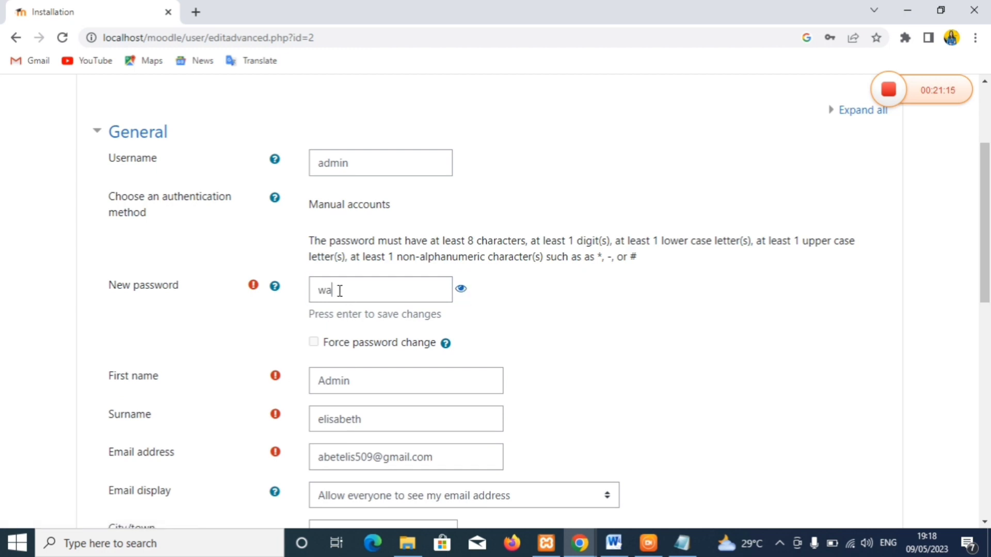
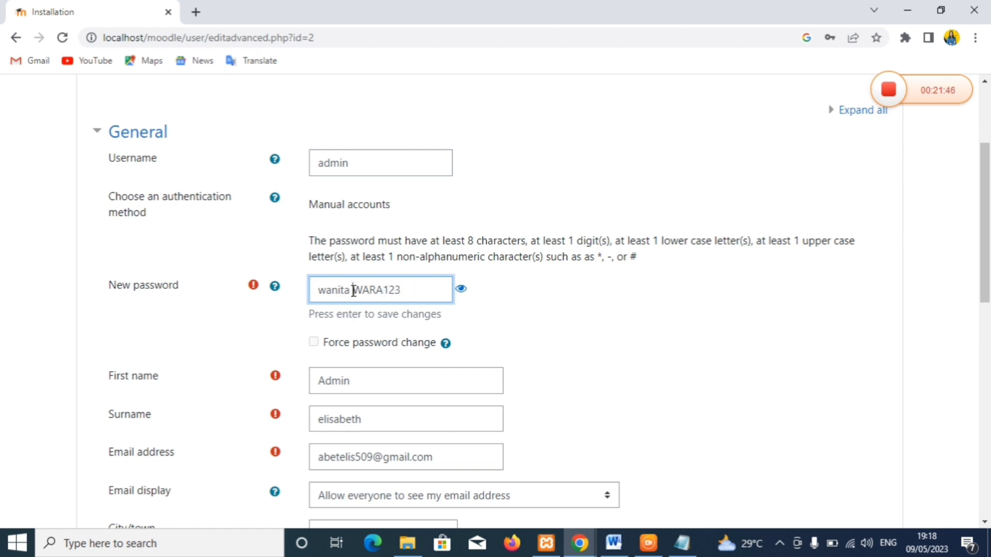
pyautogui.click(404, 288)
pyautogui.scroll(-15, 983, 303)
pyautogui.click(388, 426)
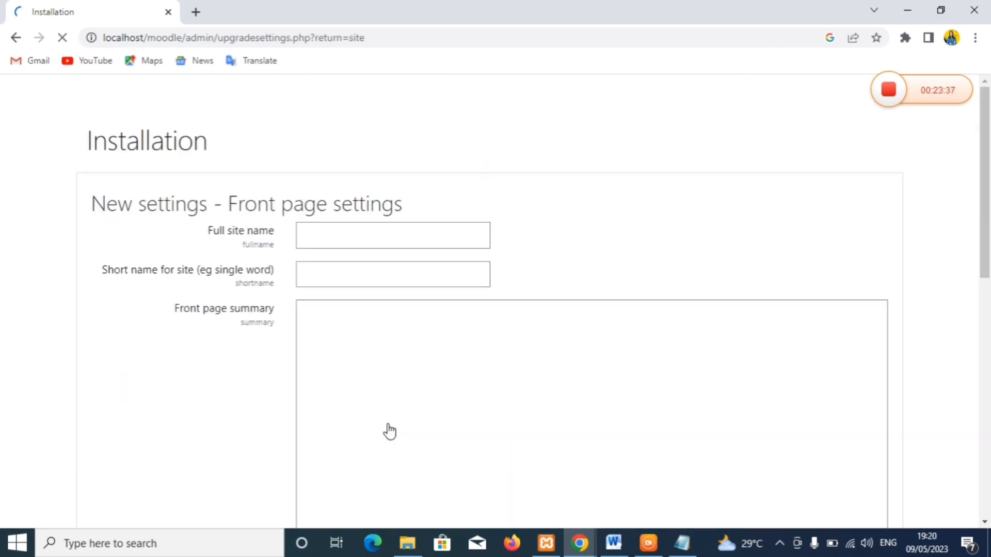
# - Fill in the site's full name and short name on the front page settings form
pyautogui.click(326, 228)
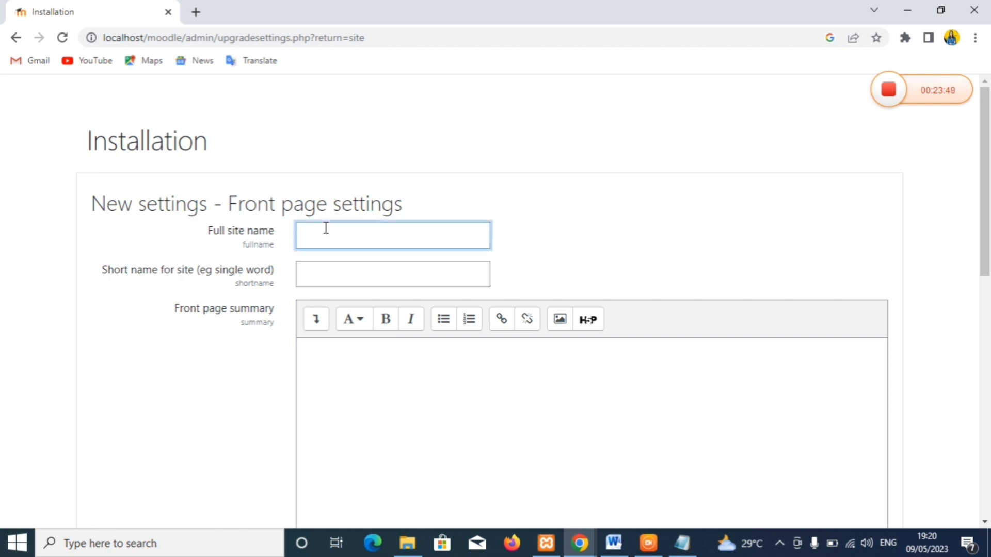
pyautogui.write('Ed')
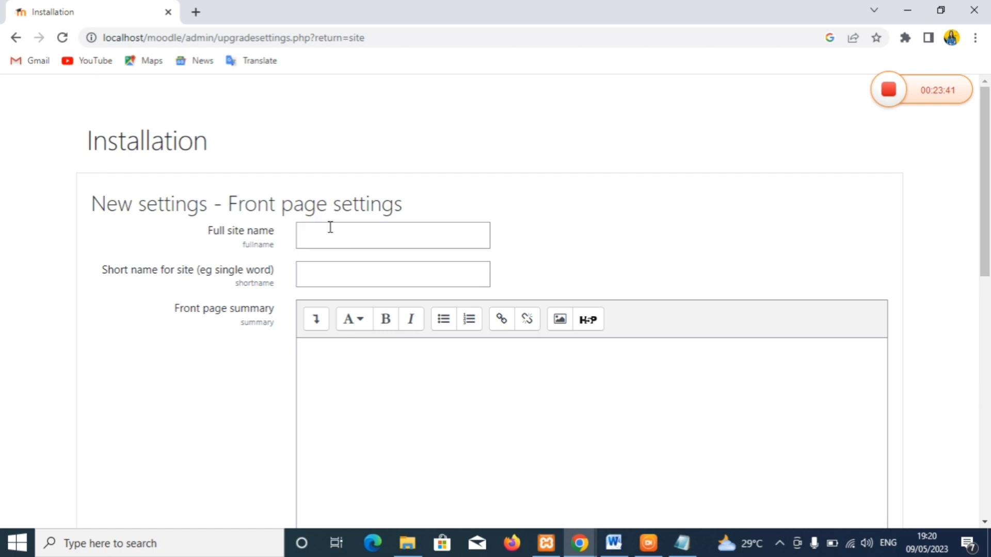
pyautogui.click(325, 228)
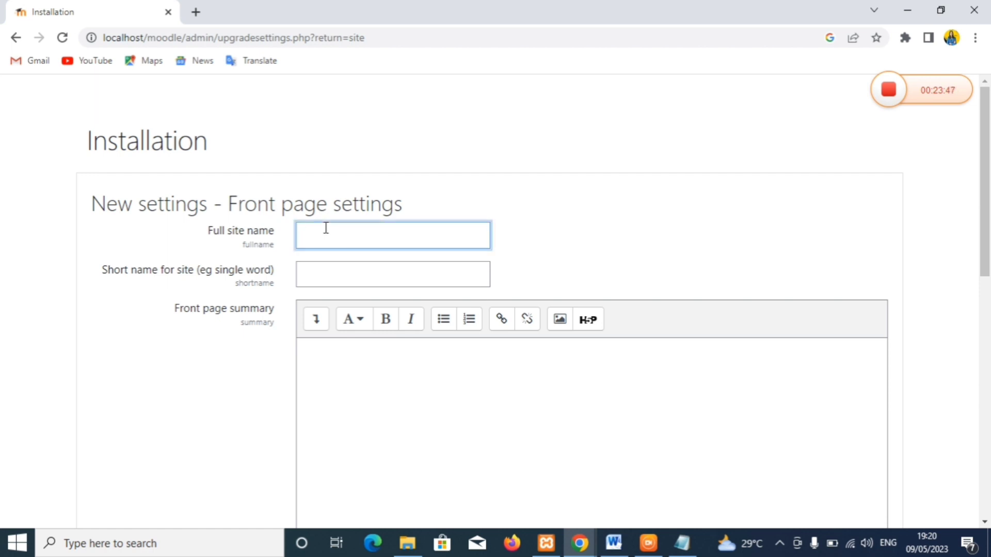
pyautogui.write('ELISABET')
pyautogui.press('BackSpace')
pyautogui.press('BackSpace')
pyautogui.press('BackSpace')
pyautogui.press('BackSpace')
pyautogui.press('BackSpace')
pyautogui.press('BackSpace')
pyautogui.press('BackSpace')
pyautogui.press('BackSpace')
pyautogui.write('e')
pyautogui.press('BackSpace')
pyautogui.write('Elisabeth')
pyautogui.click(338, 271)
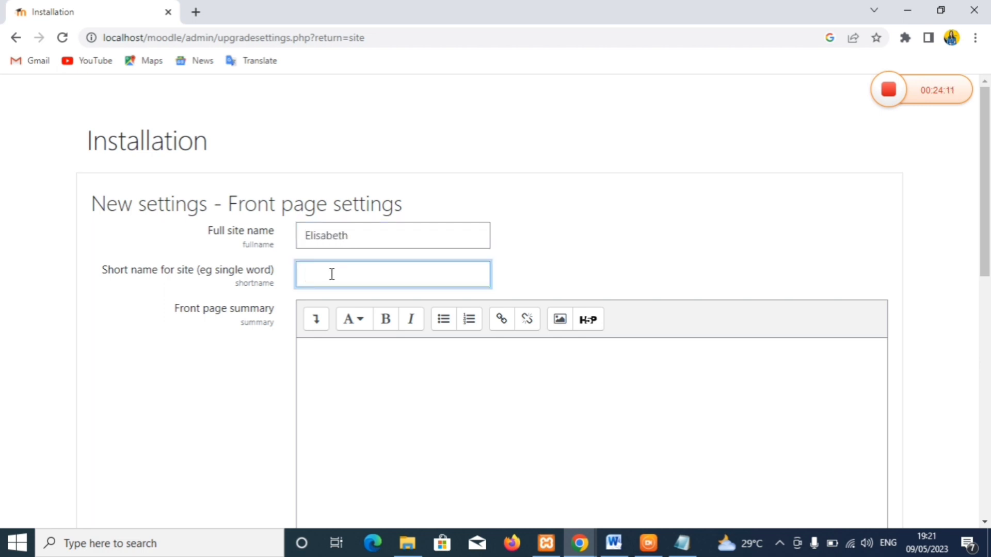
pyautogui.write('elis')
# - Replace the default no-reply address with the administrator's e-mail address and save the settings
pyautogui.moveTo(987, 160); pyautogui.dragTo(966, 392)
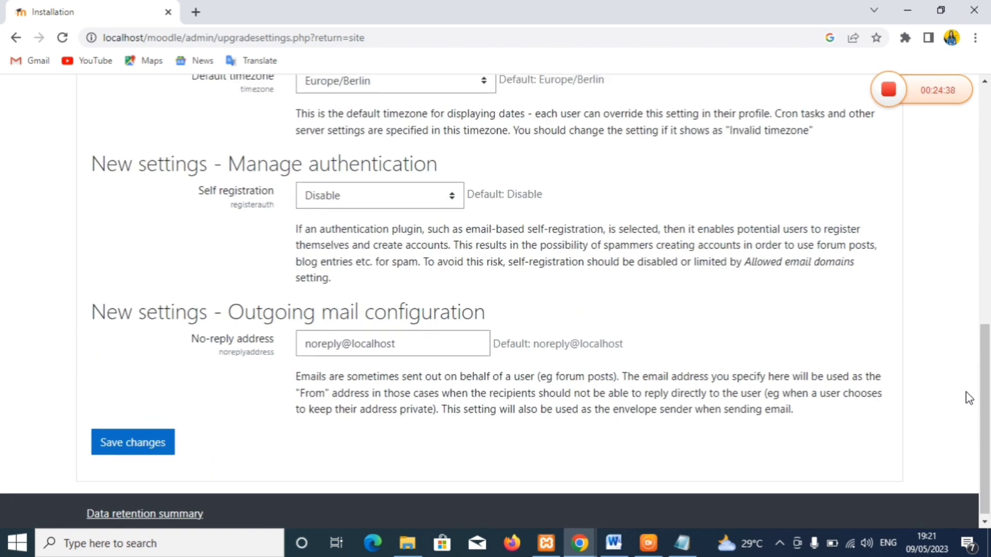
pyautogui.click(405, 347)
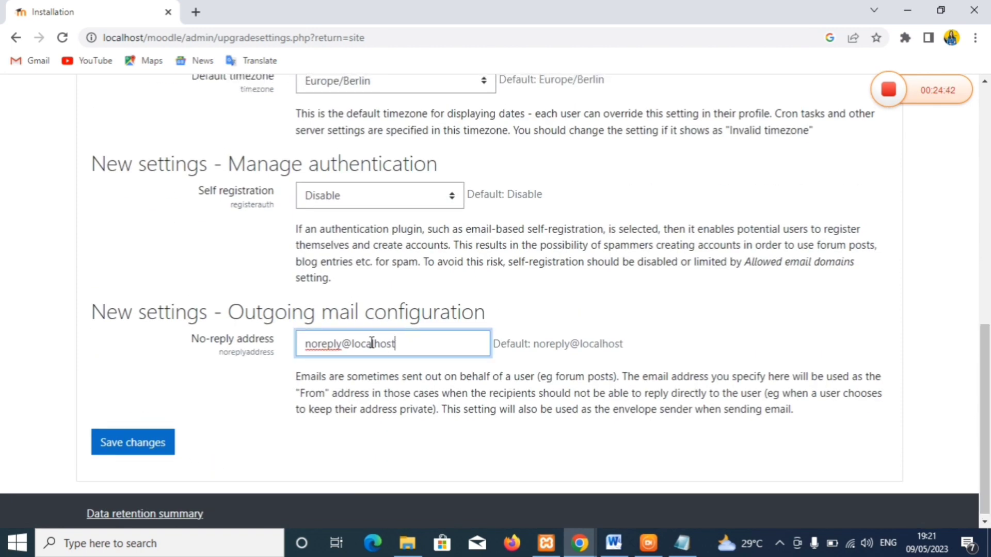
pyautogui.moveTo(389, 341); pyautogui.dragTo(306, 347)
pyautogui.click(306, 346)
pyautogui.click(404, 343)
pyautogui.hotkey('ctrl', 'a')
pyautogui.press('BackSpace')
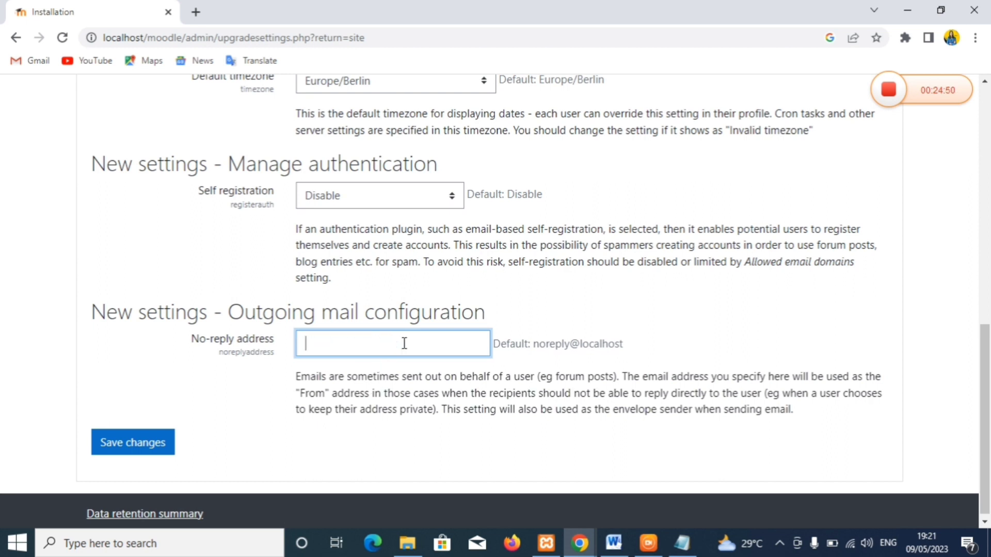
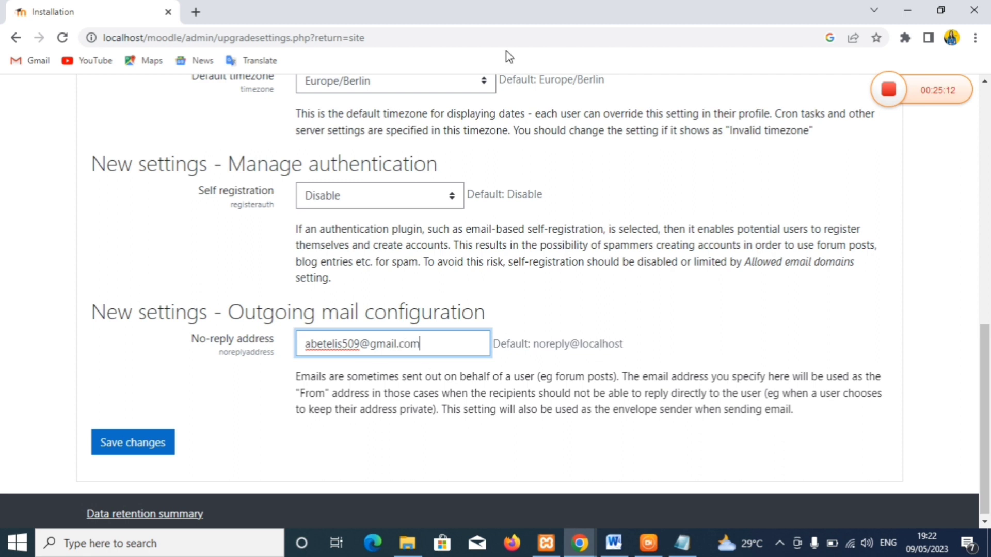
pyautogui.click(113, 446)
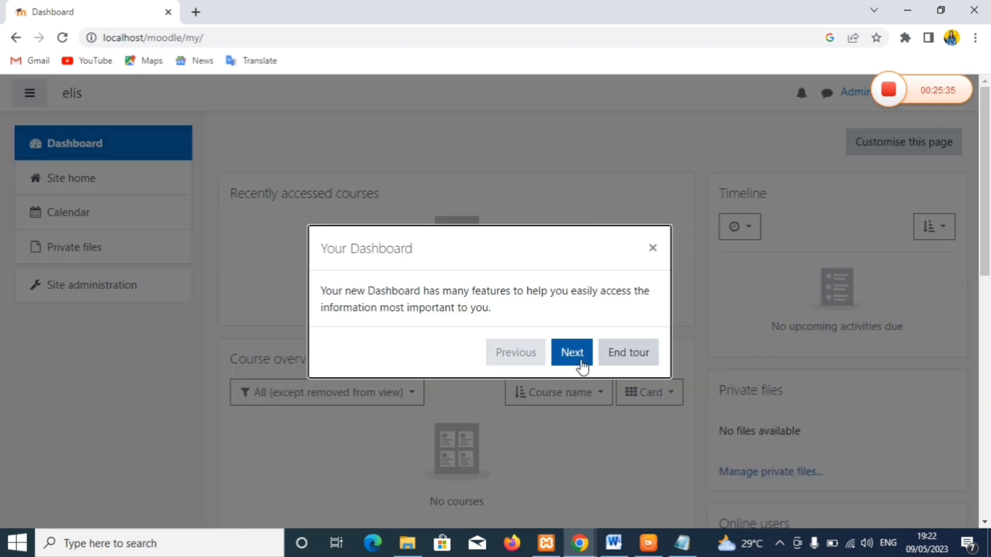
# - Go through every step of the dashboard tour to the end, then open a new browser tab
pyautogui.click(578, 358)
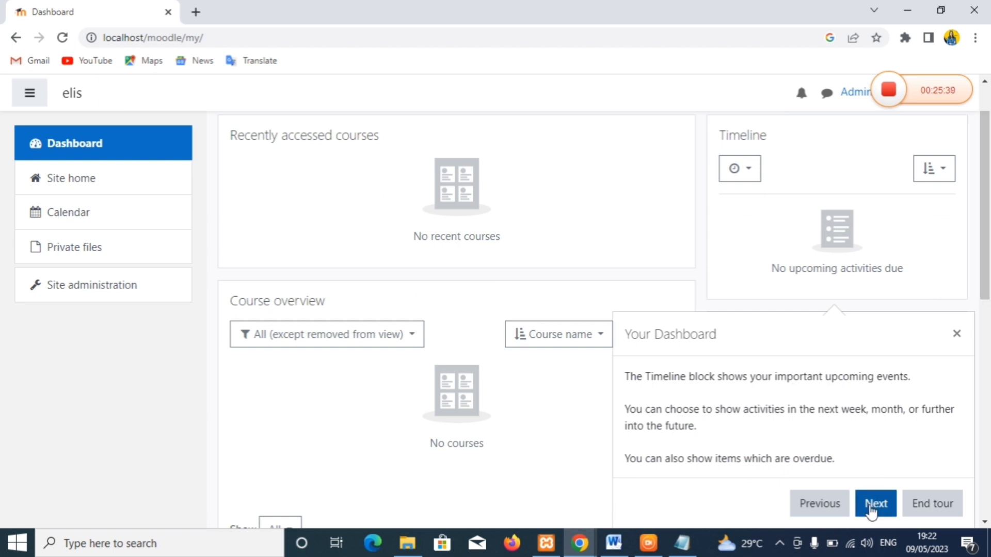
pyautogui.click(869, 508)
pyautogui.click(474, 473)
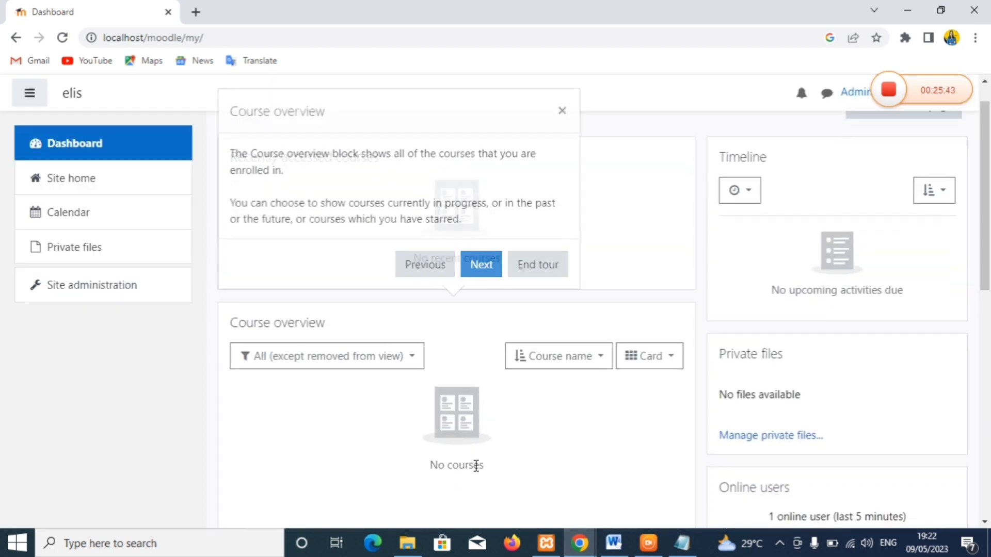
pyautogui.click(482, 267)
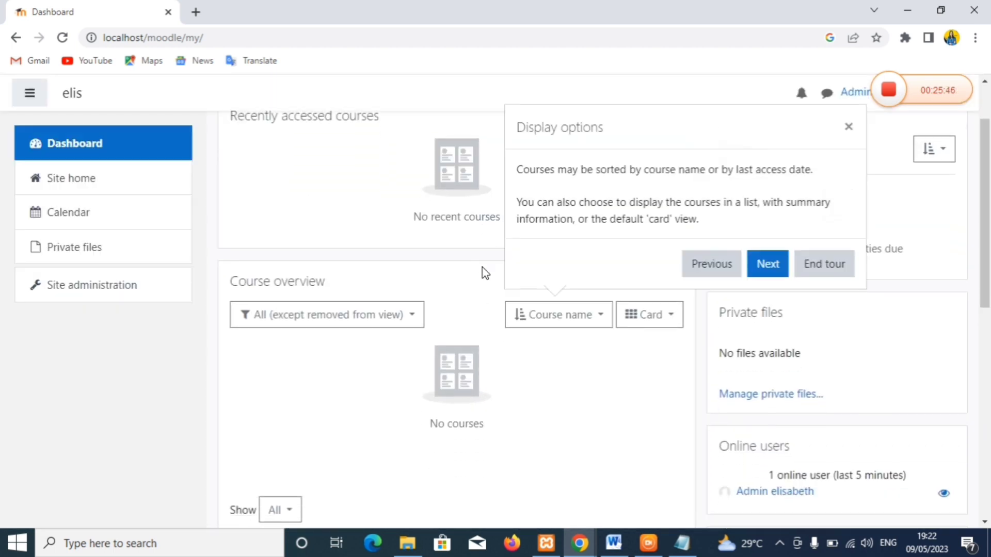
pyautogui.click(772, 273)
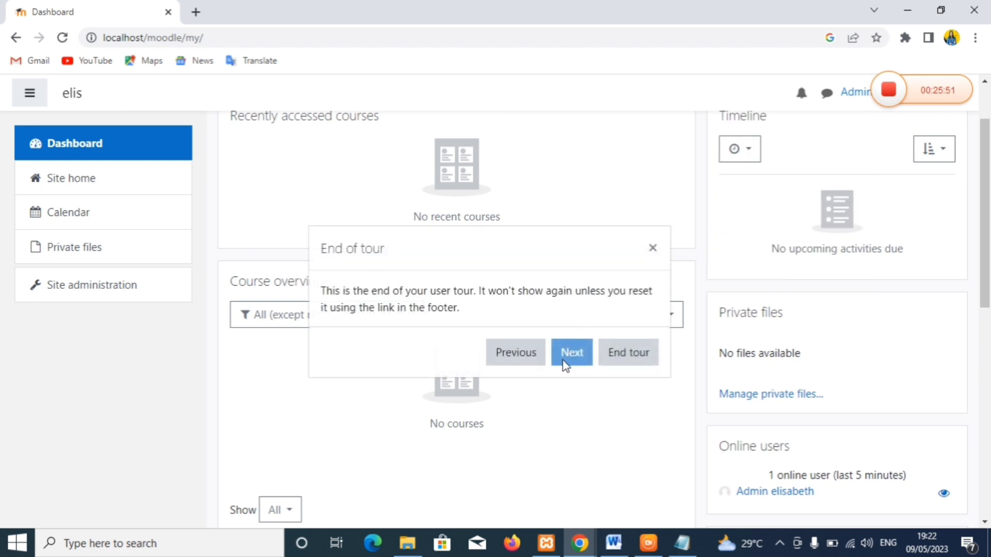
pyautogui.click(614, 356)
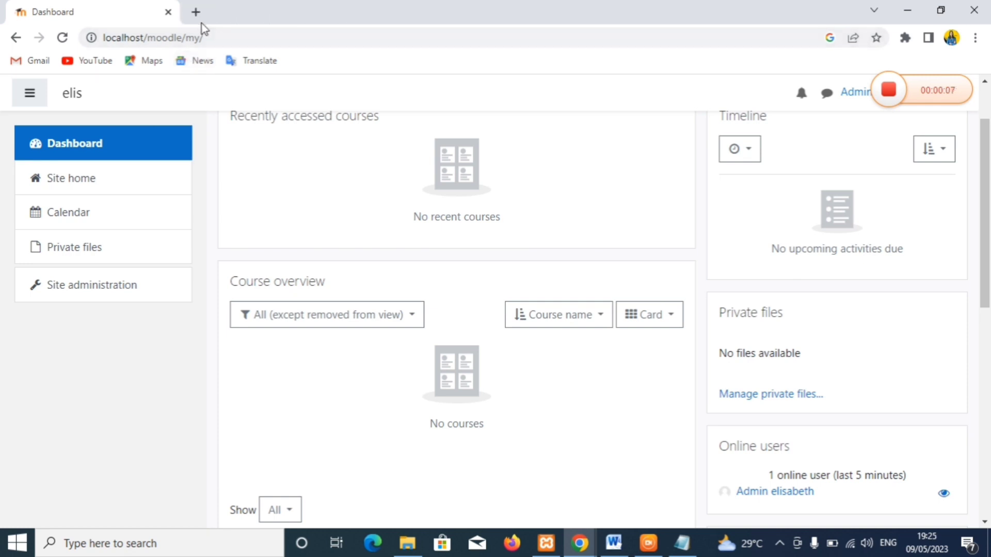
pyautogui.click(196, 12)
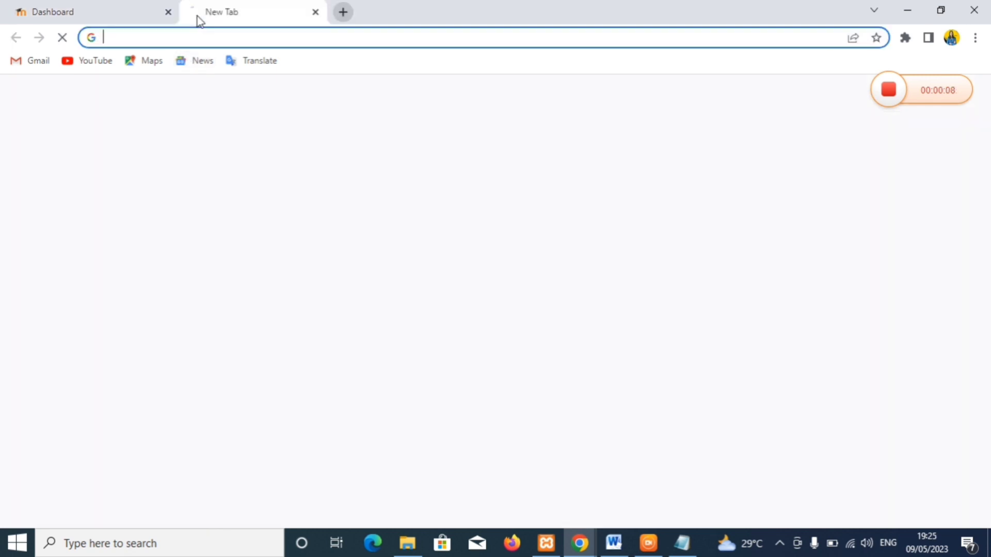
# - Go to download.moodle.org and open the themes category of the Moodle plugins directory
pyautogui.click(208, 42)
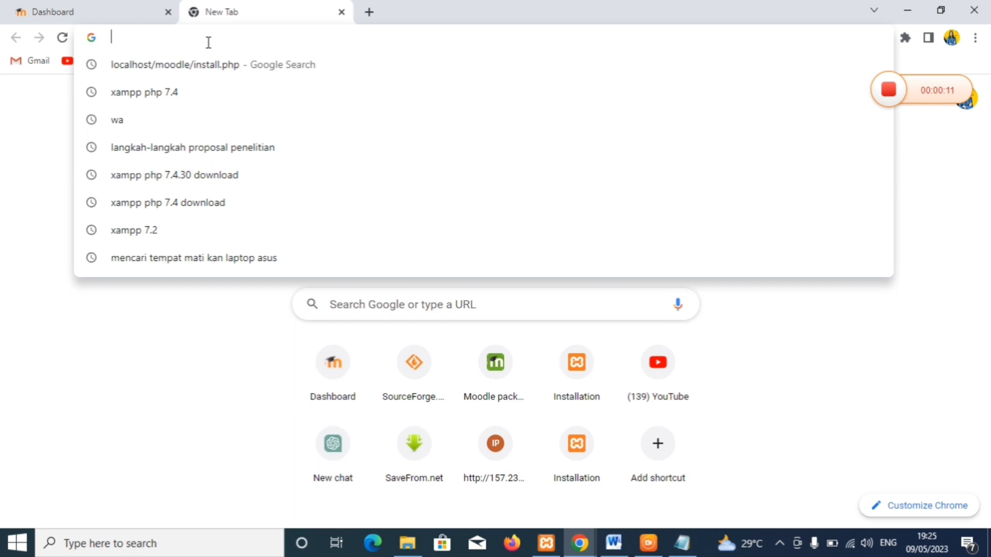
pyautogui.write('https://download.moodle.org')
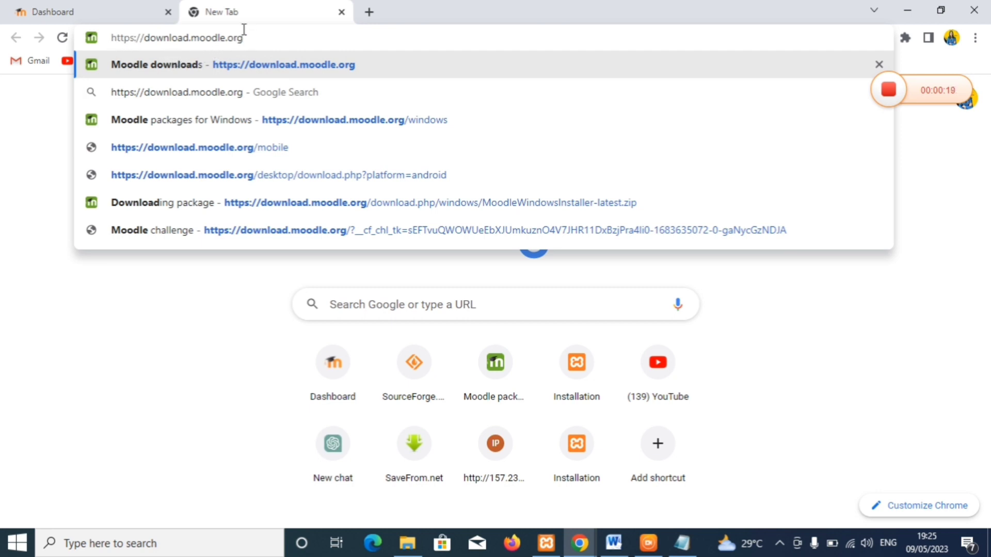
pyautogui.press('Return')
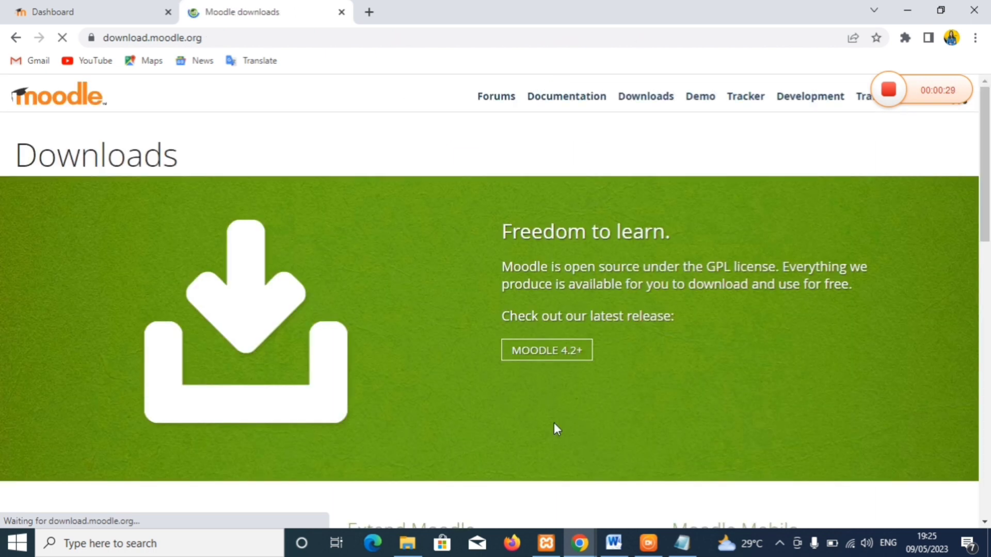
pyautogui.moveTo(985, 207); pyautogui.dragTo(988, 273)
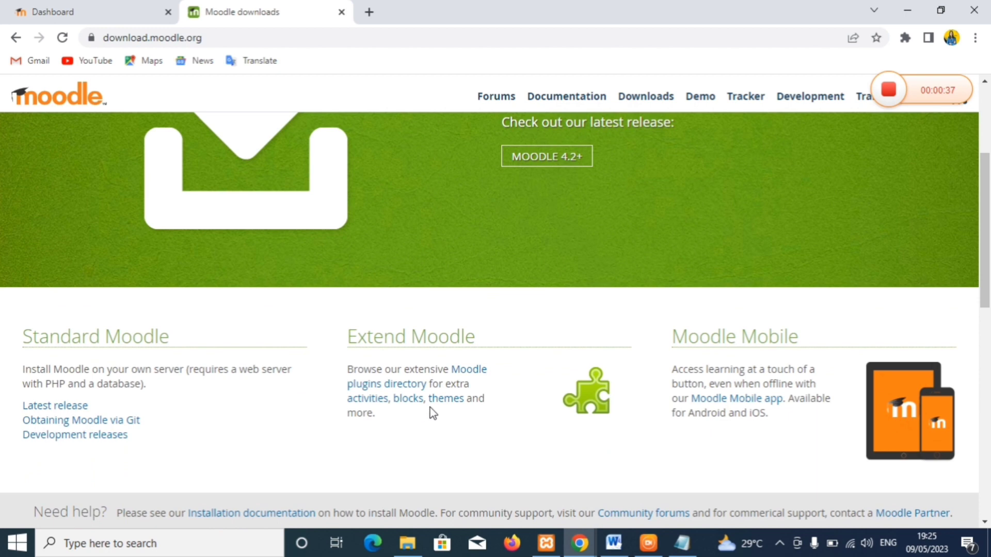
pyautogui.click(439, 405)
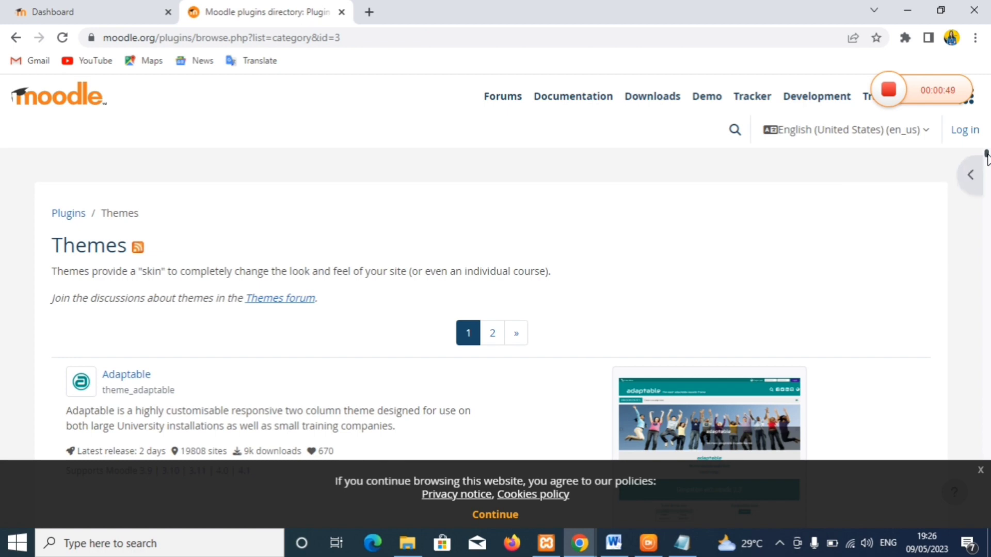
# - Find the Moove theme in the Themes list and download its package for Moodle 3.8
pyautogui.moveTo(986, 155); pyautogui.dragTo(986, 156)
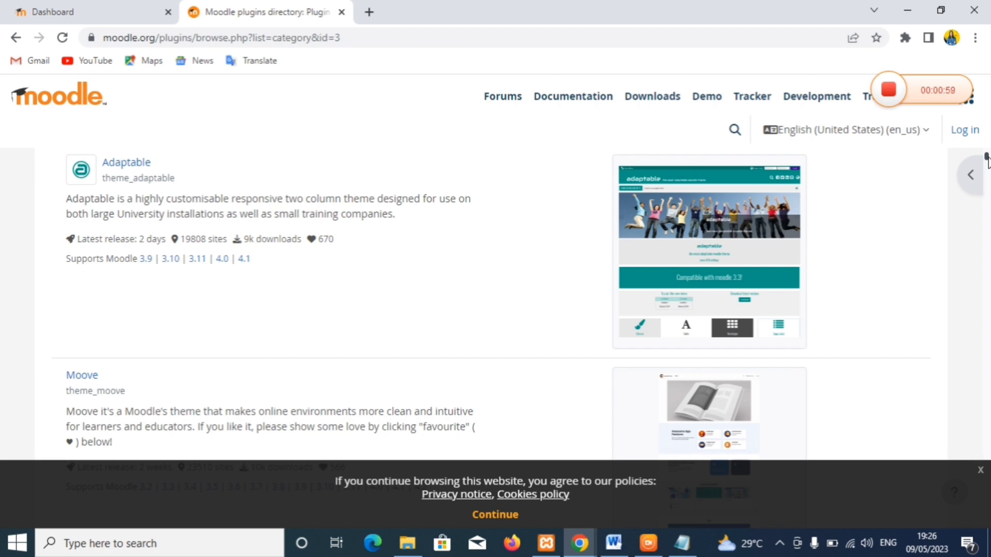
pyautogui.moveTo(986, 157)
pyautogui.mouseDown()
pyautogui.moveTo(987, 172)
pyautogui.moveTo(986, 164)
pyautogui.mouseUp()
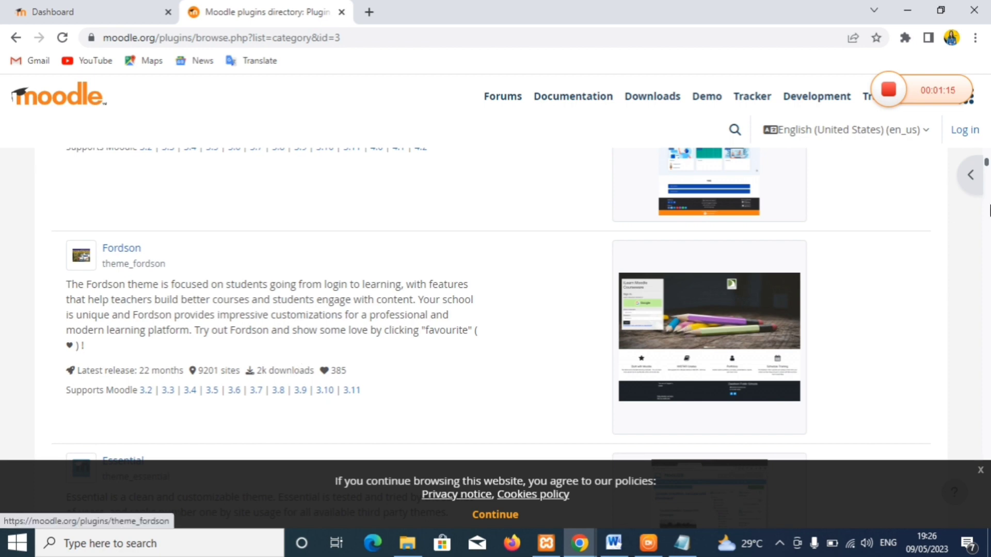
pyautogui.scroll(10, 986, 166)
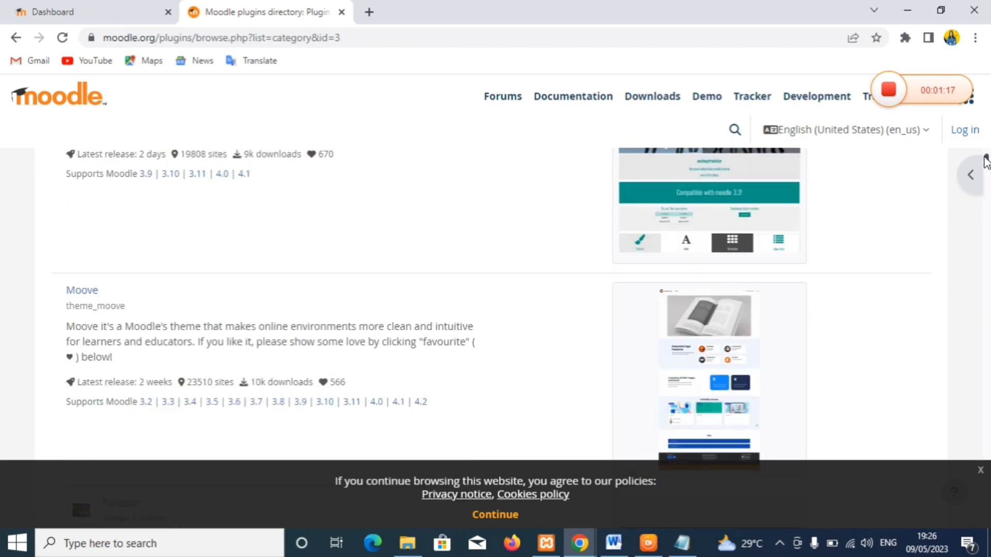
pyautogui.scroll(-5, 983, 161)
pyautogui.scroll(-1, 982, 161)
pyautogui.scroll(2, 983, 162)
pyautogui.scroll(-2, 983, 161)
pyautogui.scroll(-4, 983, 161)
pyautogui.scroll(-1, 983, 164)
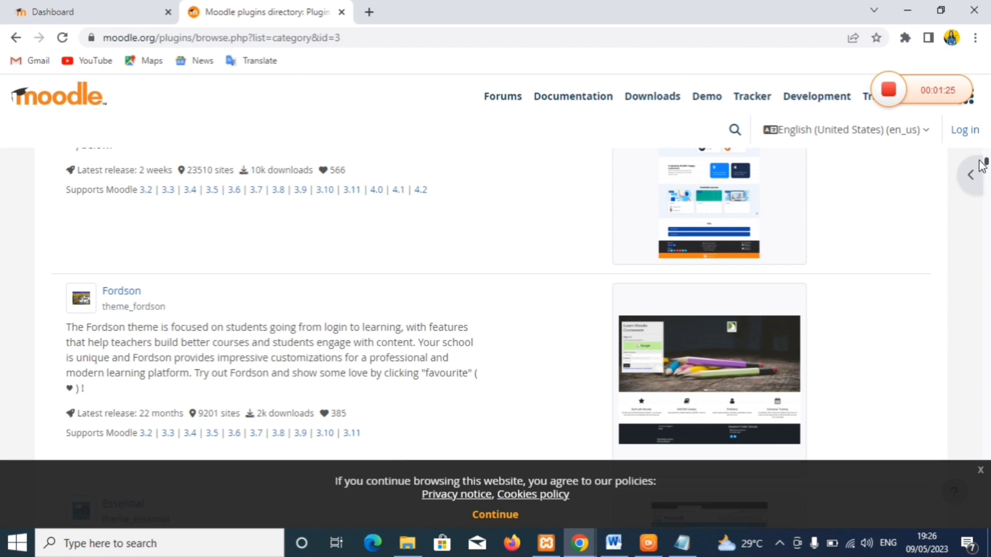
pyautogui.scroll(2, 982, 164)
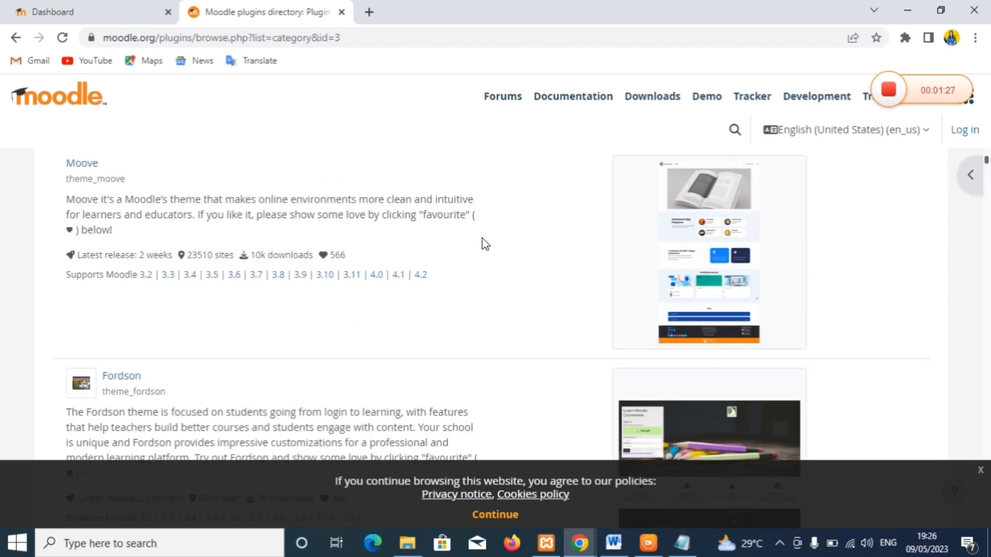
pyautogui.click(278, 275)
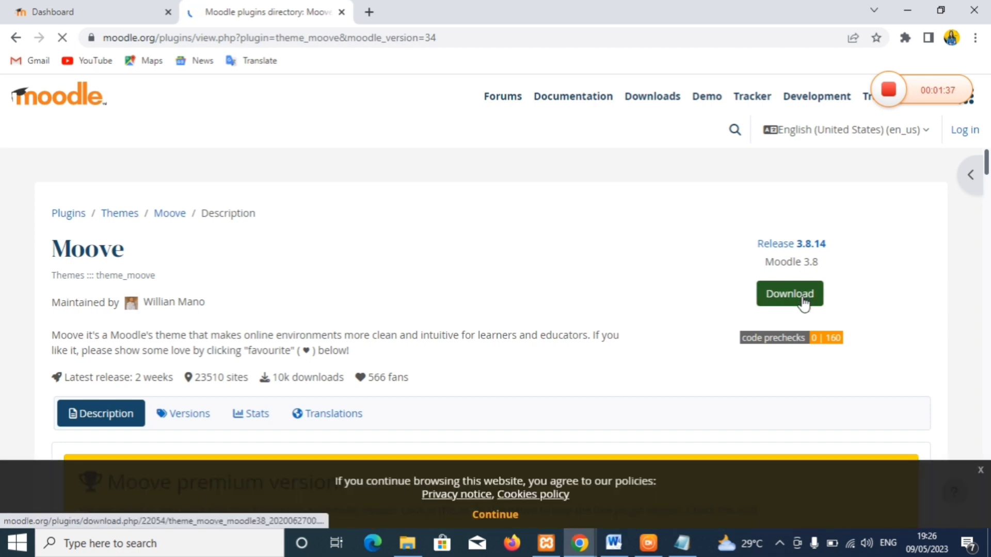
pyautogui.click(803, 303)
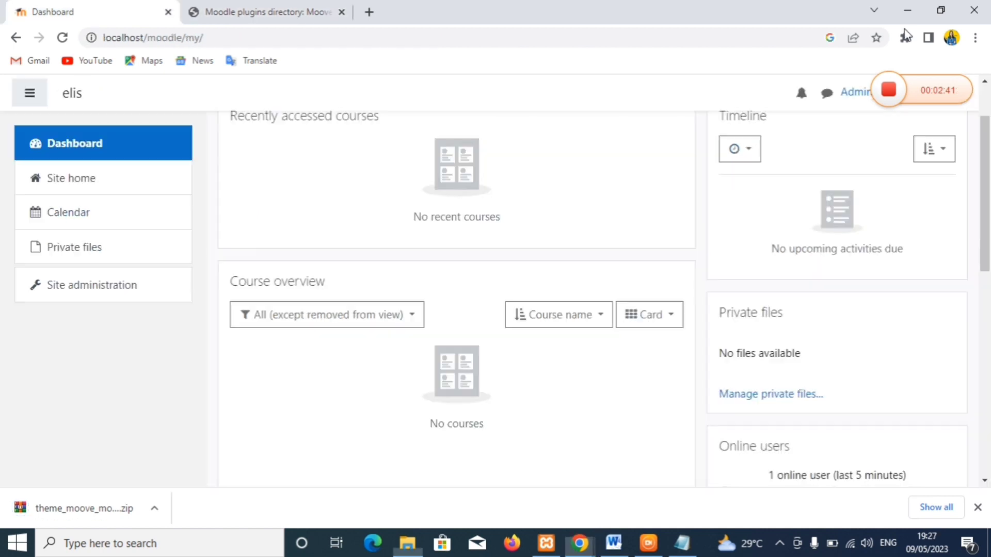
# - Navigate through Site administration > Plugins to the Install plugins page
pyautogui.click(114, 155)
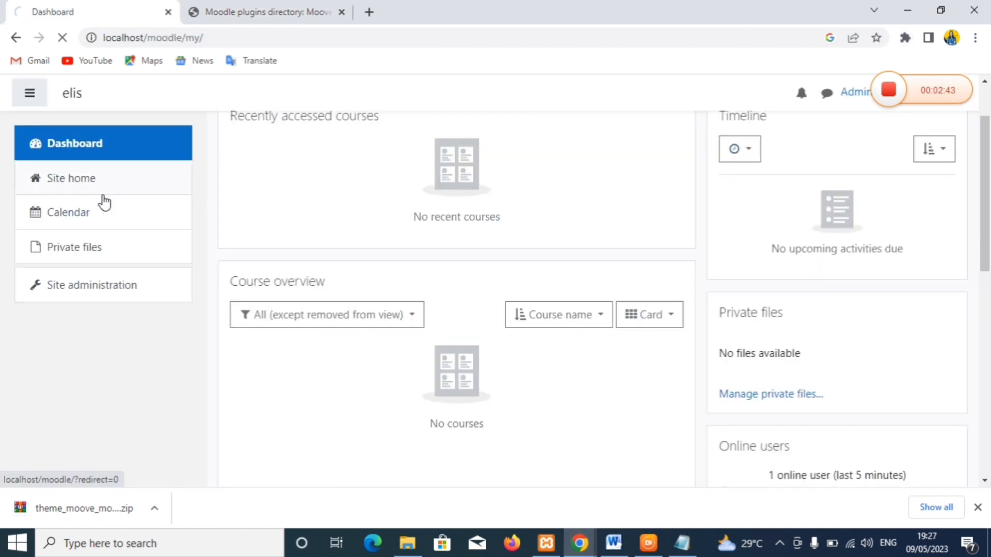
pyautogui.click(96, 288)
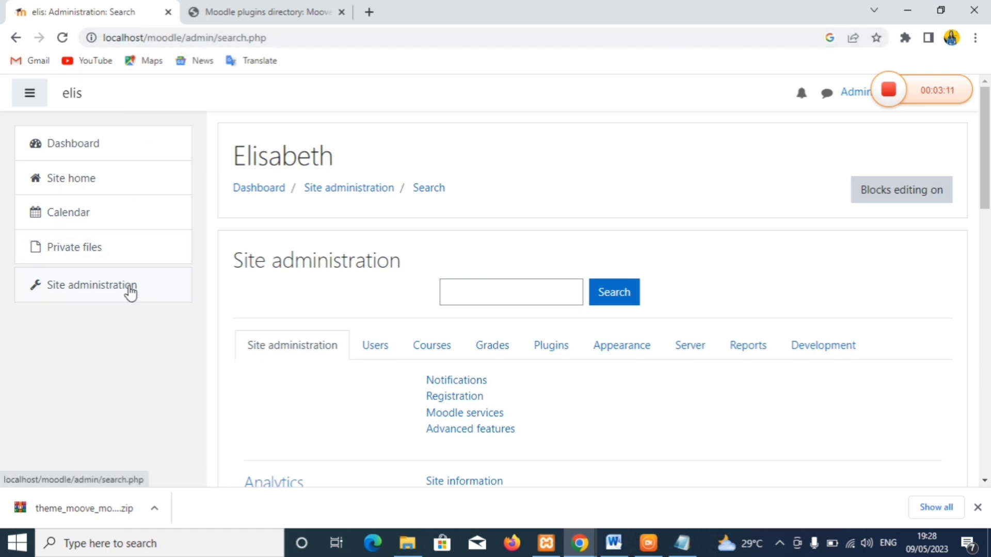
pyautogui.click(130, 293)
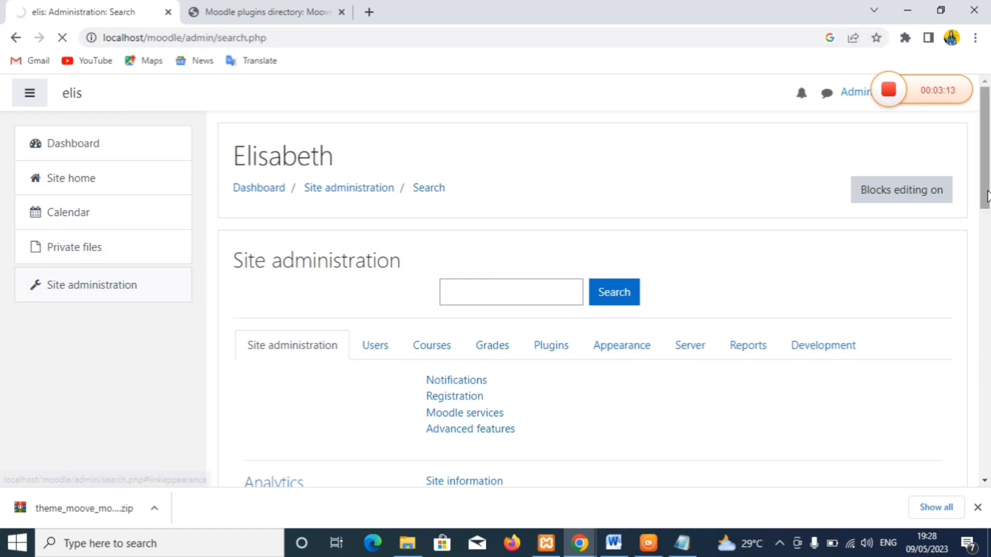
pyautogui.moveTo(989, 183); pyautogui.dragTo(988, 227)
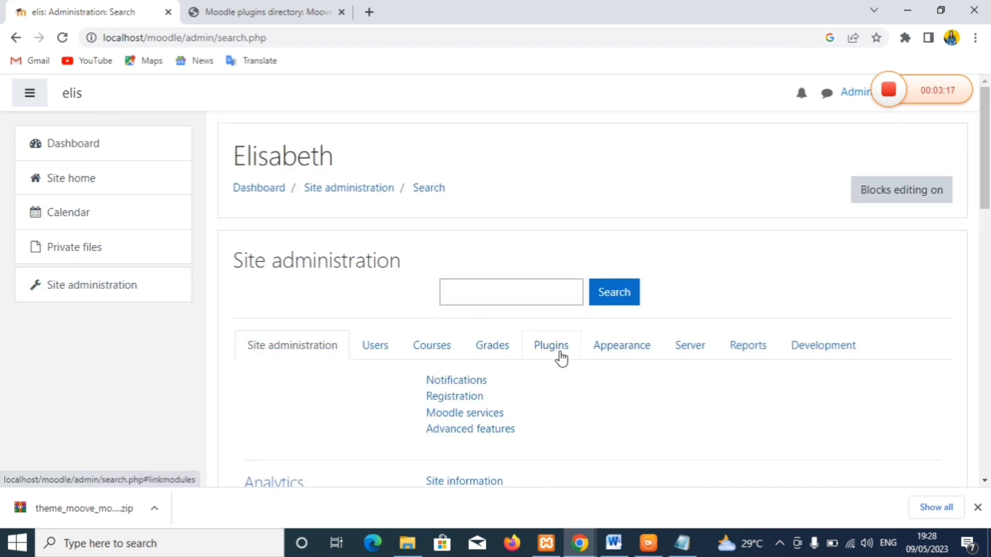
pyautogui.click(561, 355)
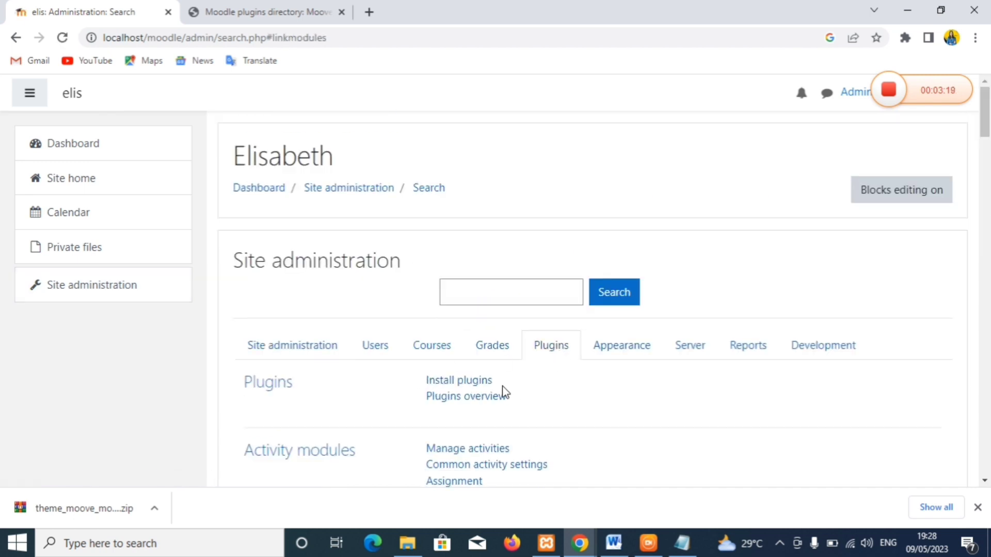
pyautogui.click(457, 387)
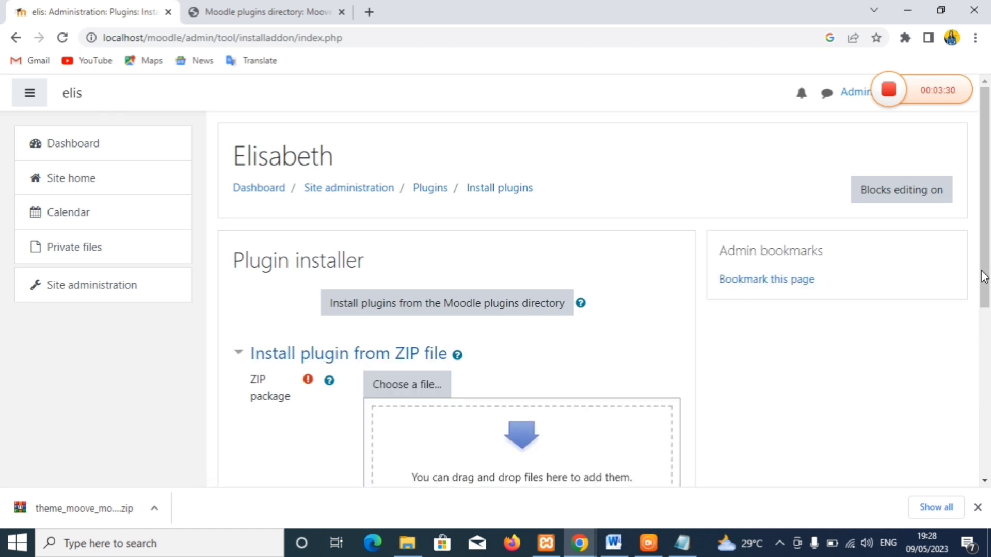
# - Upload theme_moove_moodle38_2020062700.zip from Downloads as the plugin installer's ZIP package
pyautogui.moveTo(983, 277); pyautogui.dragTo(988, 310)
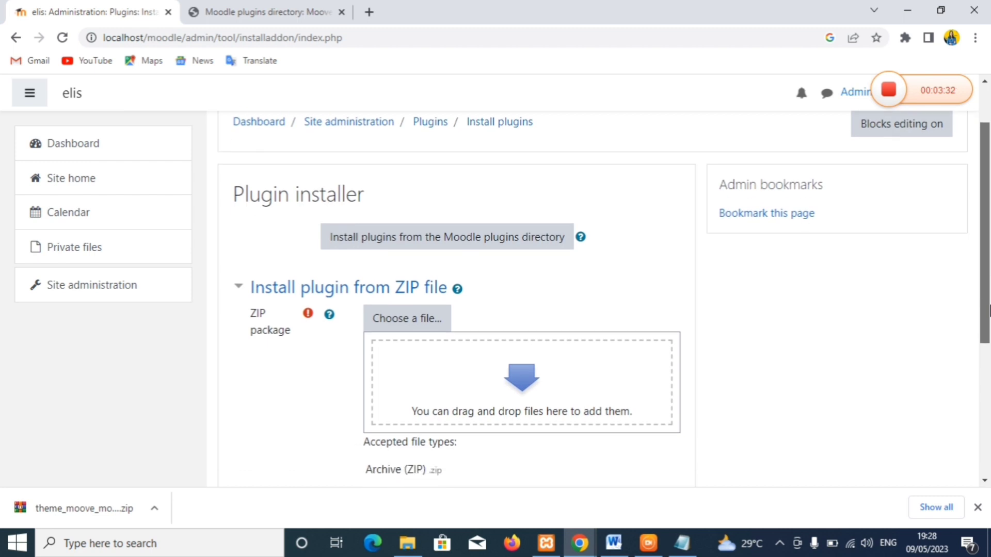
pyautogui.click(430, 326)
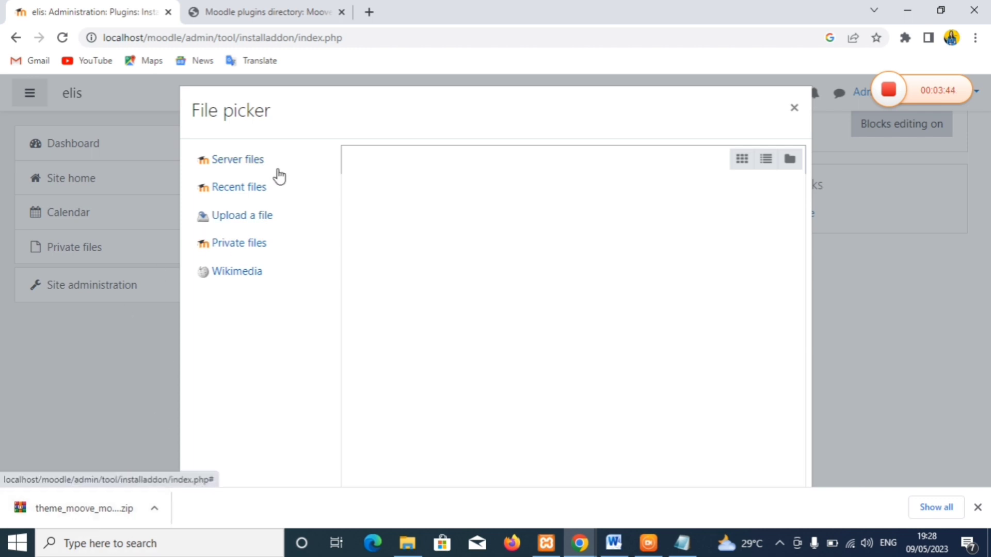
pyautogui.click(245, 220)
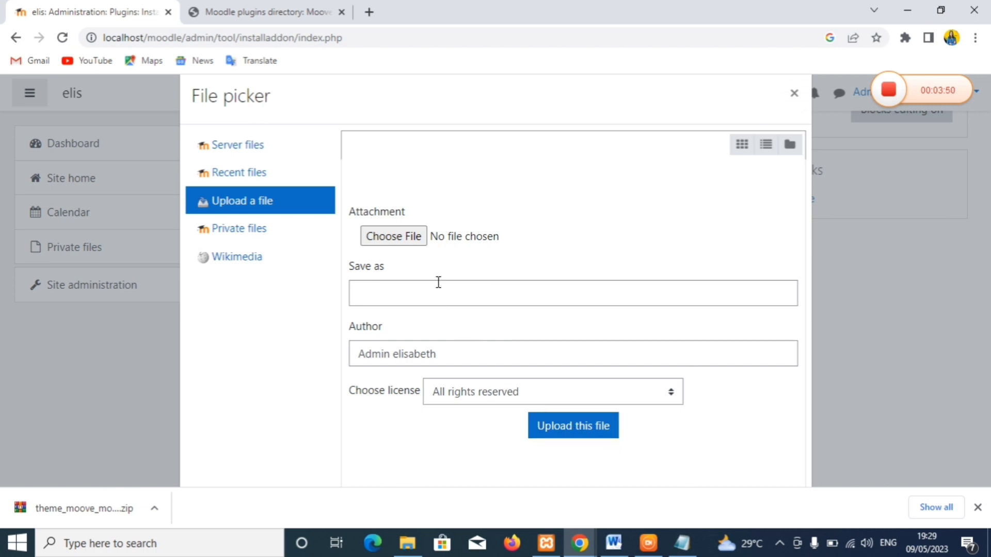
pyautogui.click(368, 296)
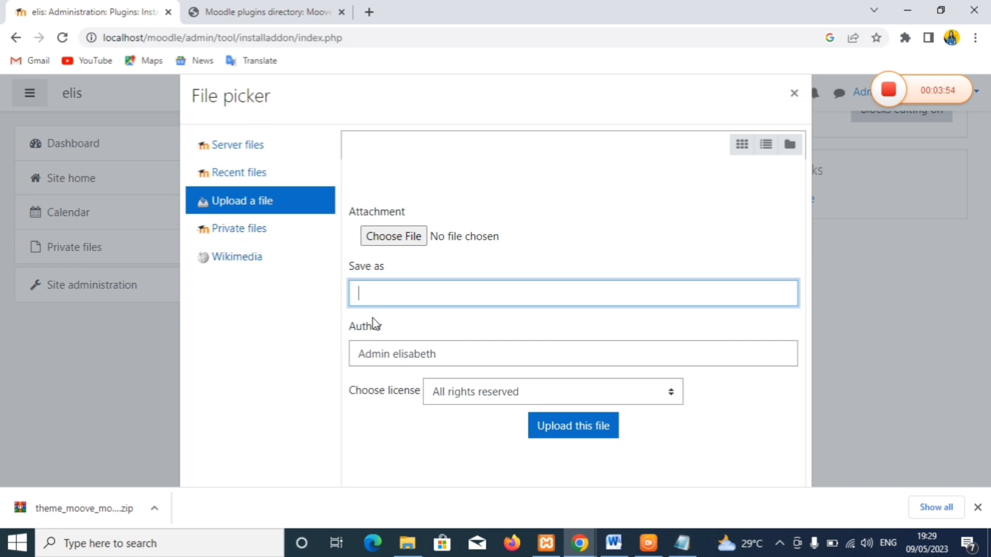
pyautogui.click(406, 240)
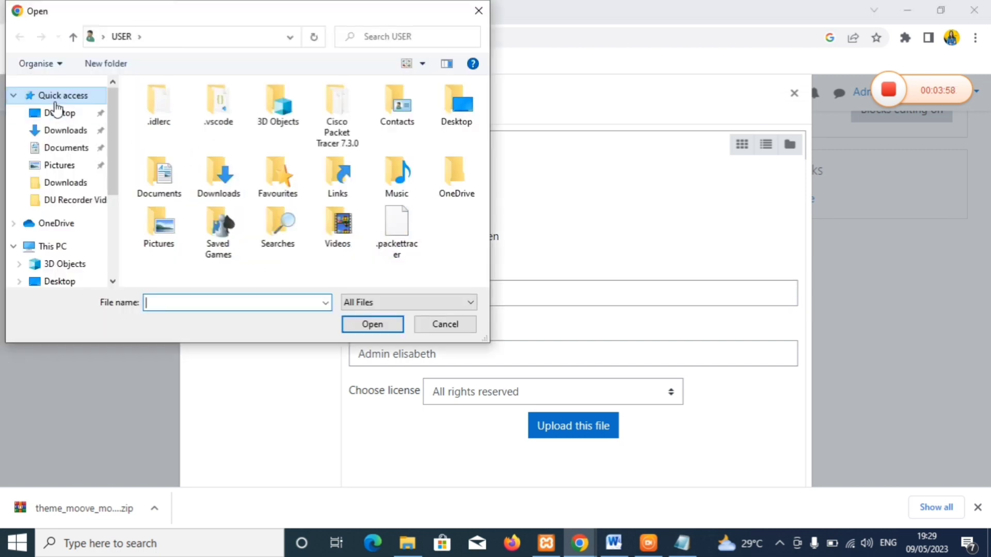
pyautogui.click(62, 131)
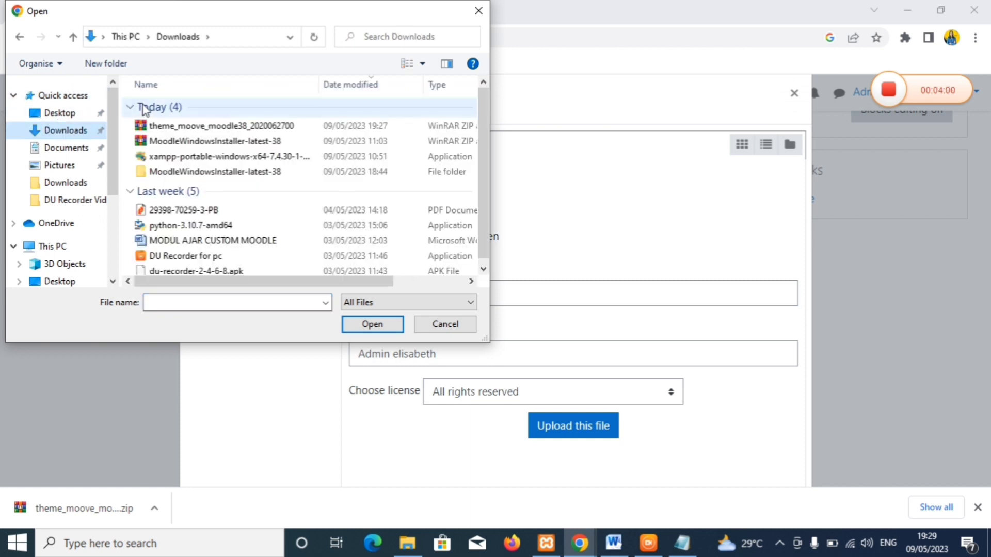
pyautogui.click(157, 126)
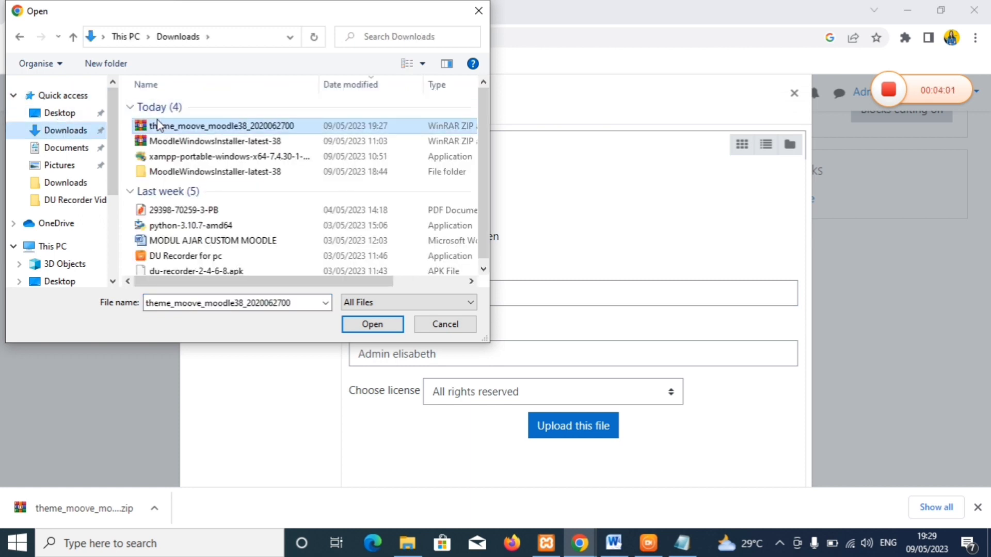
pyautogui.click(373, 325)
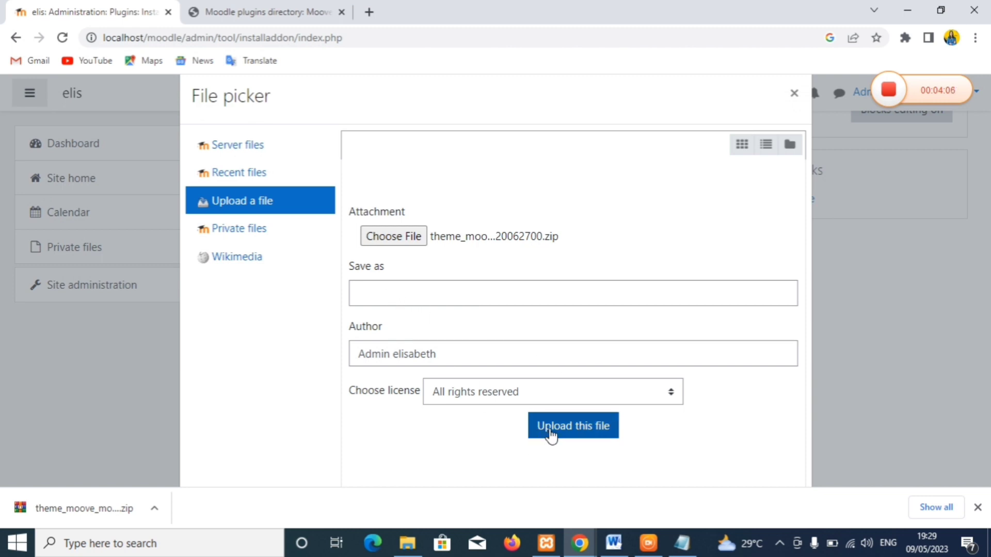
pyautogui.click(419, 294)
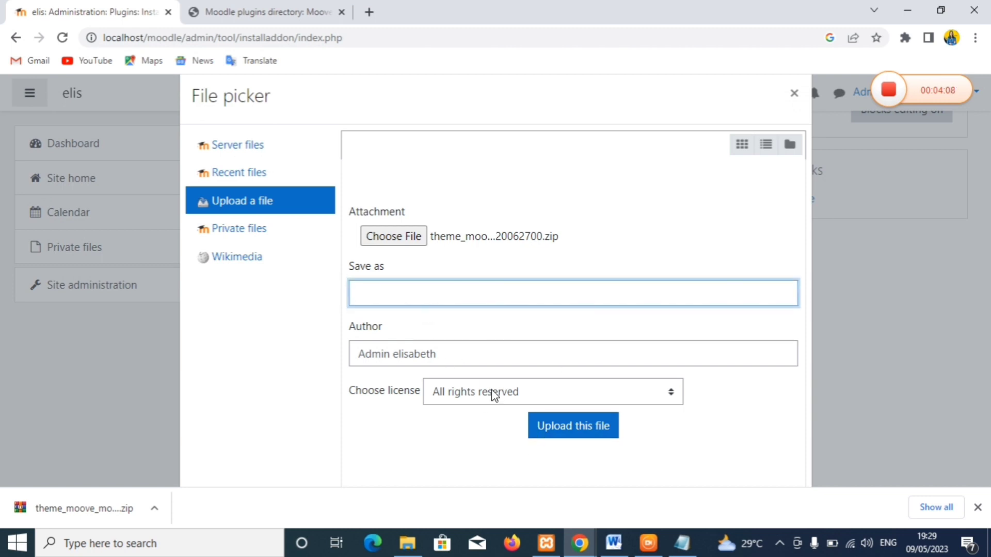
pyautogui.click(542, 433)
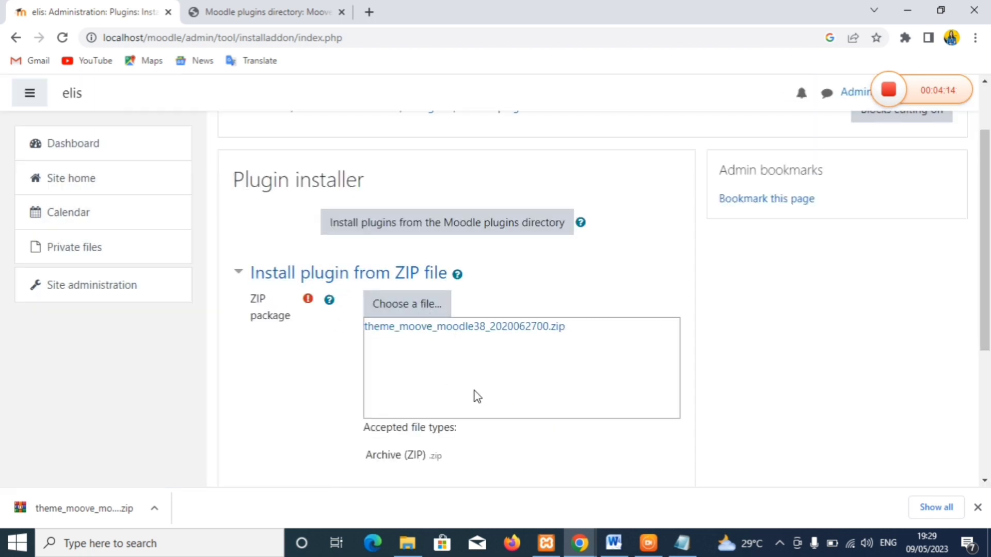
pyautogui.moveTo(983, 225); pyautogui.dragTo(983, 356)
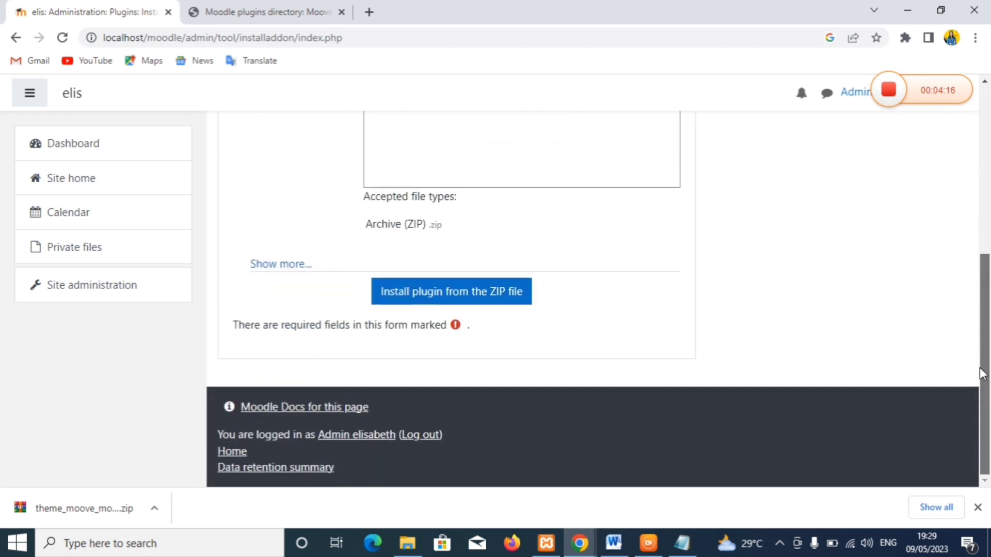
# - Install the Moove plugin from the uploaded ZIP and continue once validation passes
pyautogui.click(414, 299)
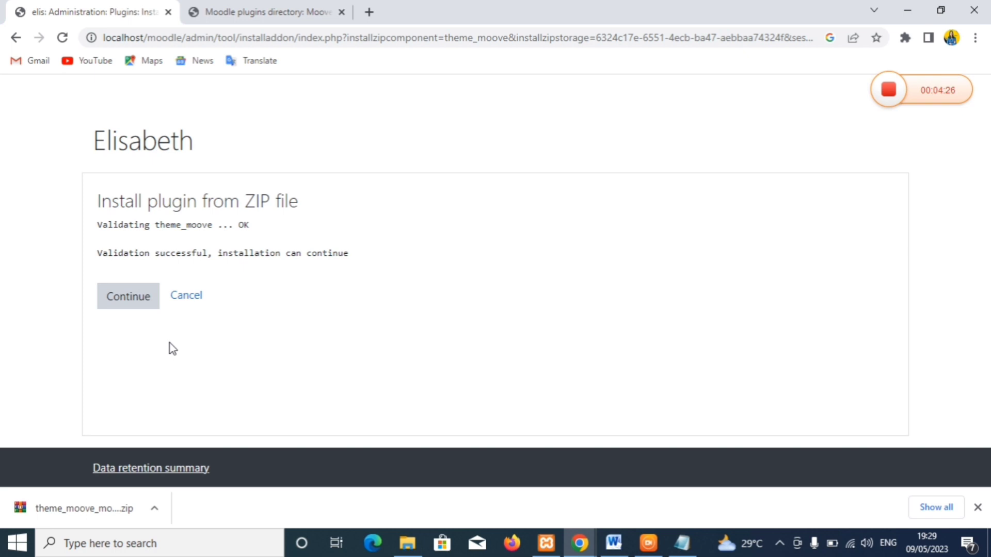
pyautogui.click(127, 296)
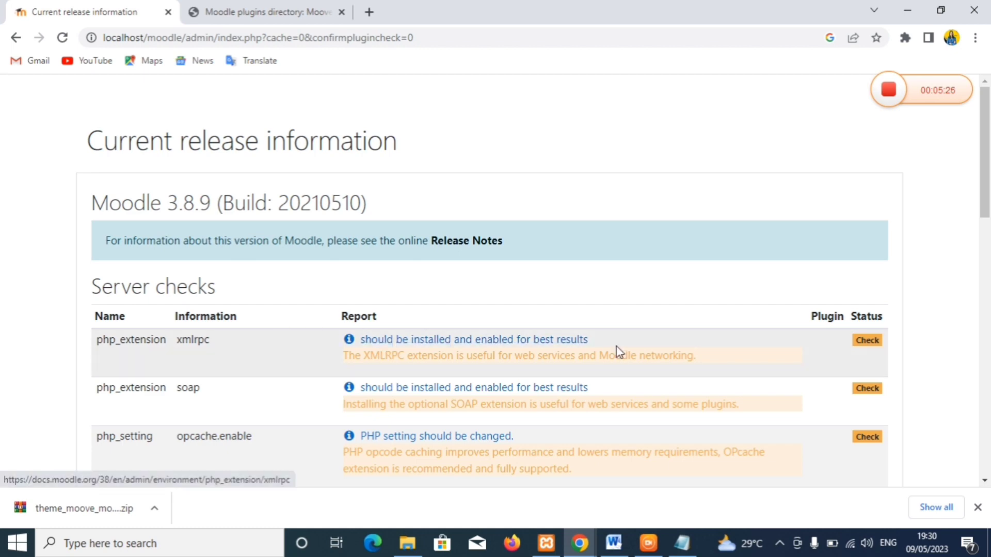
# - Pass the Moodle 3.8.9 server checks and upgrade the database to install theme_moove
pyautogui.moveTo(988, 234); pyautogui.dragTo(988, 479)
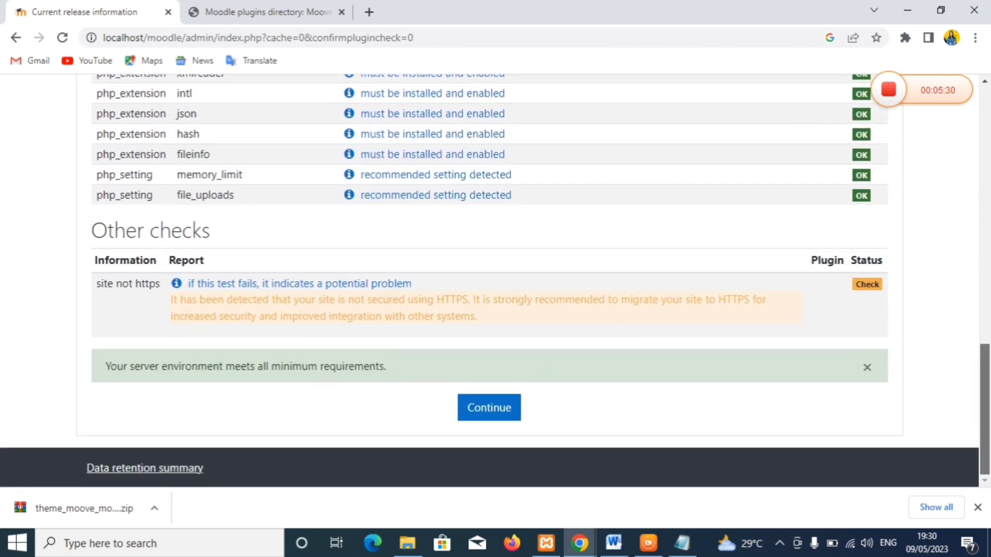
pyautogui.click(490, 410)
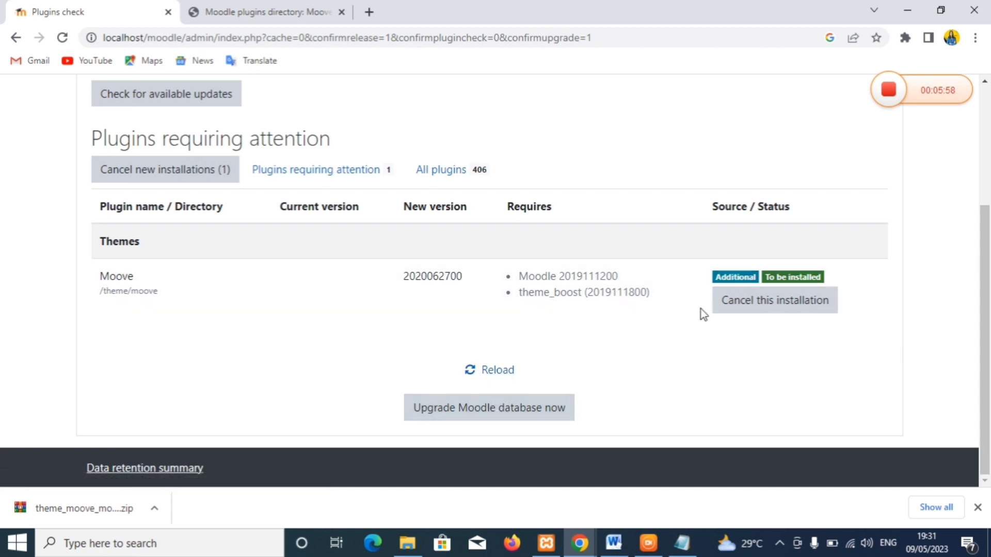
pyautogui.moveTo(988, 263); pyautogui.dragTo(967, 276)
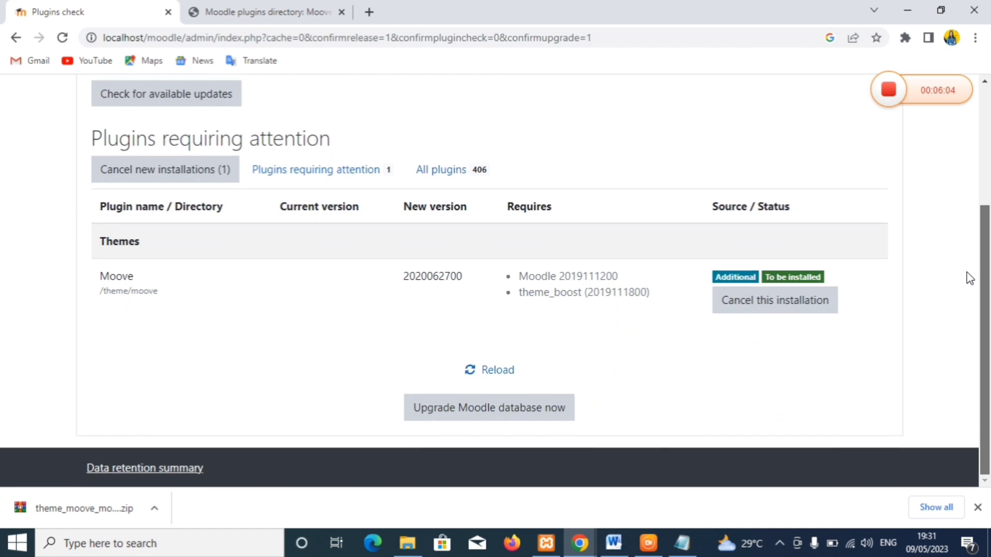
pyautogui.click(461, 414)
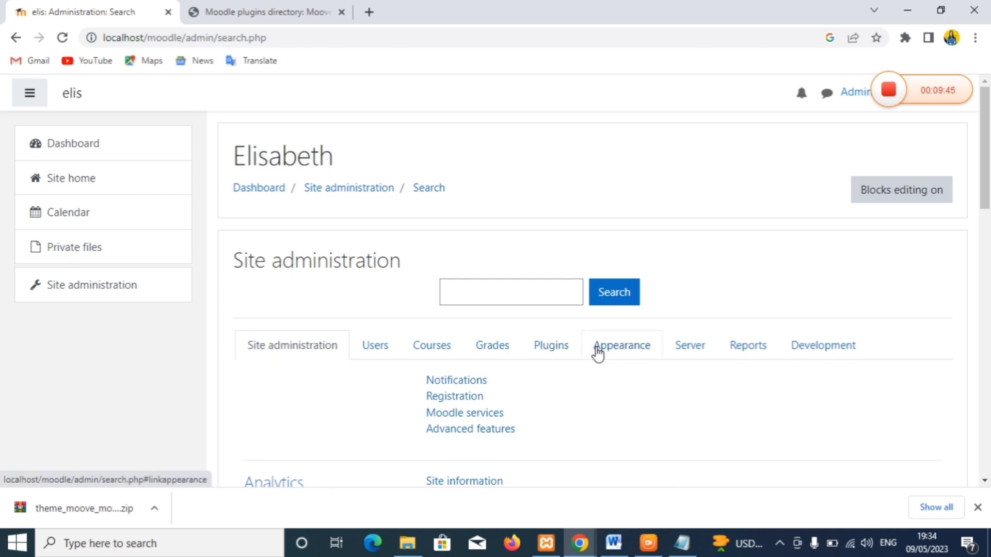
# - Open the Theme selector under Site administration's Appearance > Themes
pyautogui.click(598, 354)
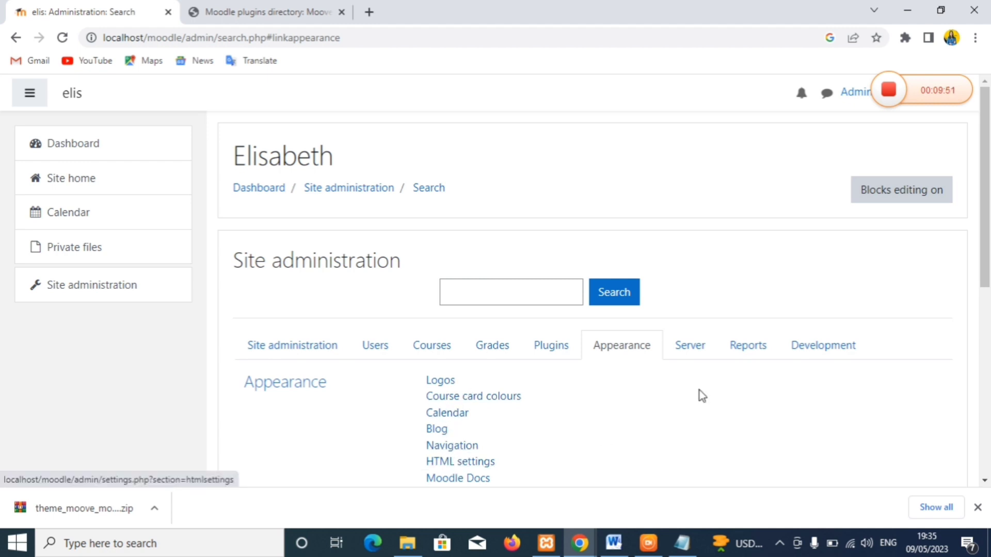
pyautogui.moveTo(989, 218); pyautogui.dragTo(989, 321)
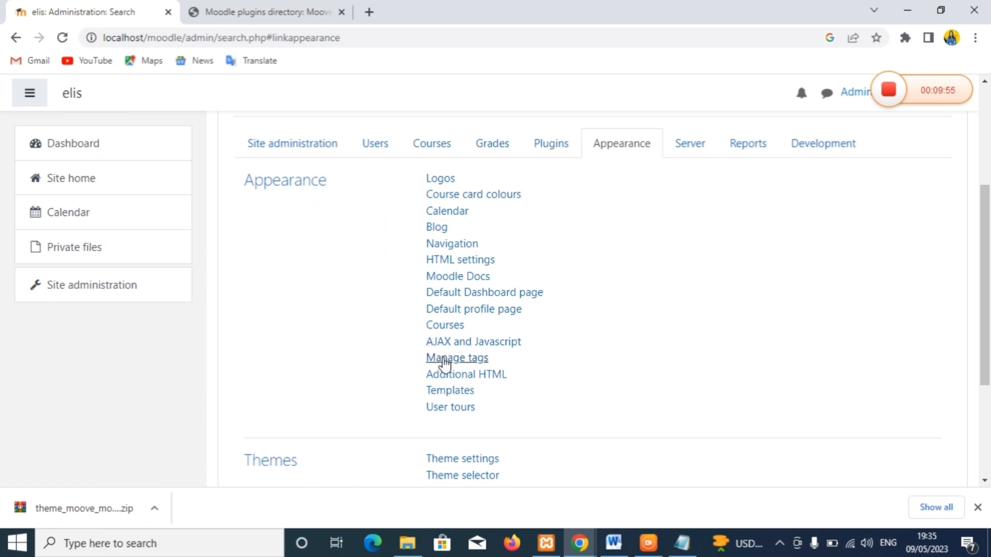
pyautogui.click(466, 477)
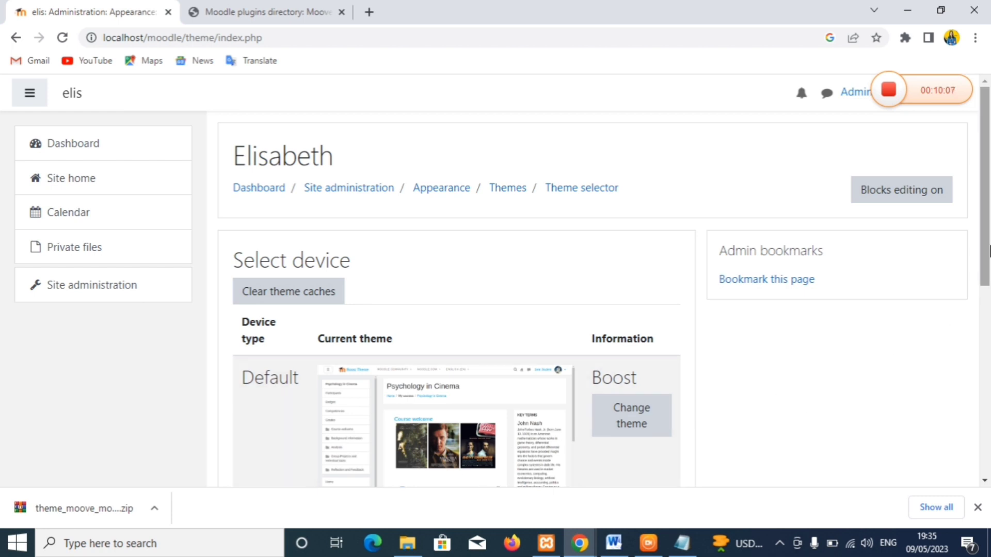
# - Change the Default device theme from Boost to Moove
pyautogui.moveTo(988, 247); pyautogui.dragTo(987, 350)
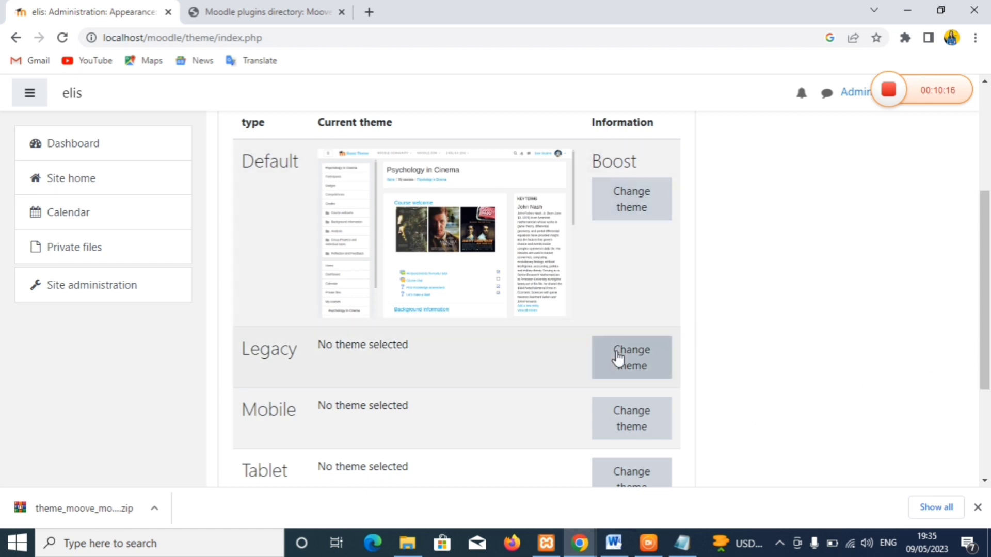
pyautogui.click(633, 211)
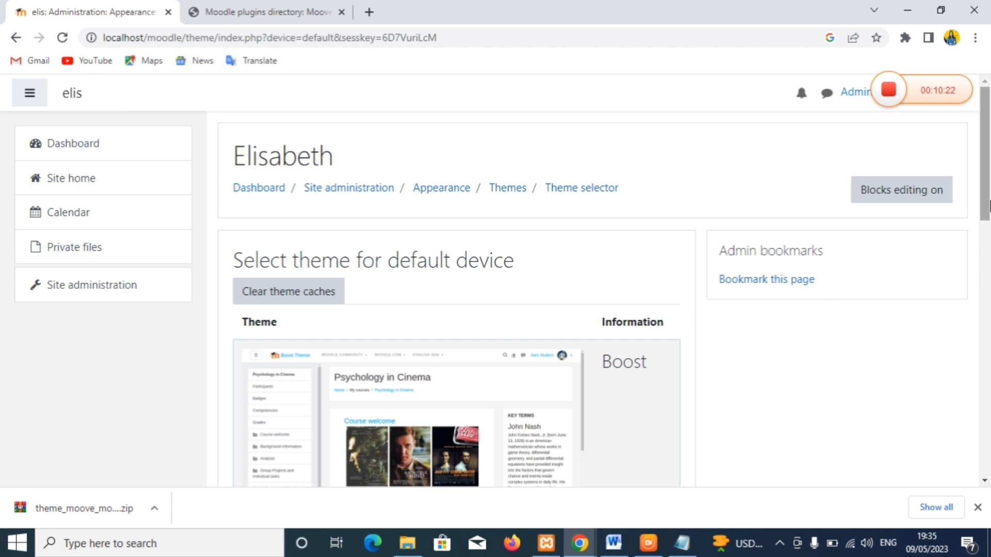
pyautogui.moveTo(988, 201); pyautogui.dragTo(980, 374)
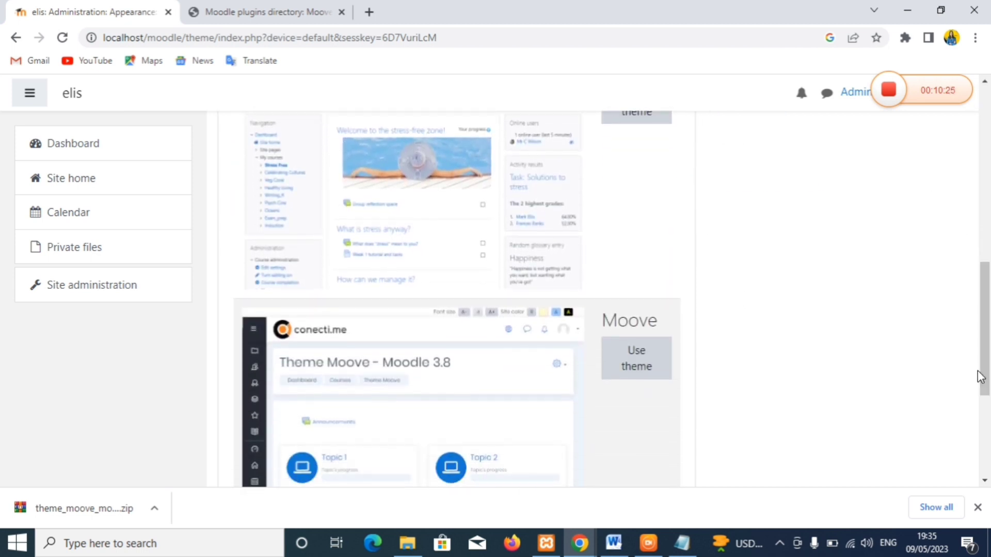
pyautogui.click(617, 376)
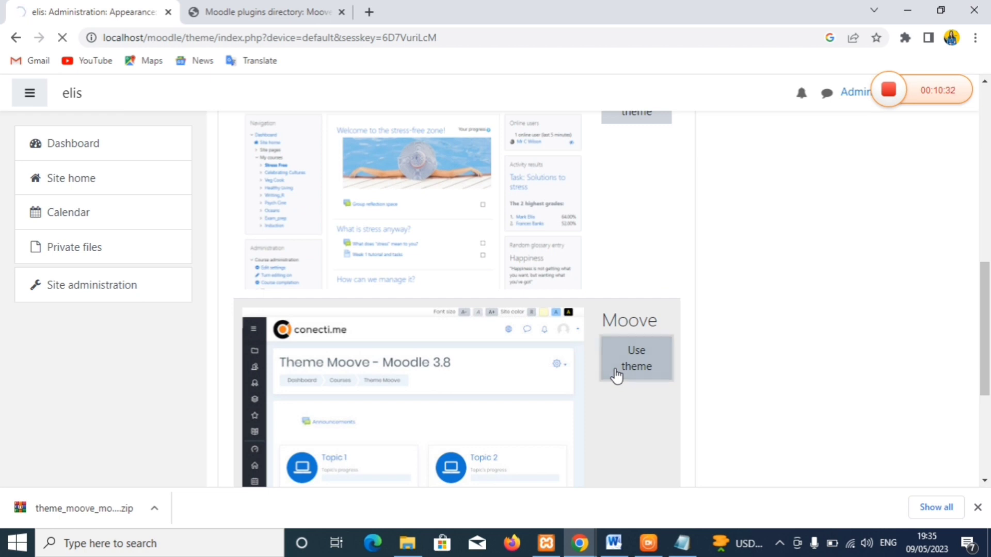
pyautogui.moveTo(983, 294); pyautogui.dragTo(980, 371)
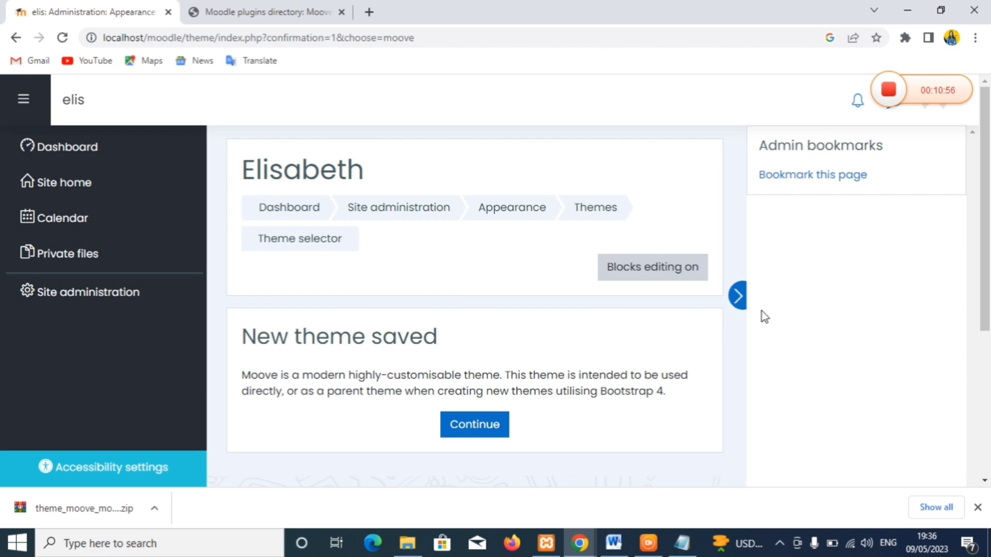
# - Acknowledge the New theme saved confirmation for Moove
pyautogui.click(453, 436)
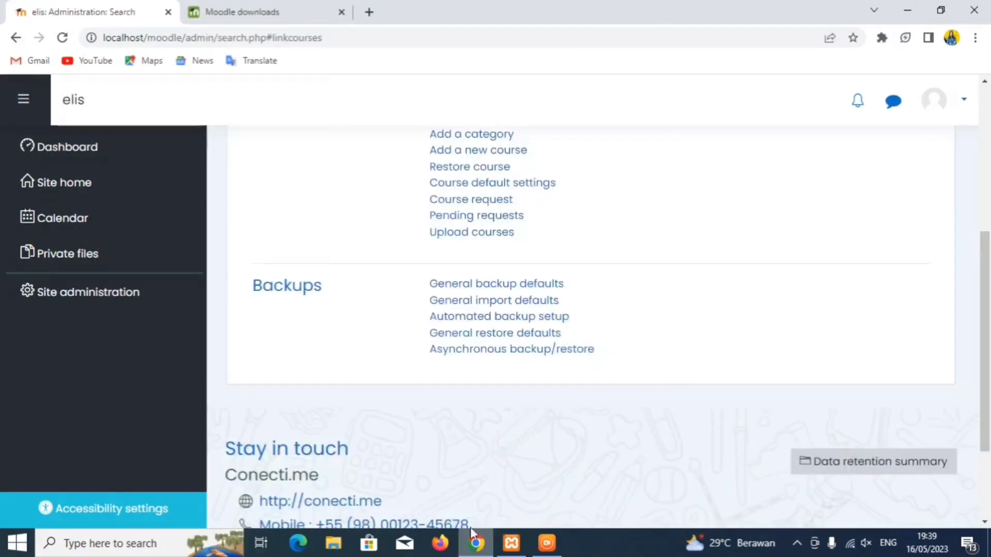
# - Go to Site administration and open Front page settings
pyautogui.moveTo(989, 252); pyautogui.dragTo(946, 71)
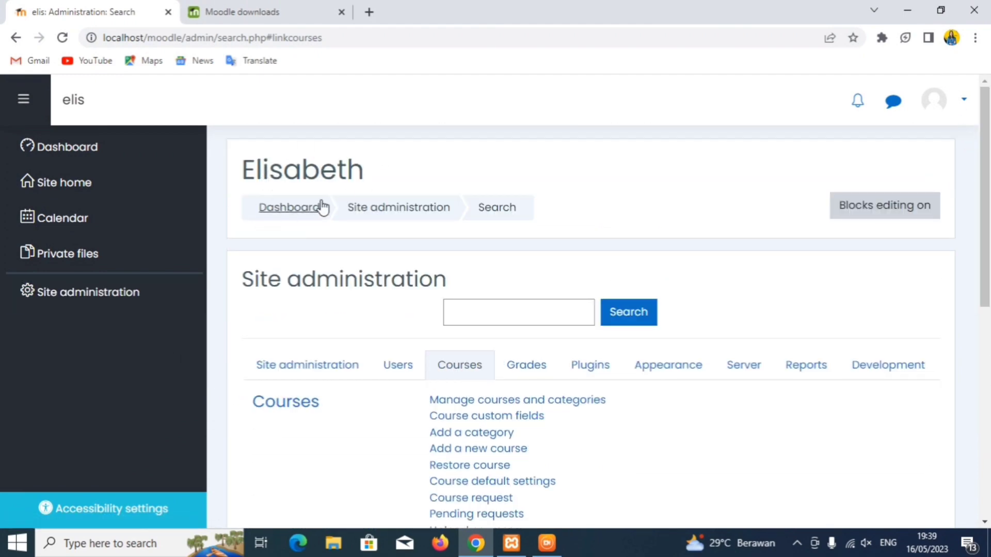
pyautogui.click(110, 296)
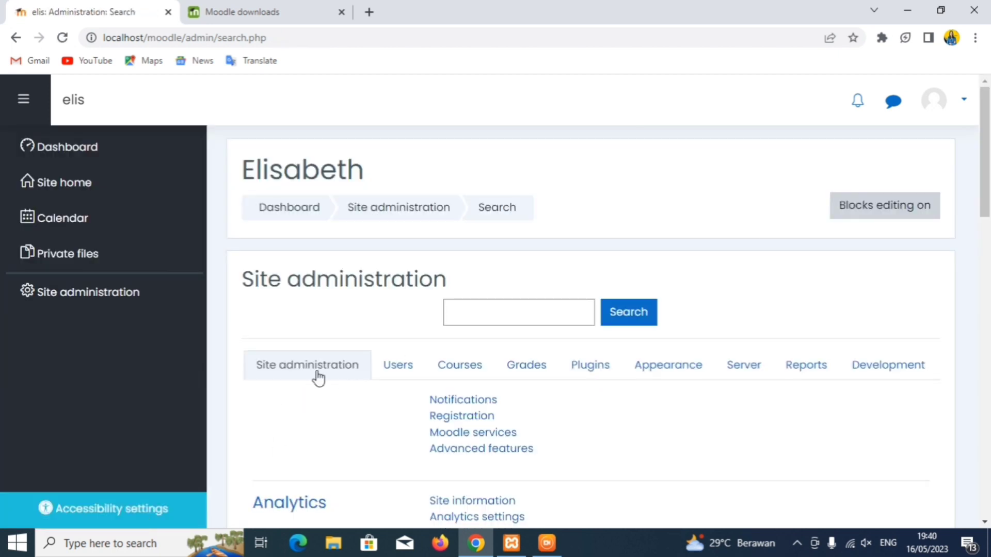
pyautogui.moveTo(985, 176); pyautogui.dragTo(988, 411)
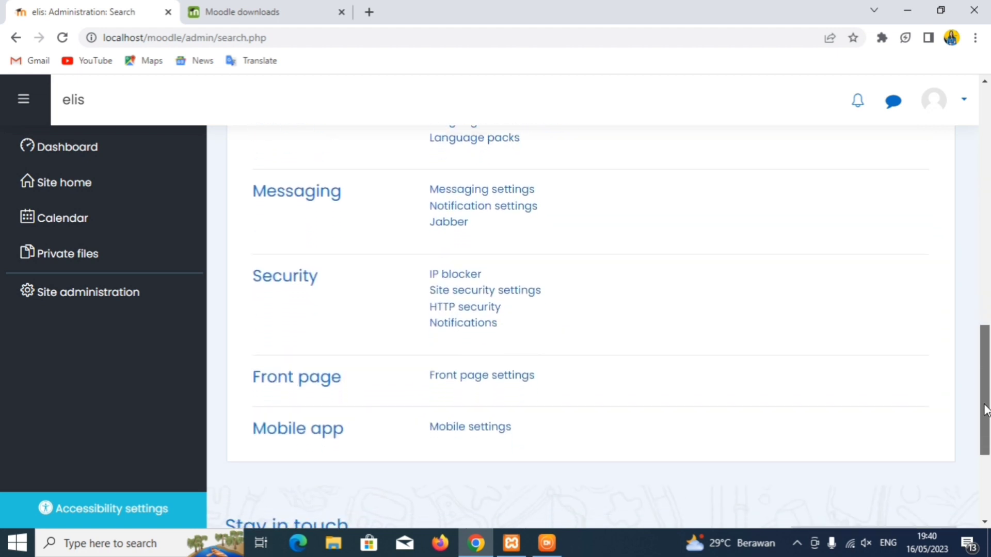
pyautogui.click(483, 388)
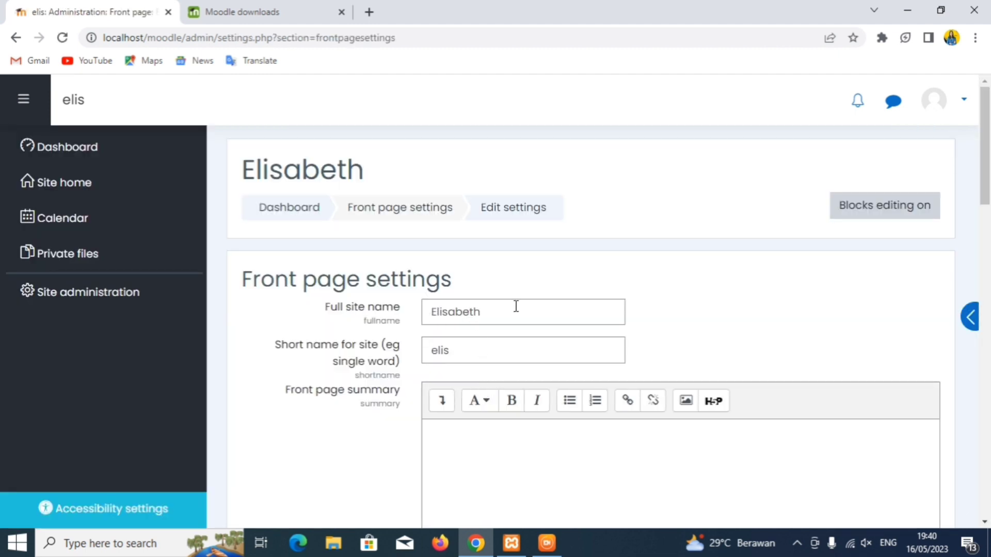
# - Replace the full site name with 'SELAMAT DATANG DI KELAS TKJ MIS'
pyautogui.click(485, 314)
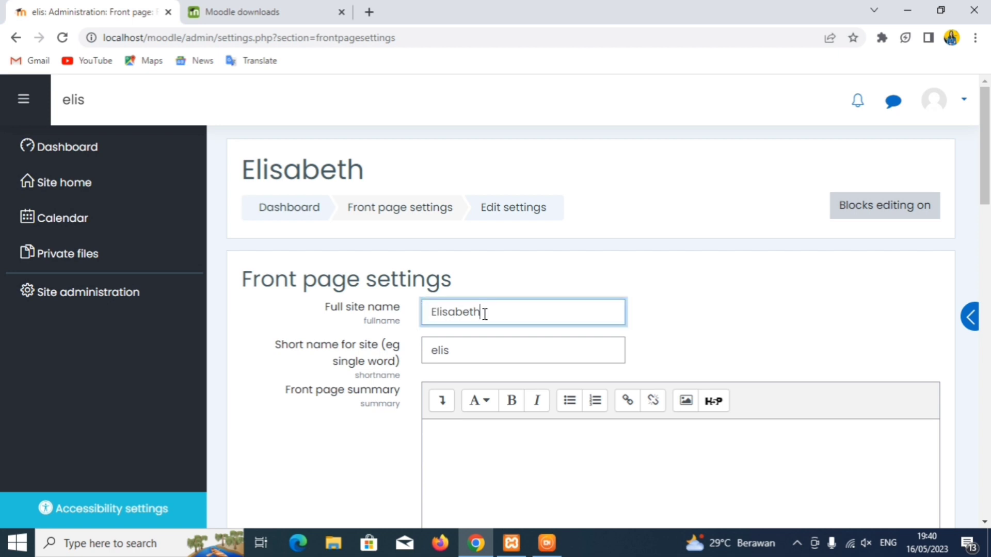
pyautogui.press('BackSpace')
pyautogui.press('BackSpace')
pyautogui.press('BackSpace')
pyautogui.press('BackSpace')
pyautogui.press('BackSpace')
pyautogui.press('BackSpace')
pyautogui.press('BackSpace')
pyautogui.press('BackSpace')
pyautogui.press('BackSpace')
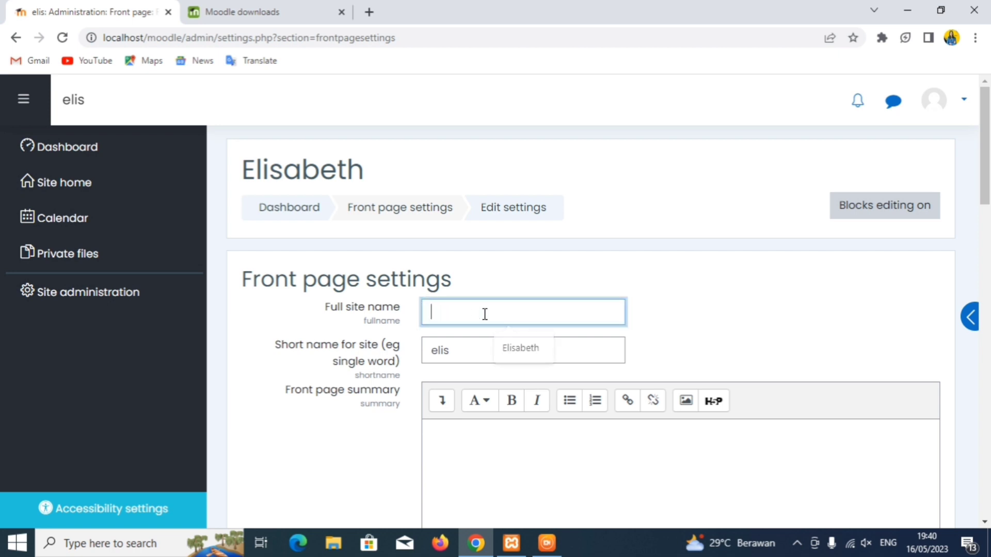
pyautogui.write('SELAMAT')
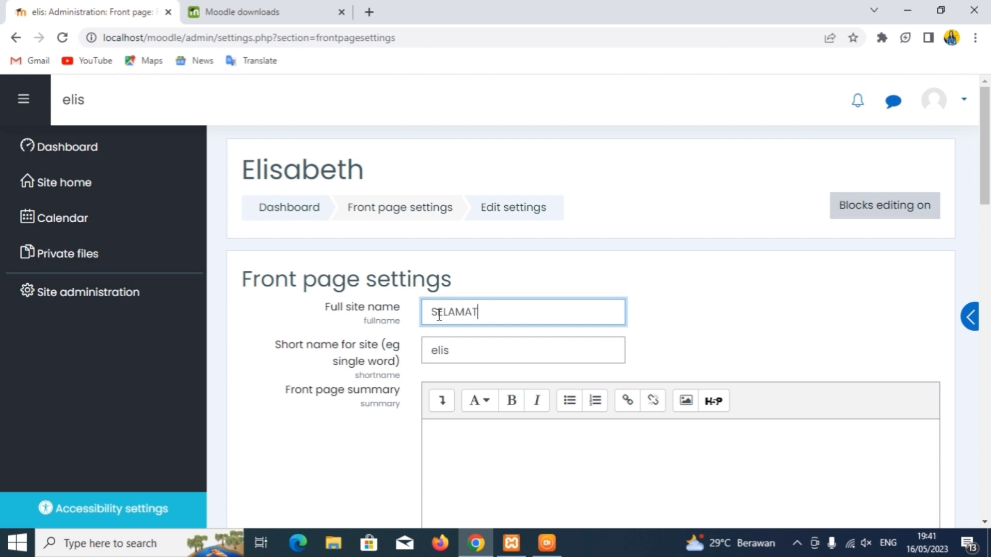
pyautogui.write(' DATANG DI KELAS T')
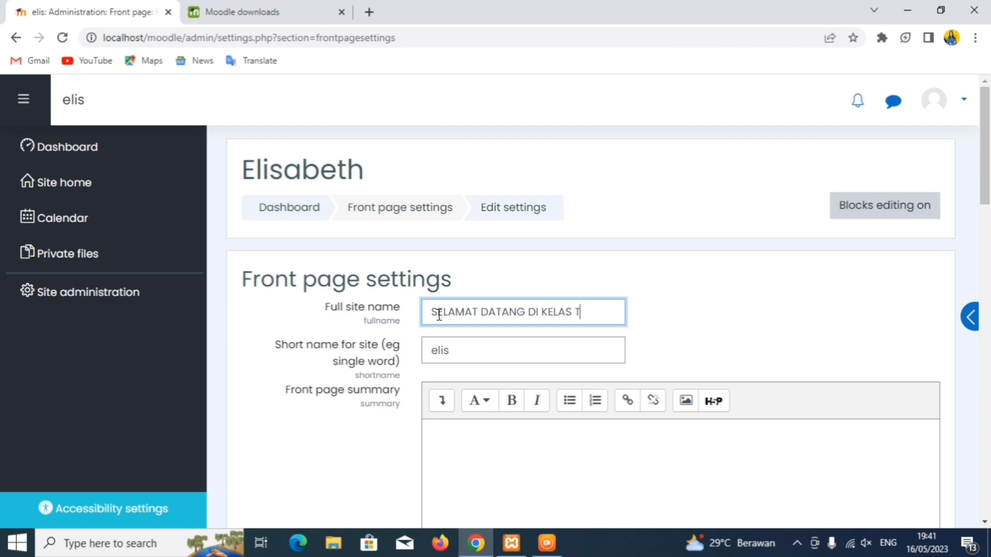
pyautogui.write('KJ MIS')
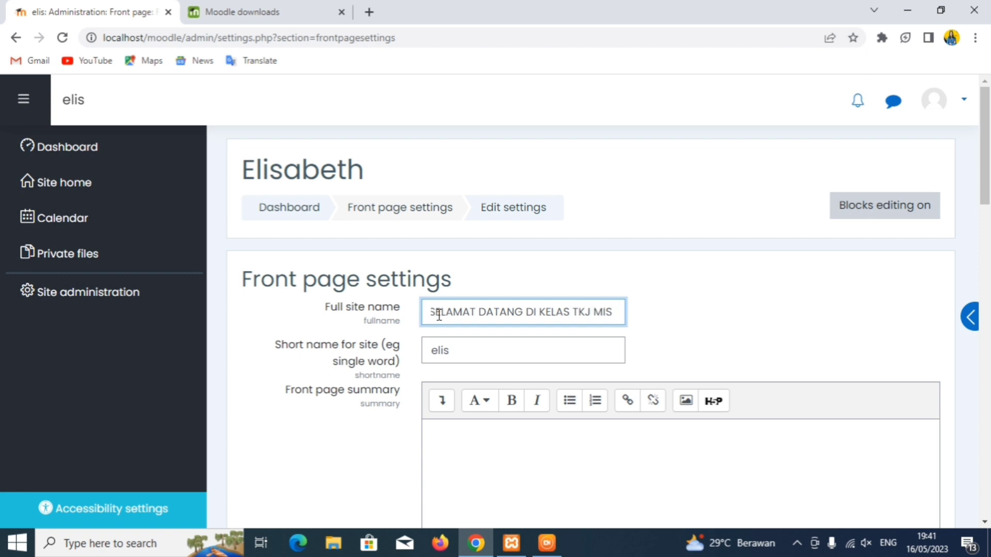
pyautogui.write(' ELIS')
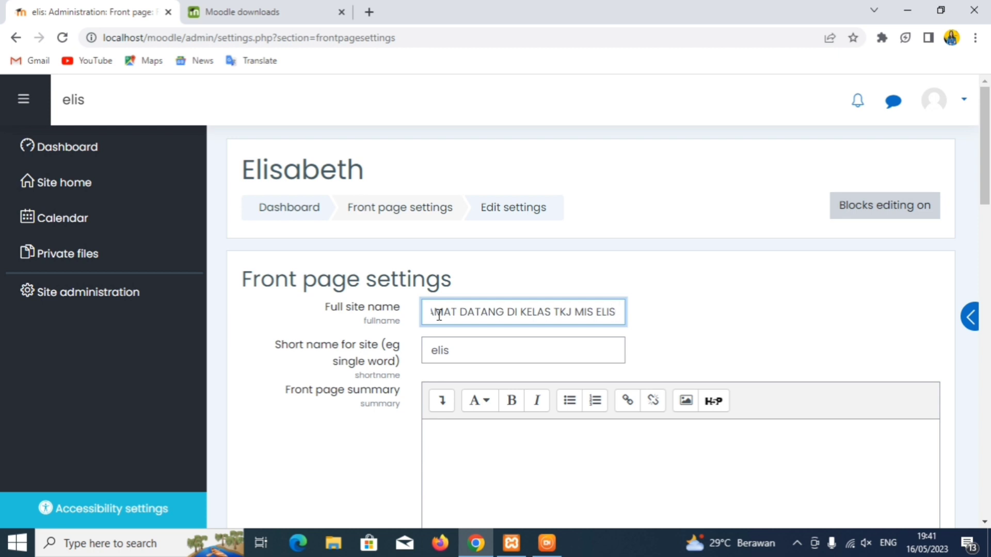
# - Change the short site name to 'TEKNI KOMUNIKASI DAN JARINGAN'
pyautogui.click(459, 351)
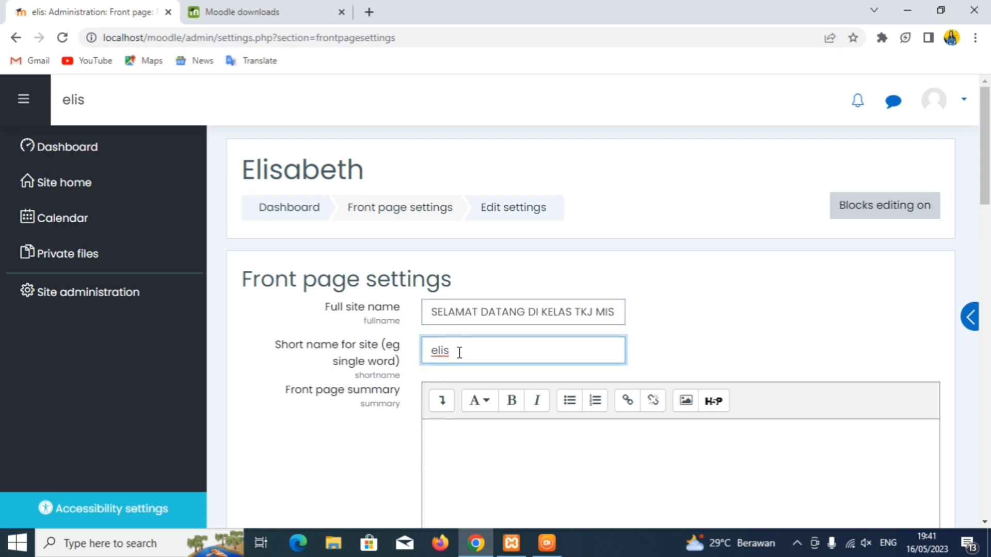
pyautogui.press('BackSpace')
pyautogui.press('BackSpace')
pyautogui.press('BackSpace')
pyautogui.press('BackSpace')
pyautogui.write('TEKNI')
pyautogui.write('KOMUNIKASI DAN J')
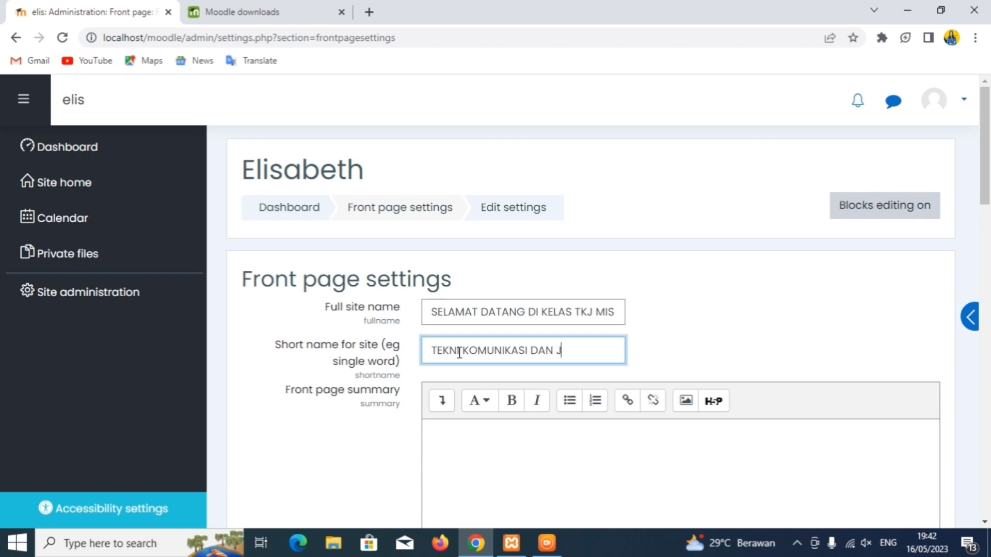
pyautogui.write('ARINGAN')
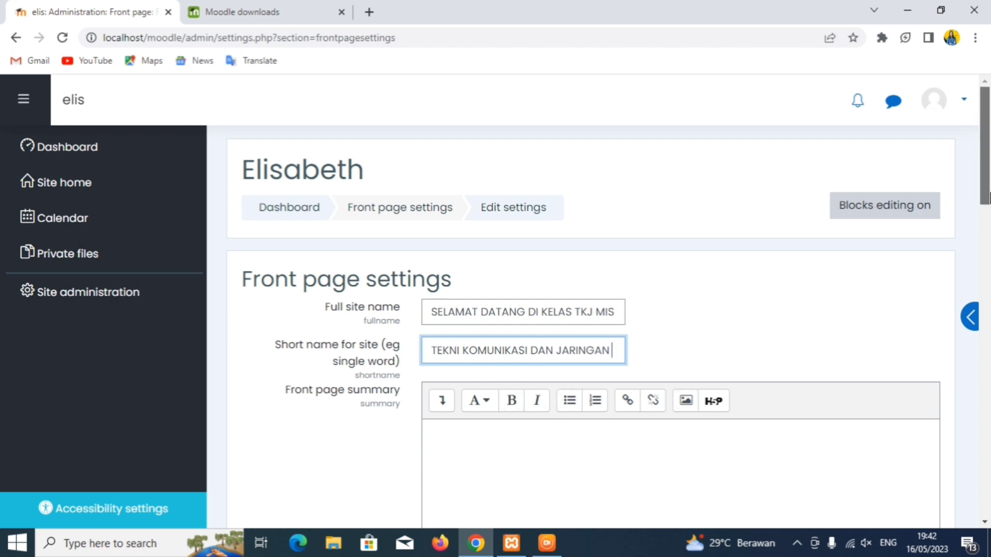
pyautogui.scroll(-7, 989, 258)
pyautogui.moveTo(989, 295); pyautogui.dragTo(929, 455)
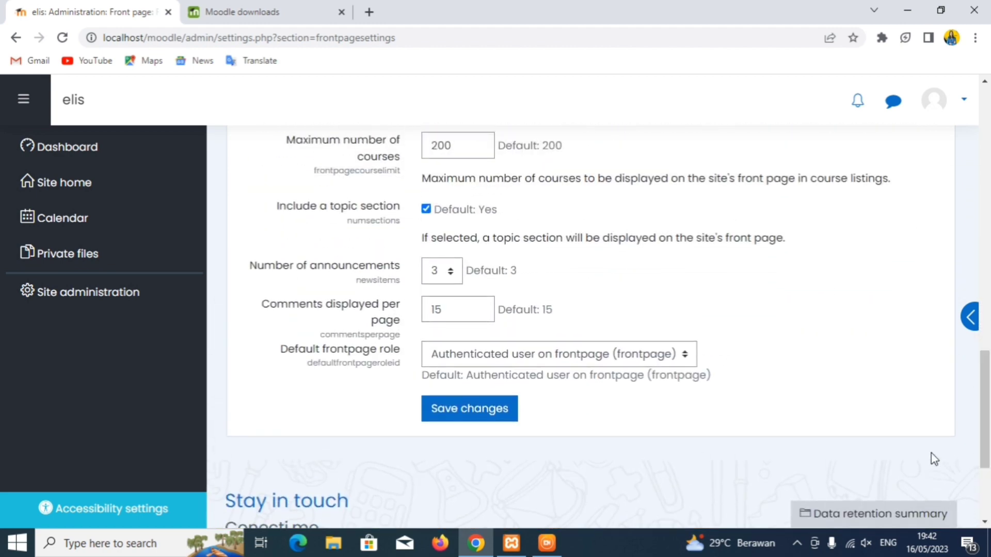
# - Save the new front page names, check Site home, then open Appearance settings
pyautogui.click(491, 416)
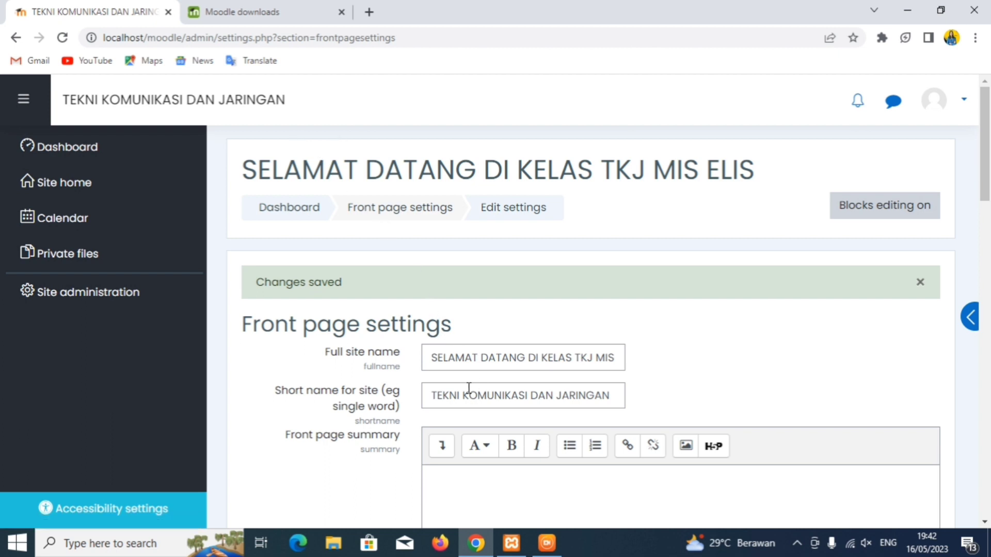
pyautogui.click(94, 102)
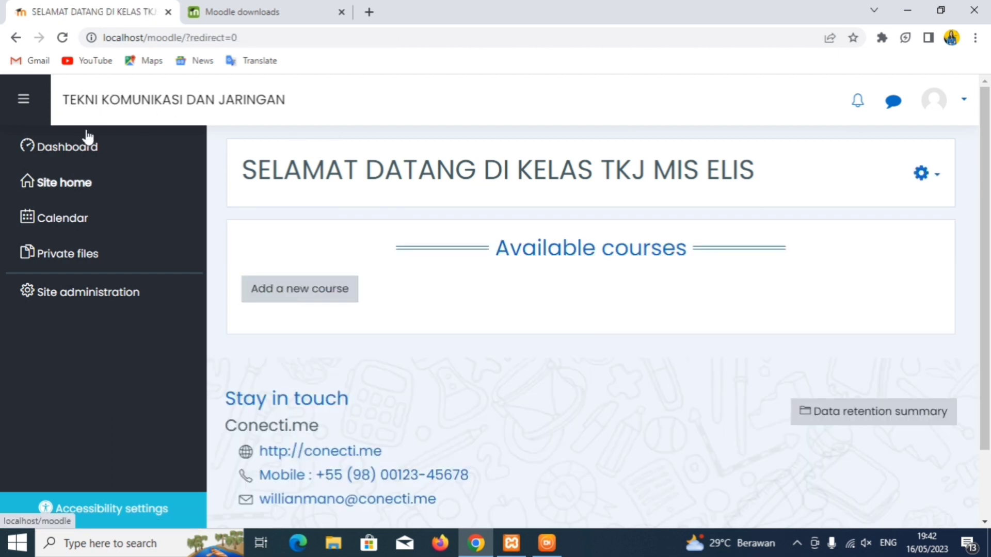
pyautogui.click(86, 302)
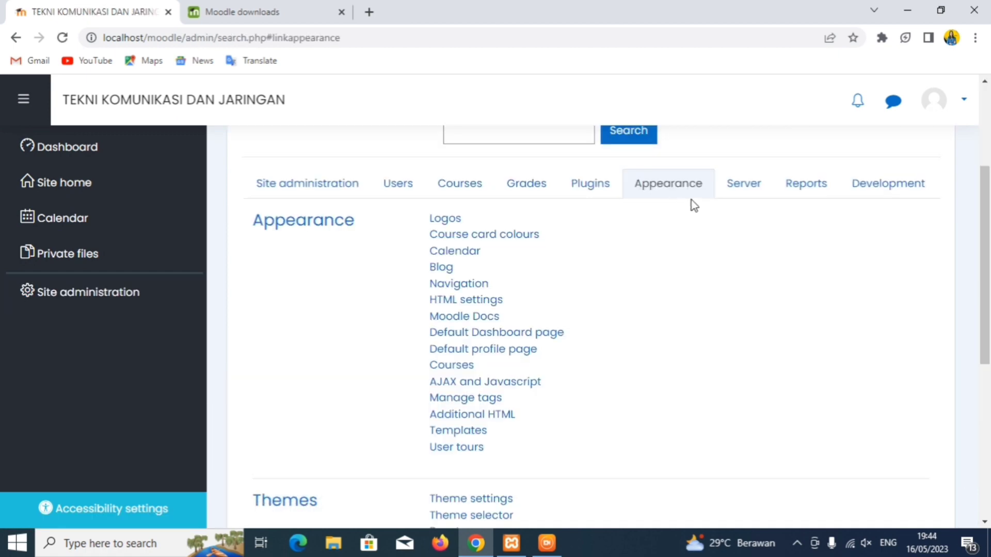
# - Upload logo smk.png from the computer as the Moove theme's Logo file
pyautogui.moveTo(987, 192); pyautogui.dragTo(986, 274)
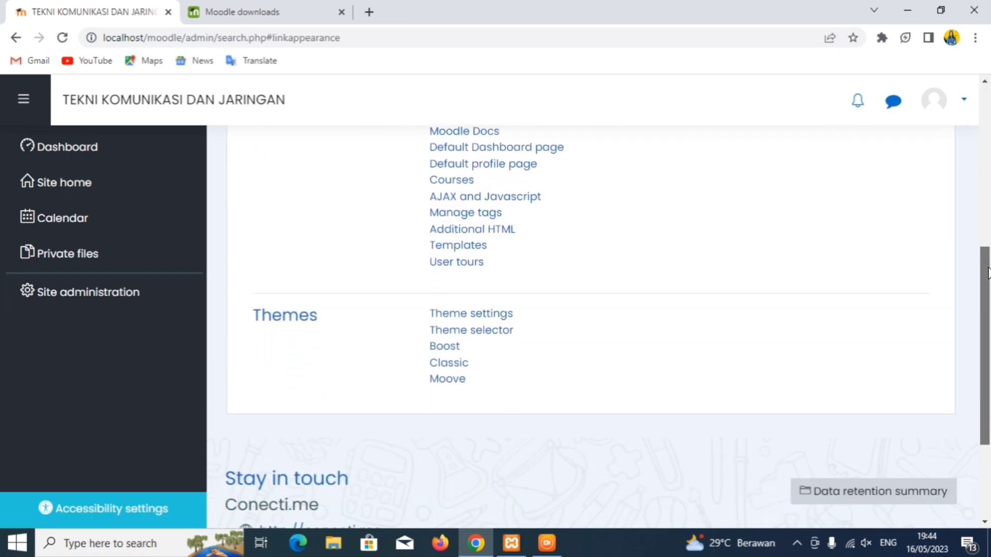
pyautogui.click(441, 380)
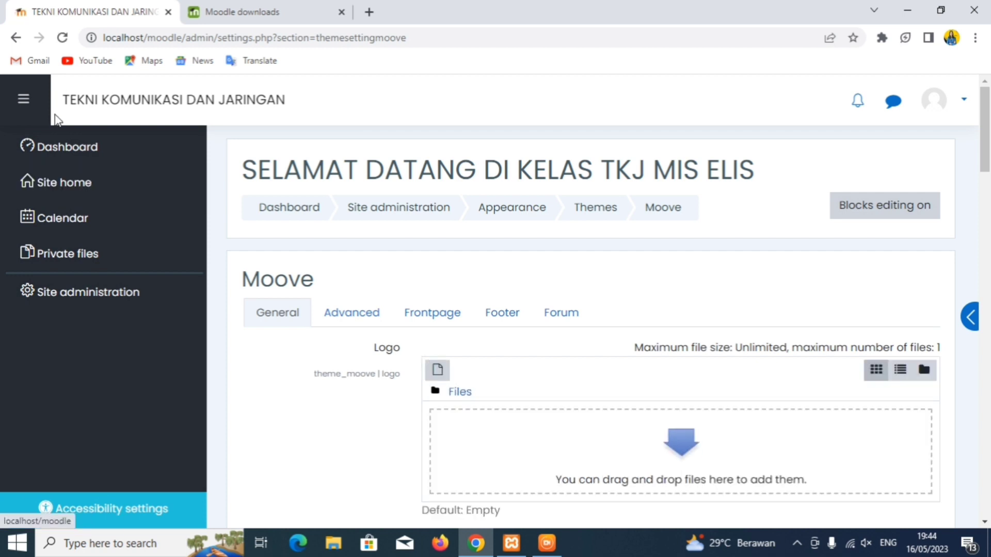
pyautogui.click(436, 371)
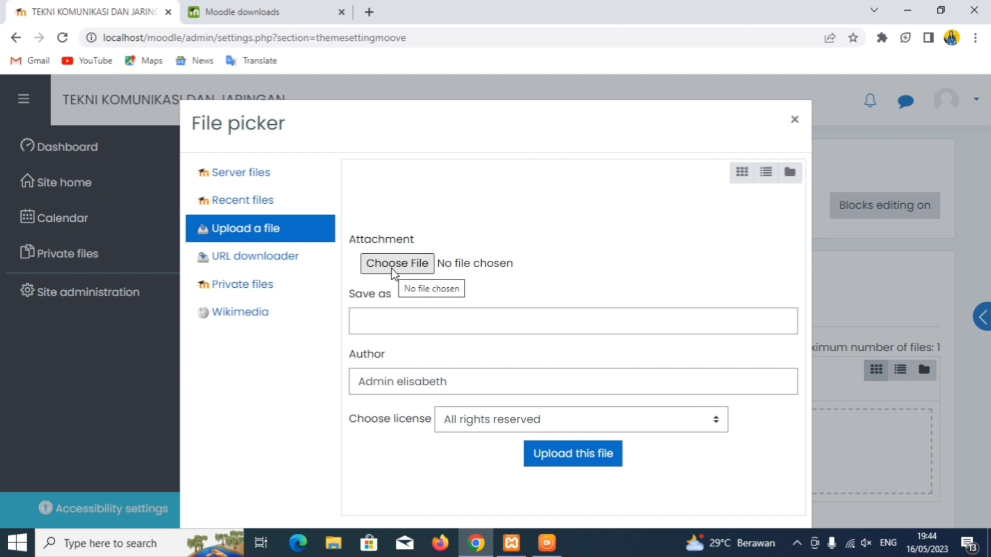
pyautogui.click(392, 268)
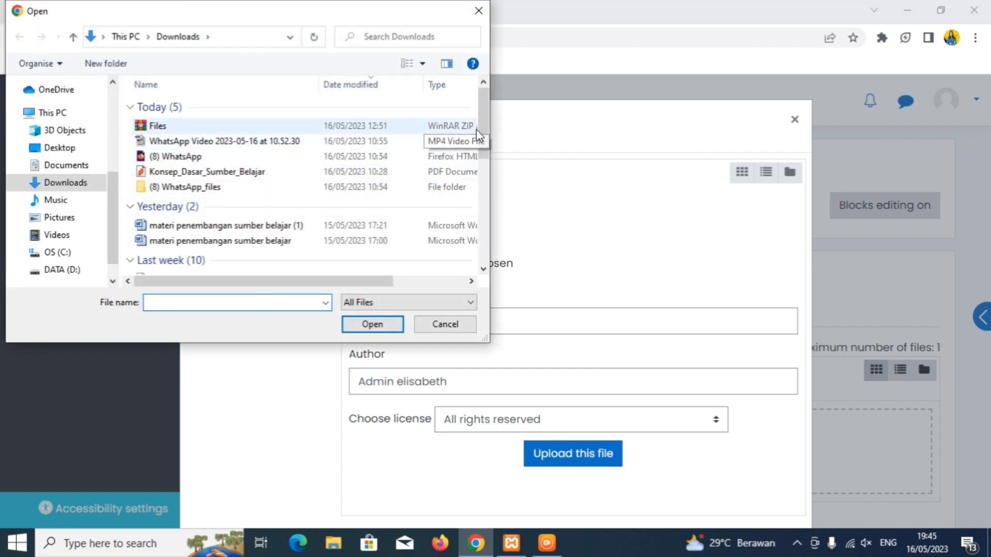
pyautogui.moveTo(479, 119); pyautogui.dragTo(478, 142)
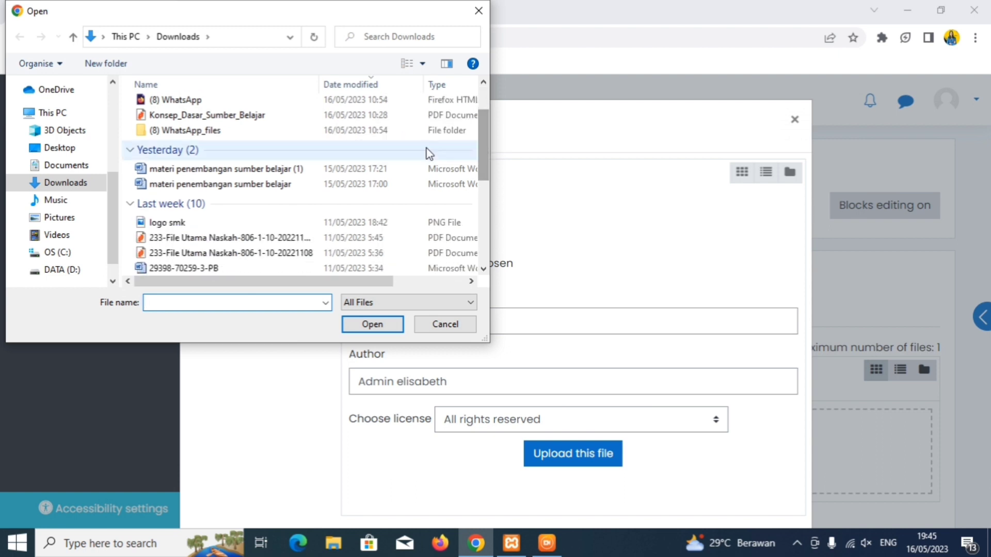
pyautogui.doubleClick(300, 222)
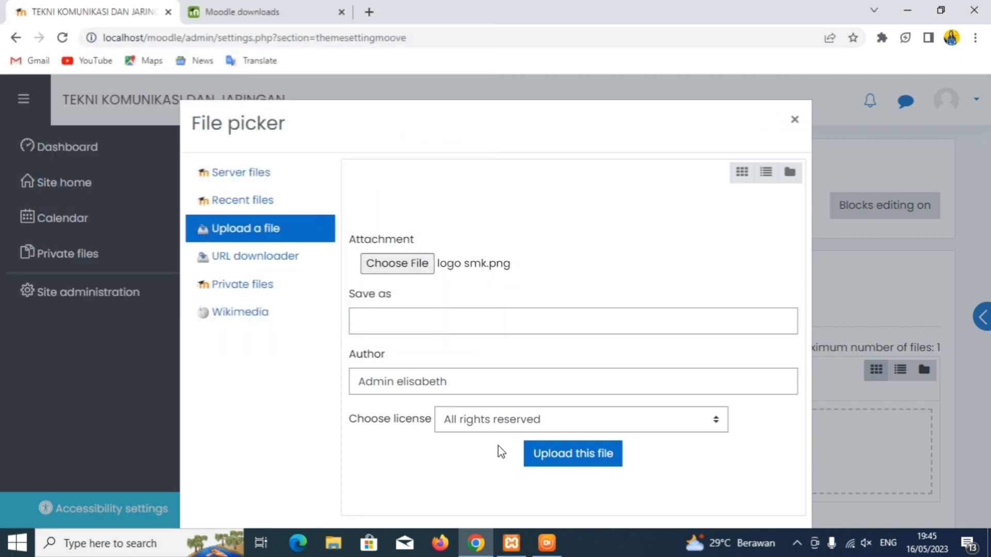
pyautogui.click(540, 462)
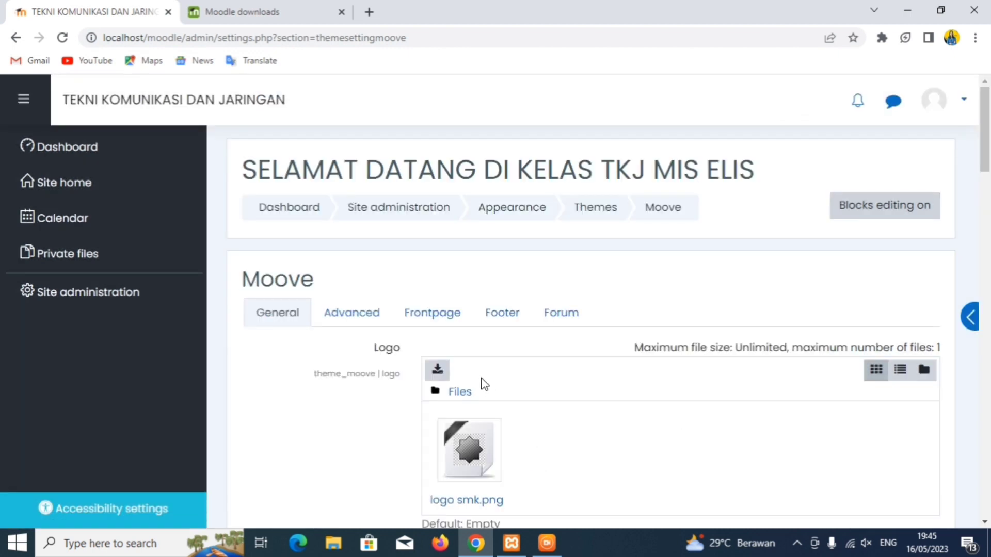
pyautogui.moveTo(988, 125); pyautogui.dragTo(942, 457)
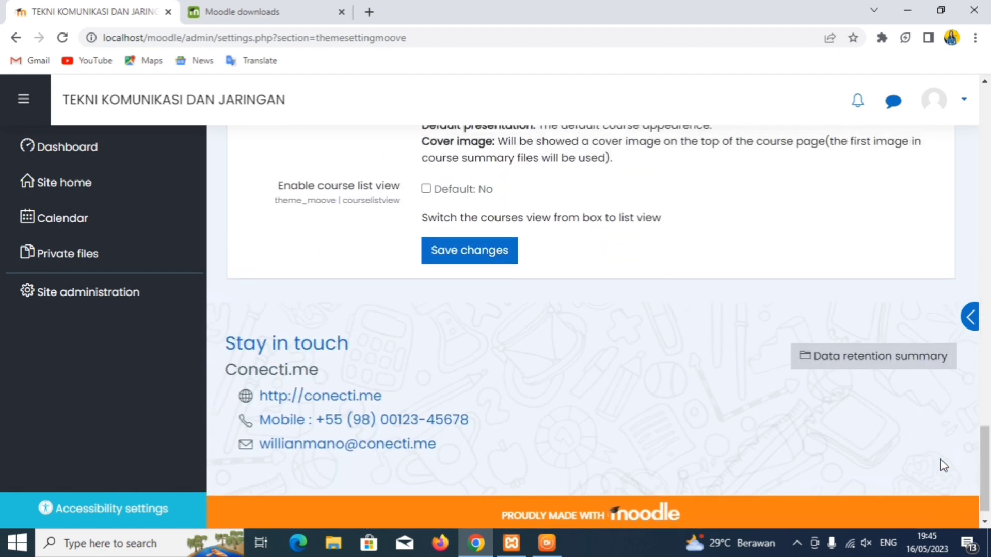
# - Save the Moove theme settings so logo smk.png shows in the site header
pyautogui.click(444, 262)
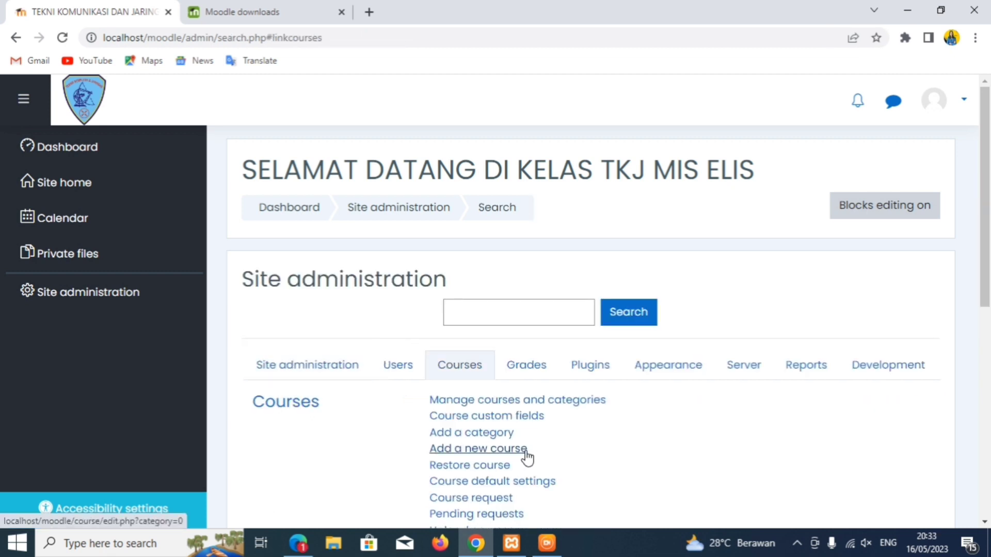
# - Add a new category under Top named TEKNI KOMUNIKASI DAN JARINGAN from course management
pyautogui.click(541, 411)
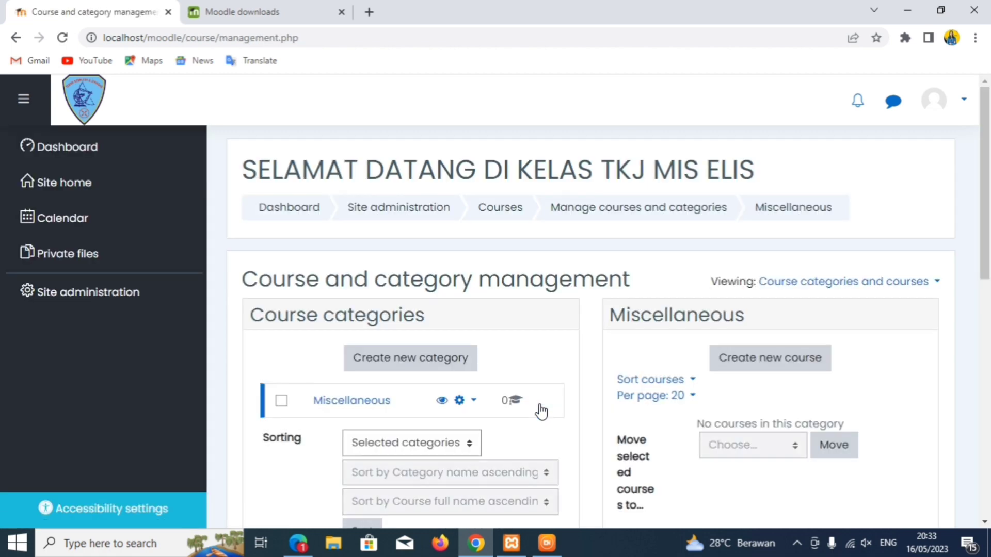
pyautogui.click(409, 367)
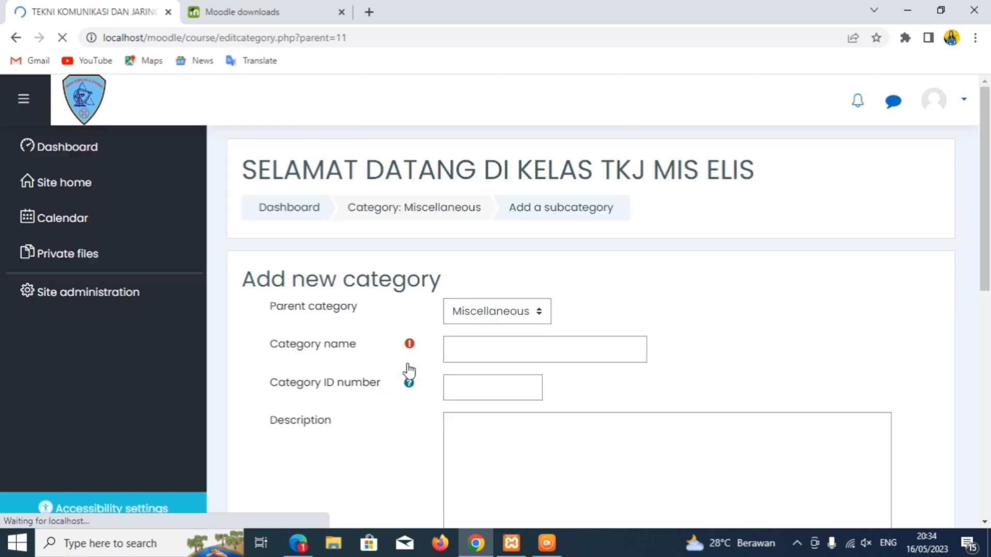
pyautogui.click(539, 318)
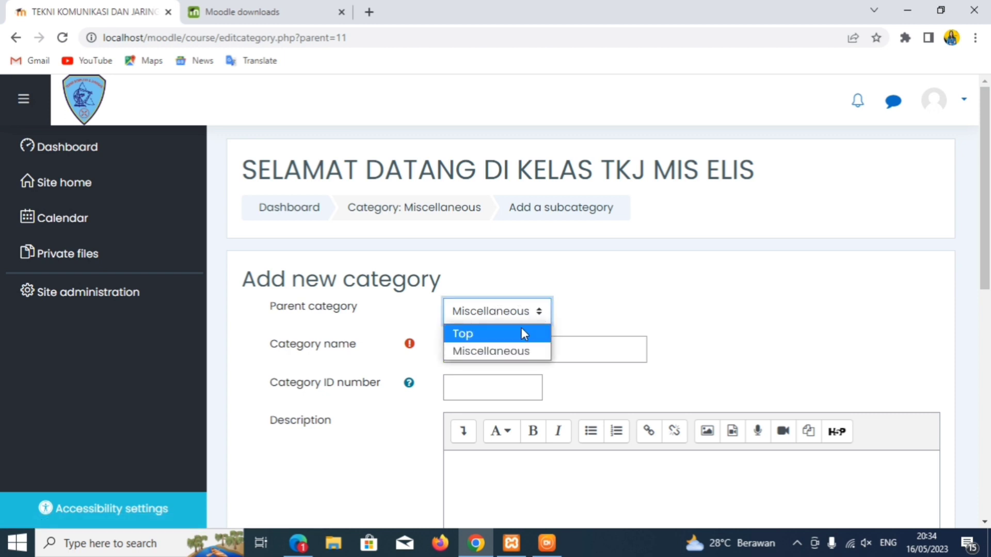
pyautogui.click(524, 335)
pyautogui.click(502, 347)
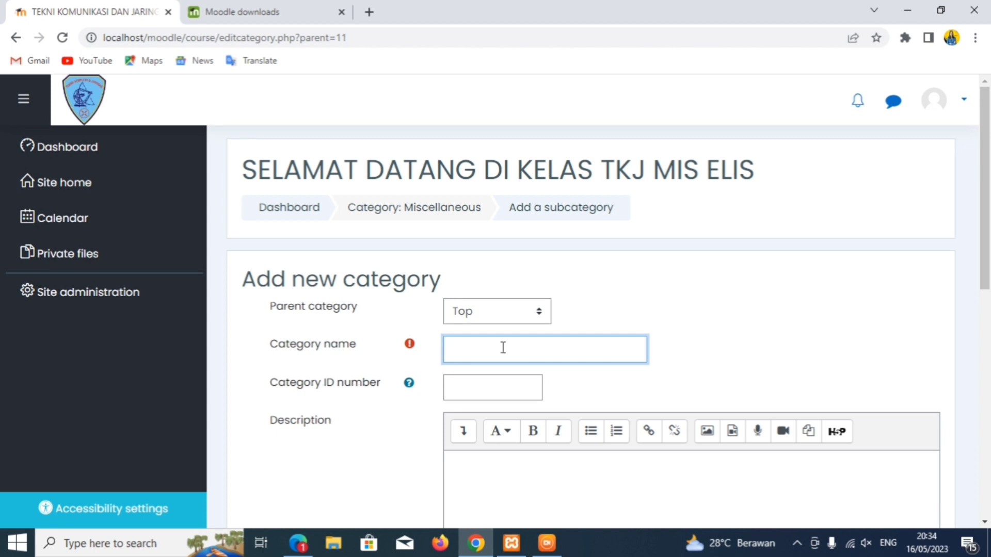
pyautogui.write('TEKNIK')
pyautogui.press('BackSpace')
pyautogui.write('KOMUNIKASI DAN JARINGAN')
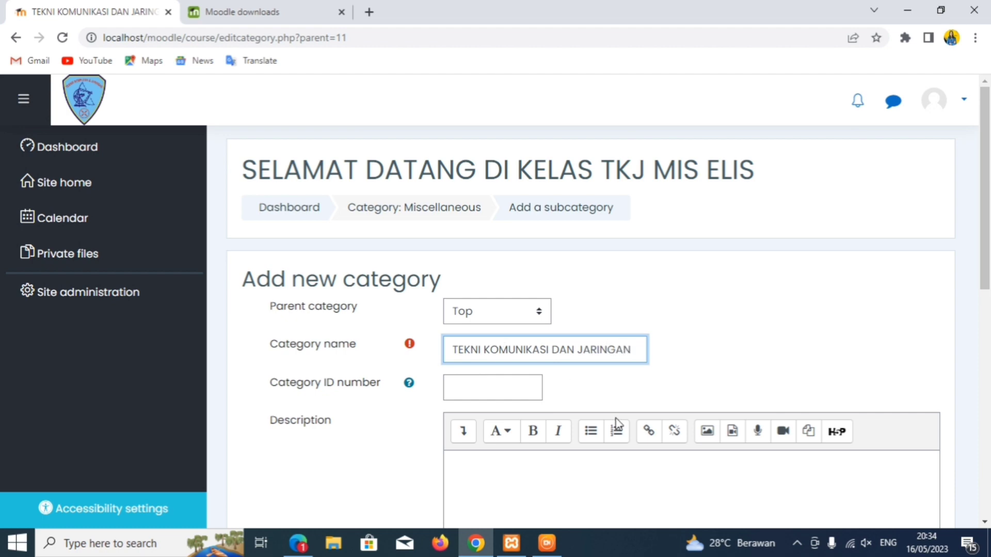
pyautogui.scroll(-1, 955, 298)
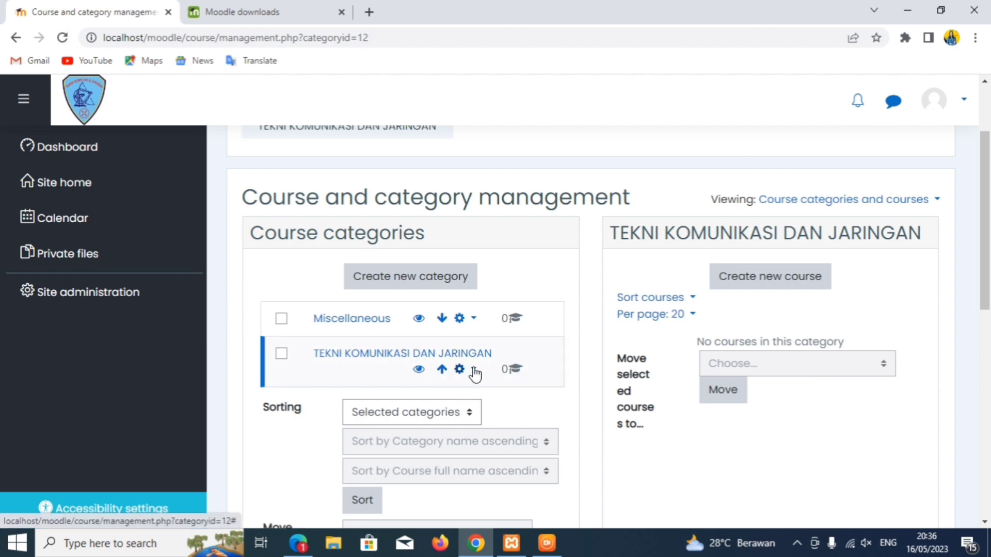
# - Create course KOMPUTER DAN JARINGAN DASAR, short name TKJ X, in the new category and save
pyautogui.click(790, 283)
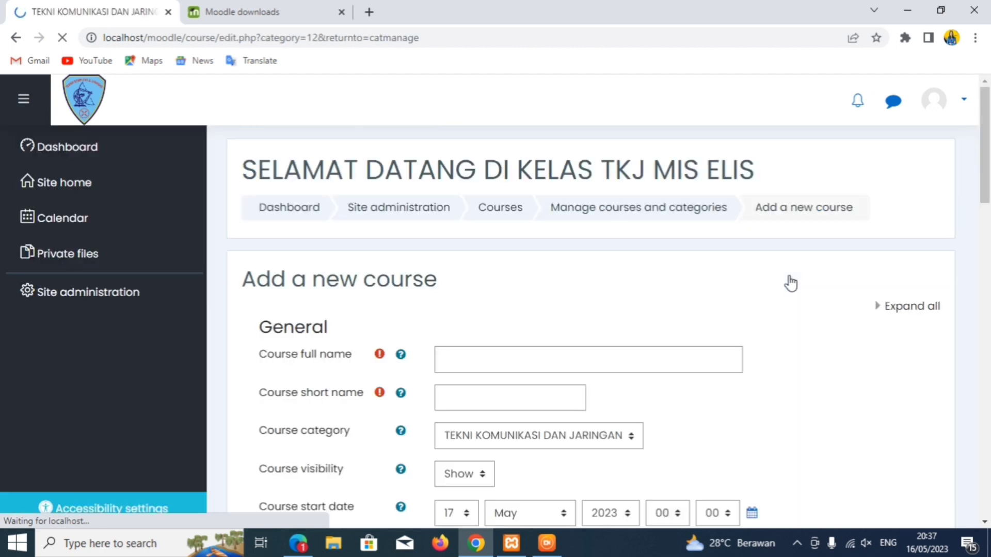
pyautogui.click(444, 359)
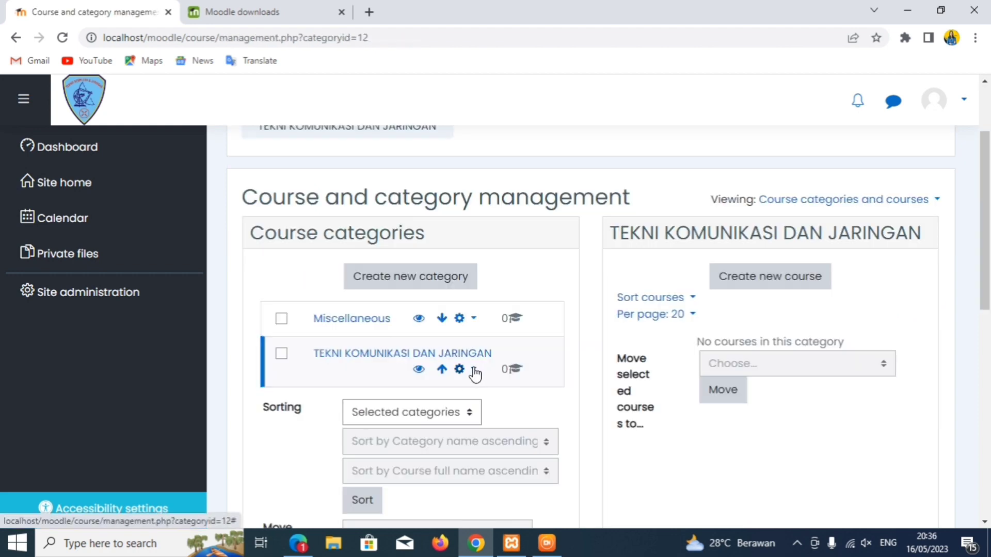
pyautogui.click(789, 282)
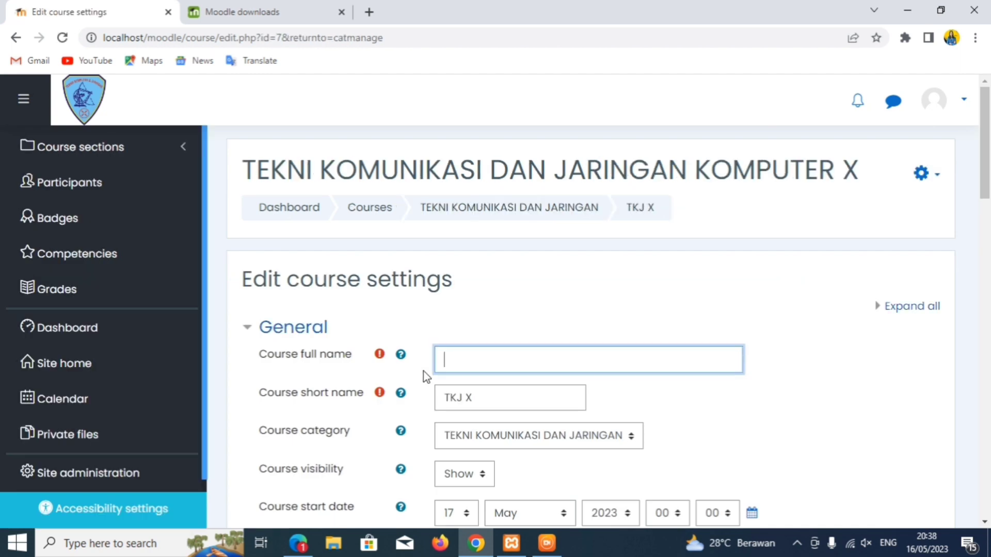
pyautogui.write('KOMPUTER DA')
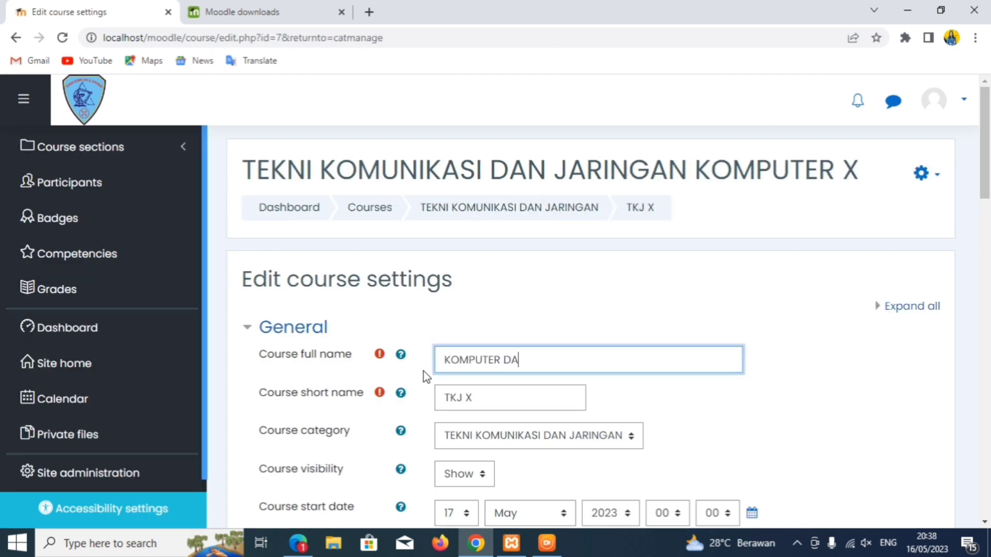
pyautogui.write('N JARINGAN DASAR')
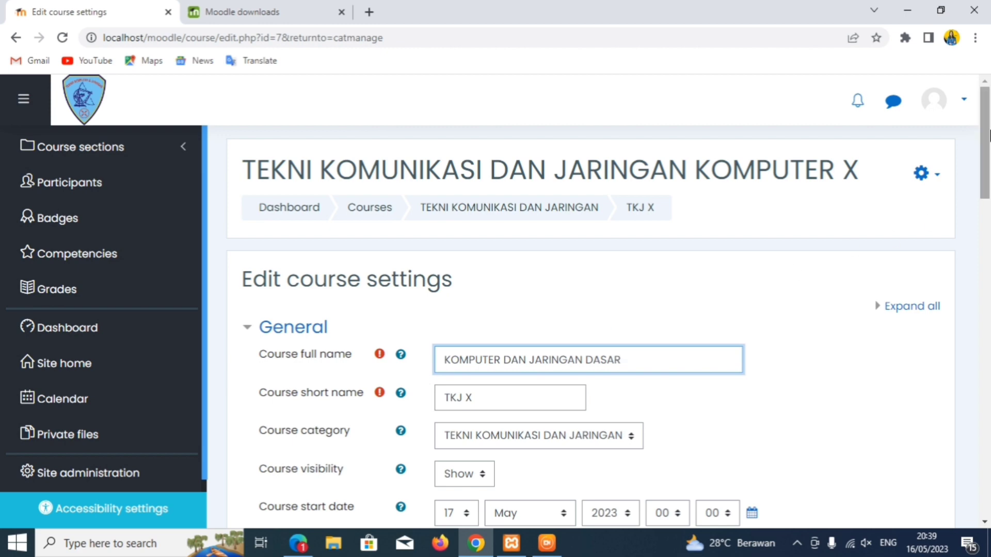
pyautogui.moveTo(986, 122); pyautogui.dragTo(942, 336)
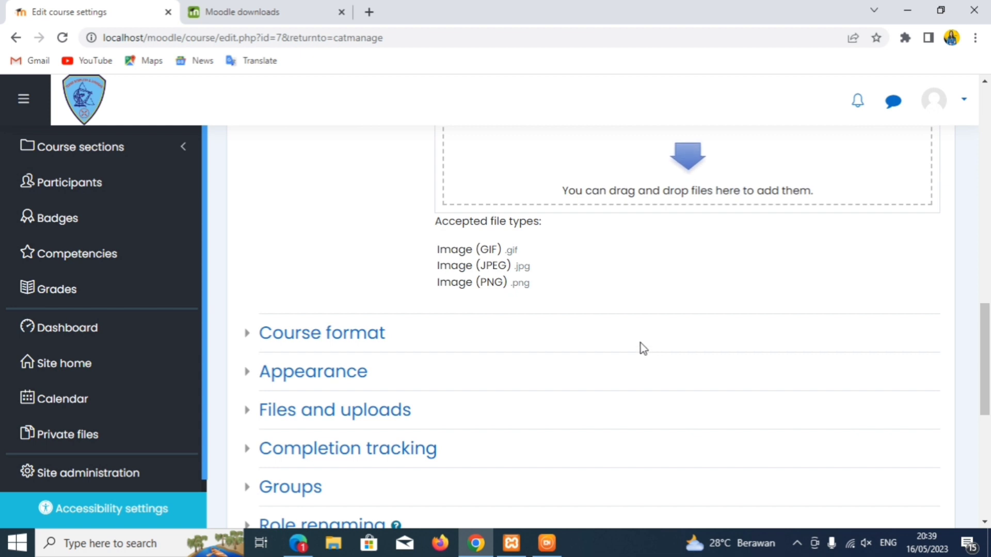
pyautogui.click(251, 339)
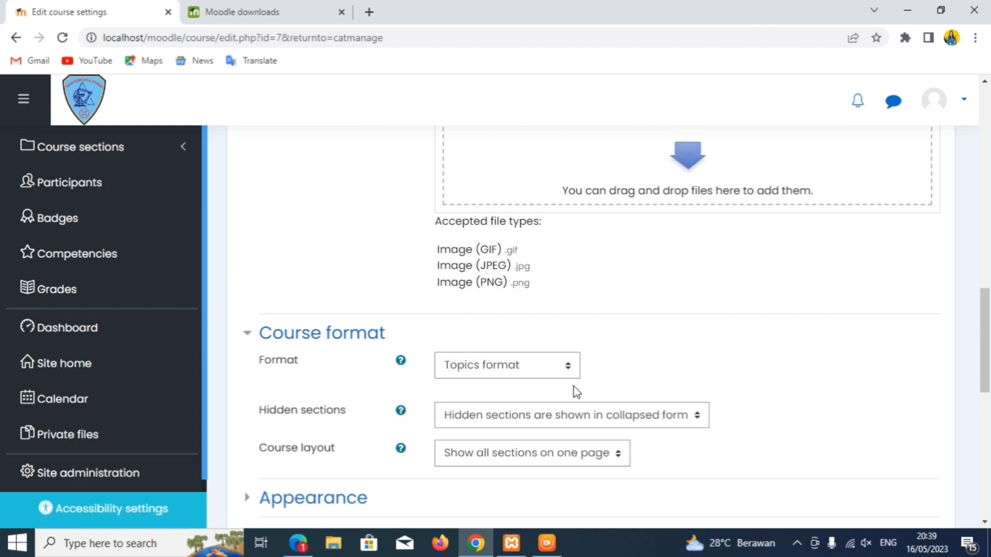
pyautogui.scroll(-3, 984, 294)
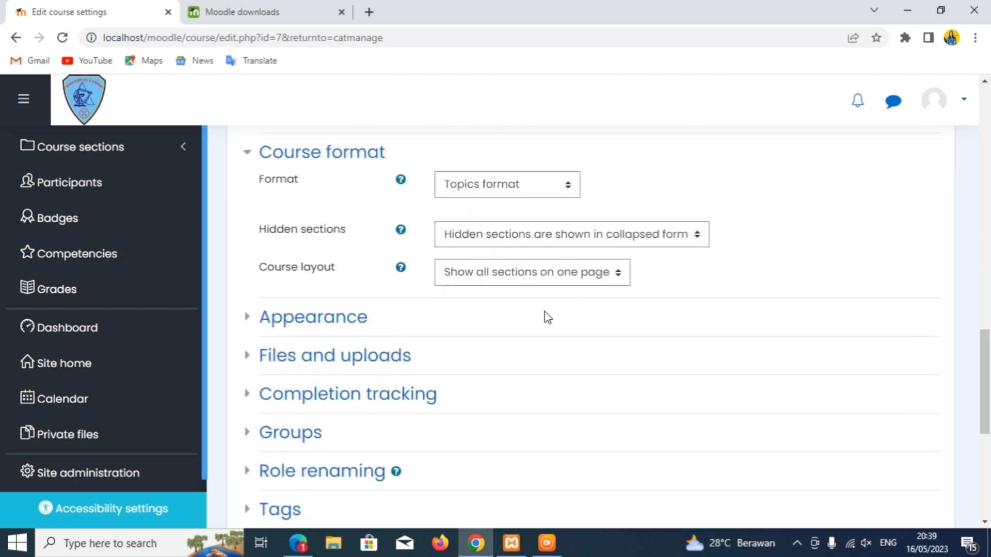
pyautogui.click(250, 320)
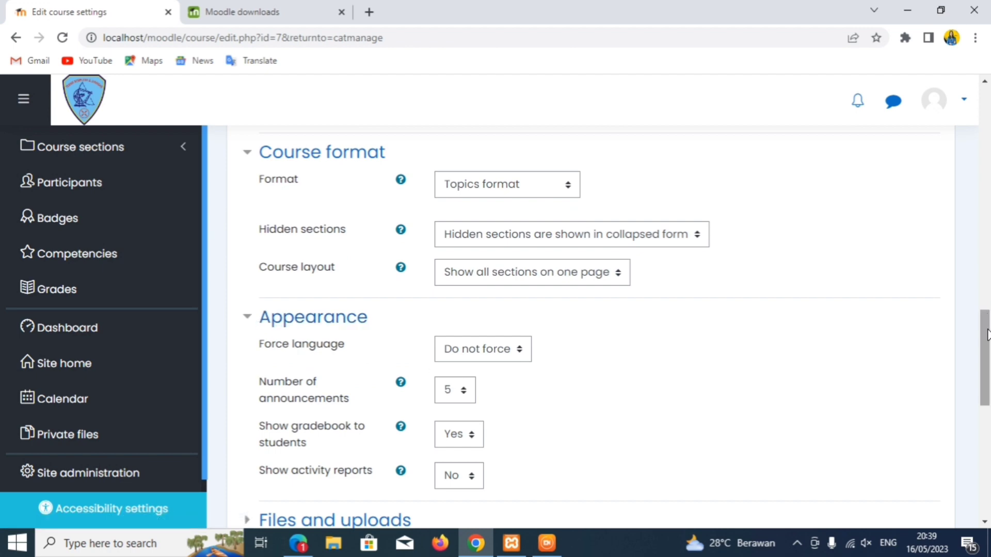
pyautogui.scroll(-10, 989, 275)
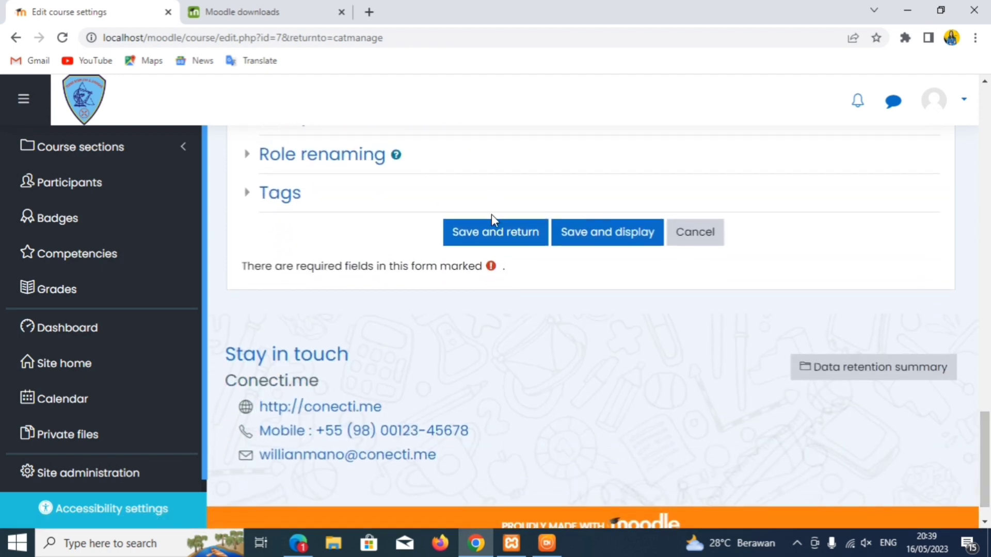
pyautogui.click(494, 234)
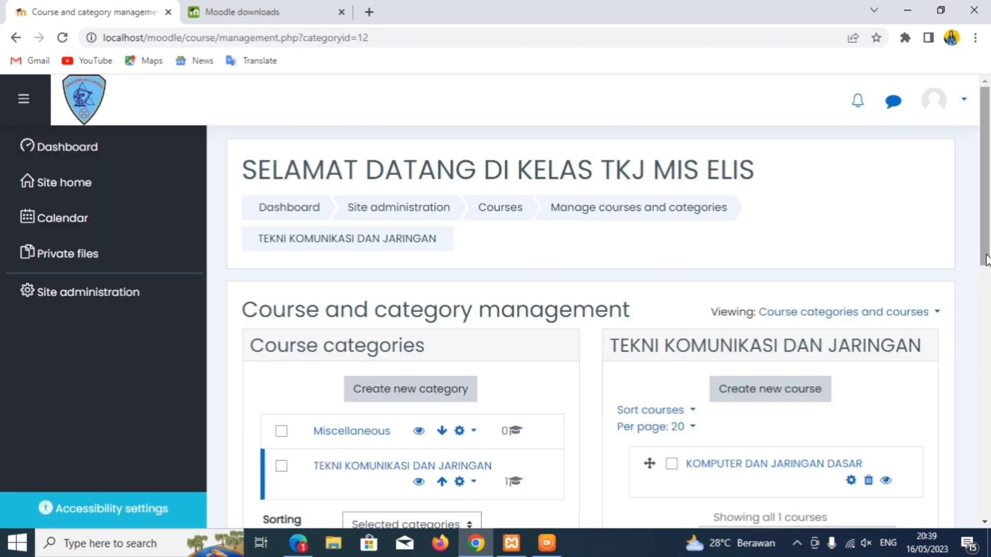
# - Start a second course with the full name DESAIN GRAFIS KELAS X
pyautogui.scroll(-1, 985, 258)
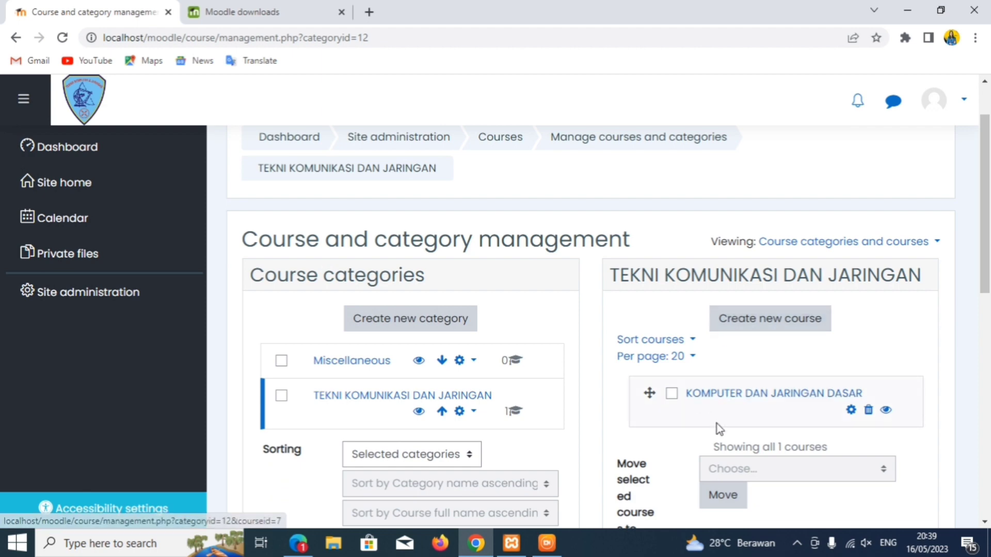
pyautogui.click(771, 327)
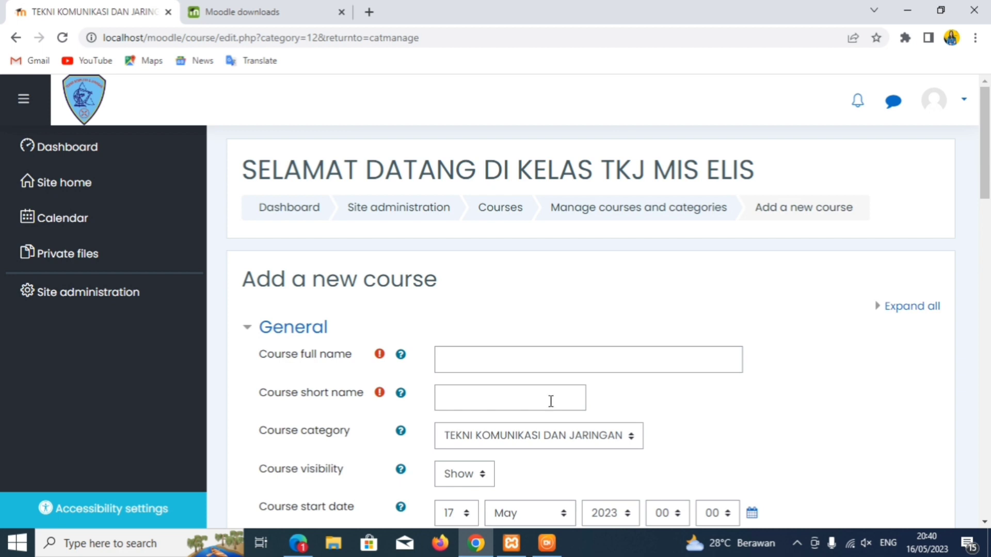
pyautogui.click(451, 368)
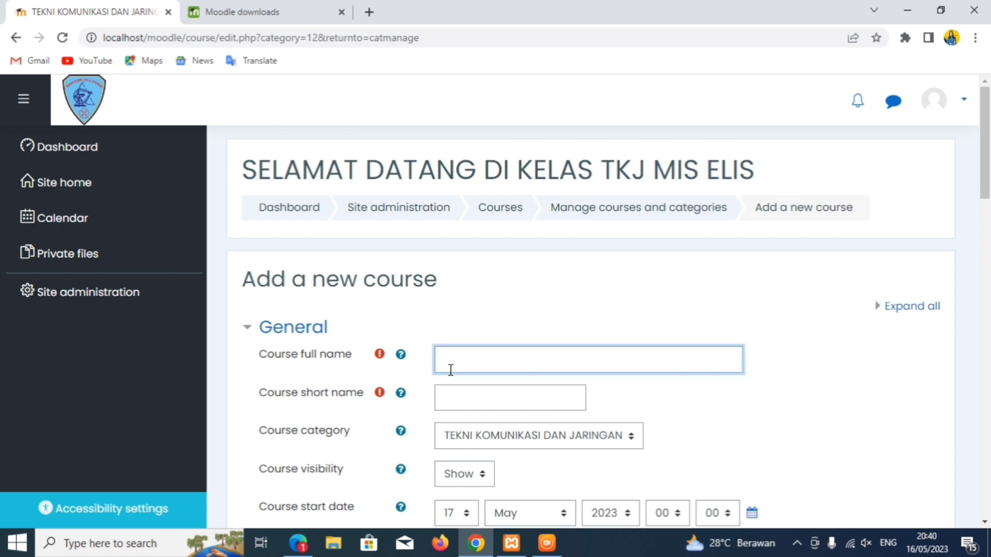
pyautogui.write('DEDAI GRAFIS KELAS X')
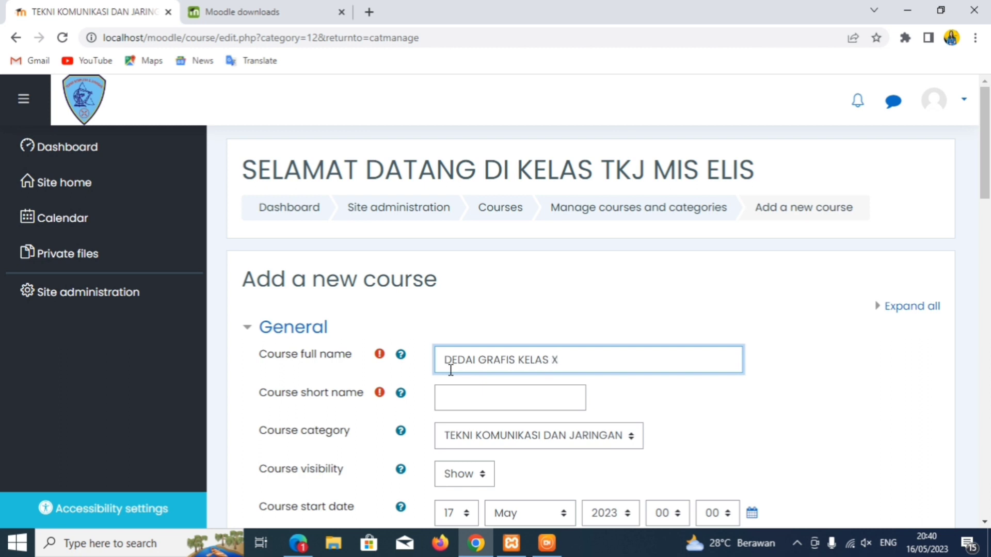
pyautogui.click(454, 399)
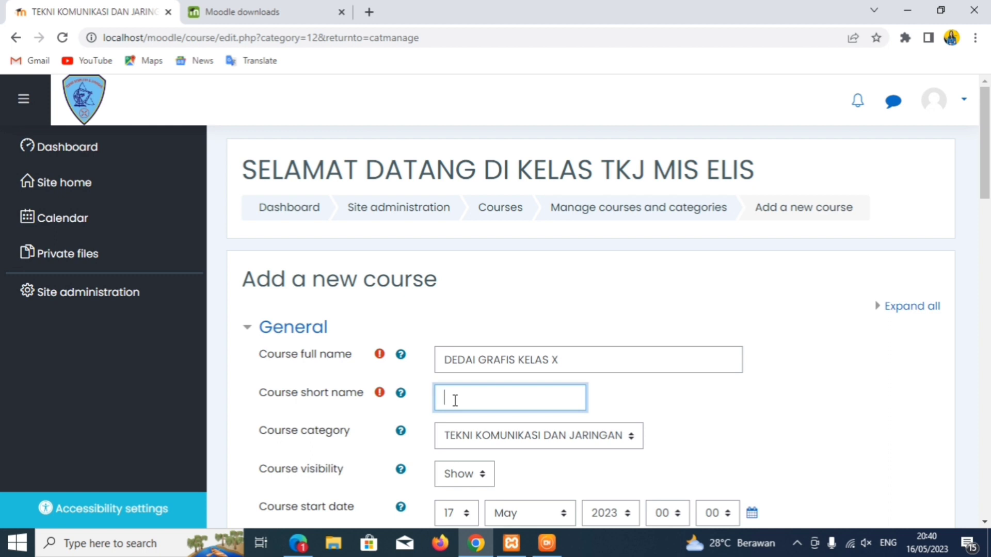
pyautogui.click(475, 360)
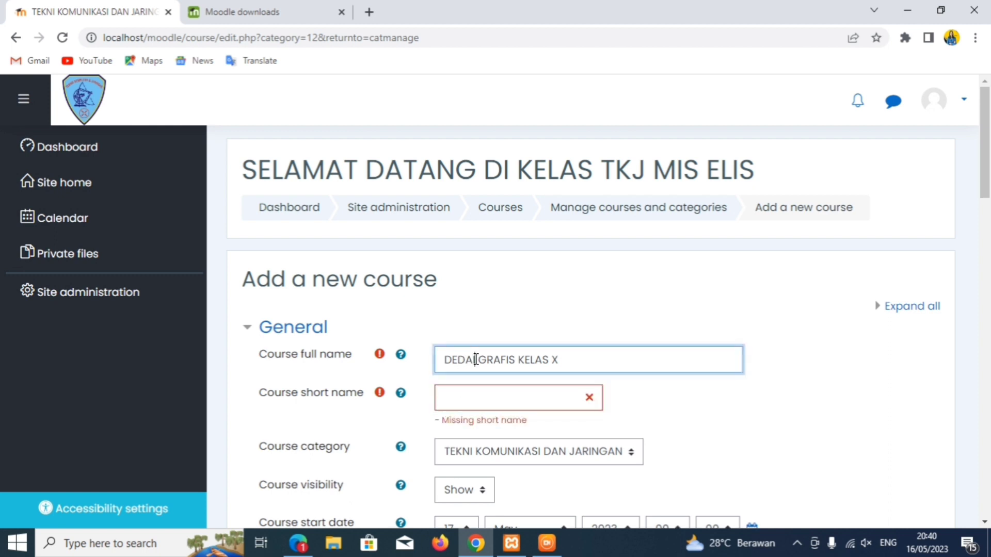
pyautogui.press('BackSpace')
pyautogui.press('BackSpace')
pyautogui.press('BackSpace')
pyautogui.write('SAIN')
# - Copy the full name into Course short name and save the course
pyautogui.click(469, 395)
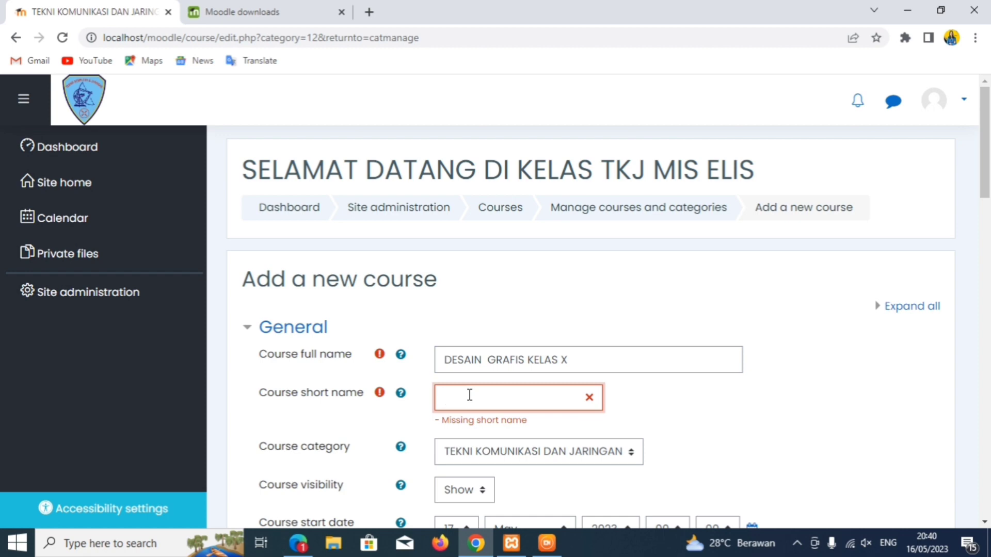
pyautogui.write('DASIN')
pyautogui.press('BackSpace')
pyautogui.press('BackSpace')
pyautogui.press('BackSpace')
pyautogui.press('BackSpace')
pyautogui.press('BackSpace')
pyautogui.write('DGS X')
pyautogui.hotkey('ctrl', 'a')
pyautogui.press('BackSpace')
pyautogui.moveTo(568, 360); pyautogui.dragTo(438, 365)
pyautogui.hotkey('ctrl', 'c')
pyautogui.click(444, 398)
pyautogui.hotkey('ctrl', 'v')
pyautogui.scroll(-20, 491, 267)
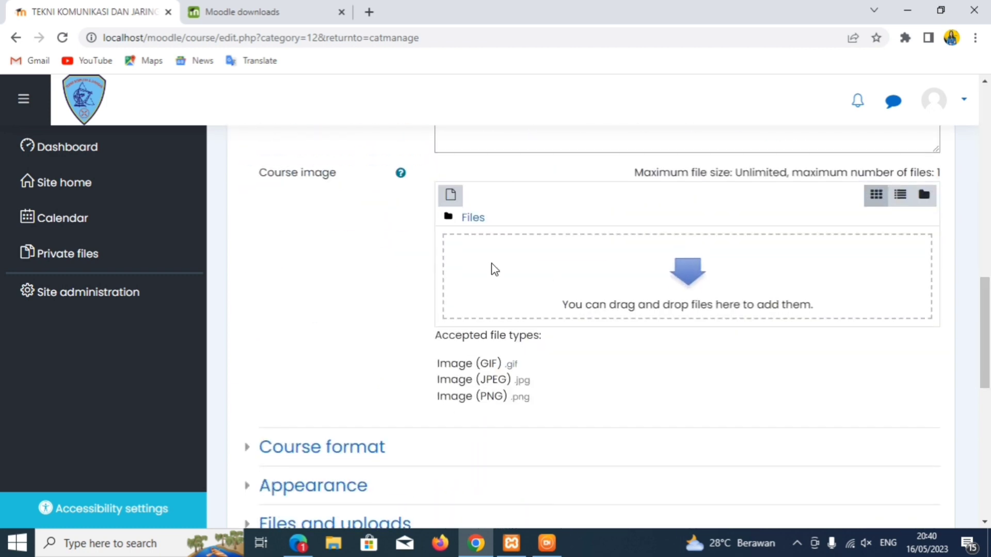
pyautogui.click(494, 433)
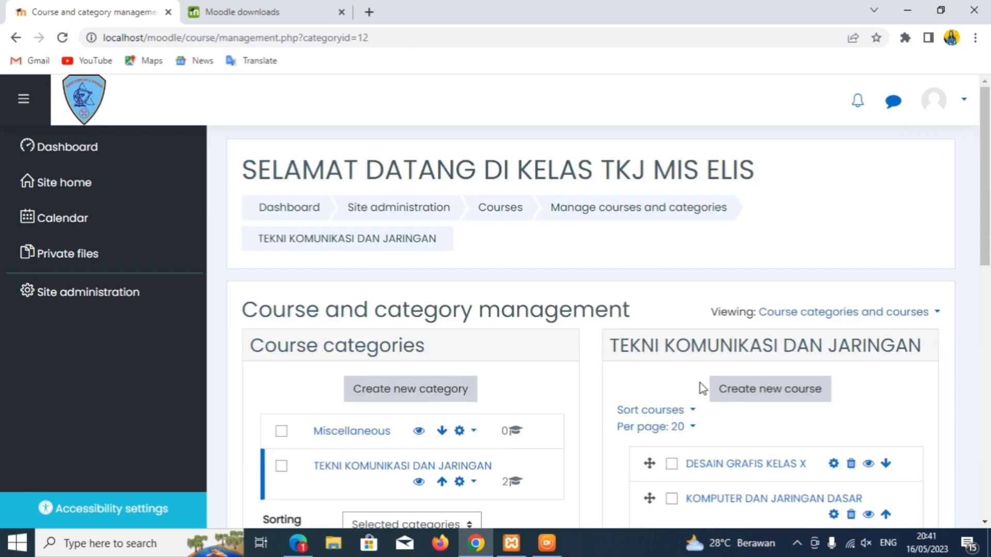
# - Confirm both courses appear under Available courses on the site home, then return to Site administration
pyautogui.scroll(-8, 698, 387)
pyautogui.scroll(4, 967, 268)
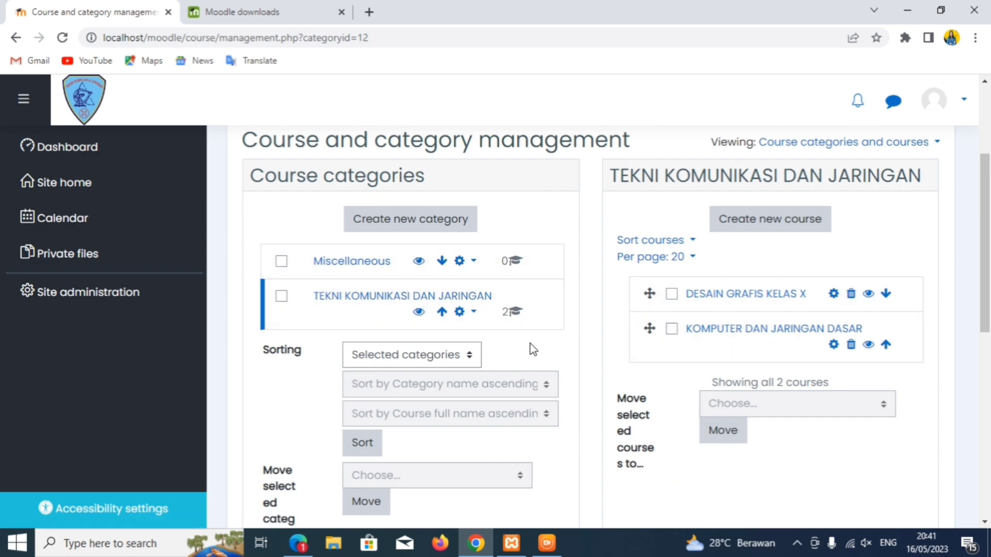
pyautogui.scroll(-4, 530, 347)
pyautogui.click(674, 472)
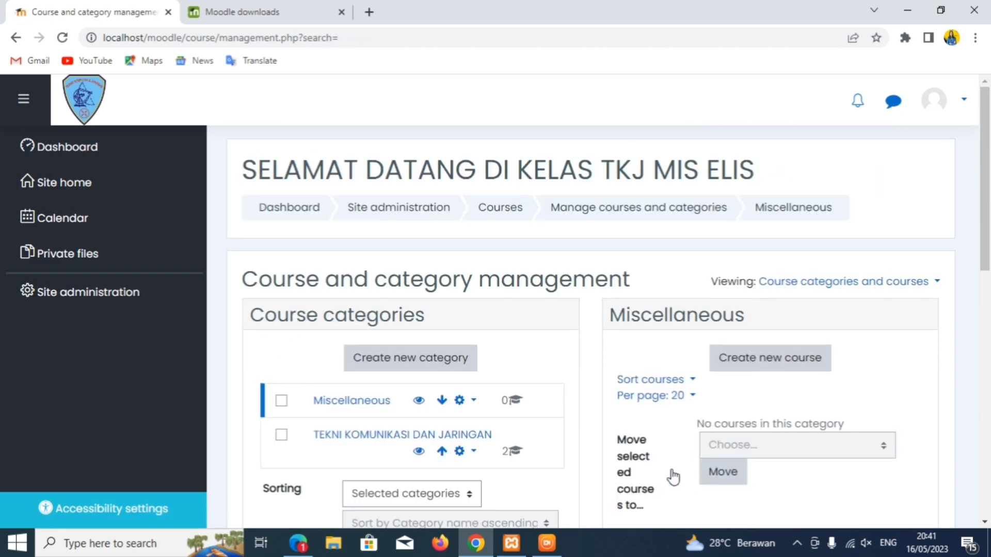
pyautogui.click(111, 189)
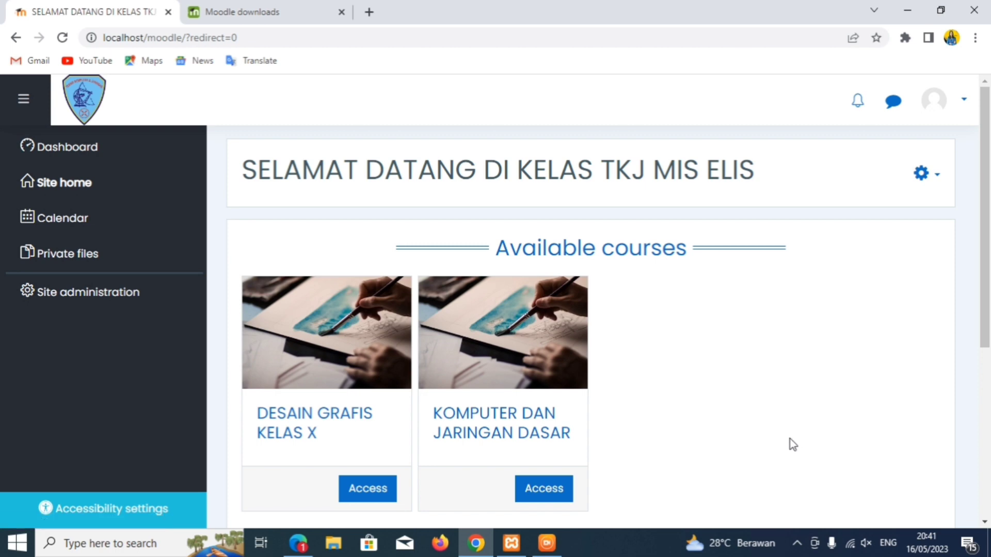
pyautogui.moveTo(989, 243); pyautogui.dragTo(960, 205)
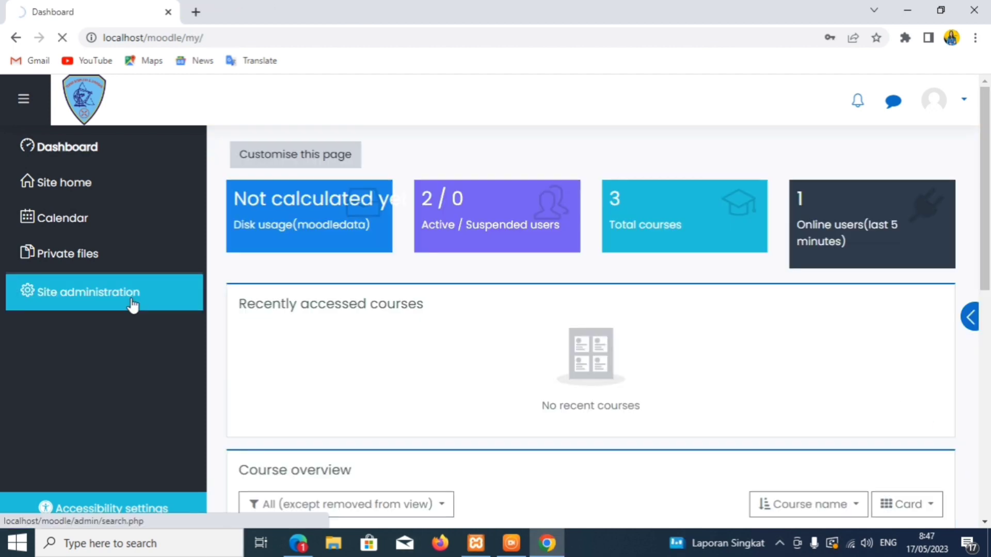
pyautogui.click(133, 306)
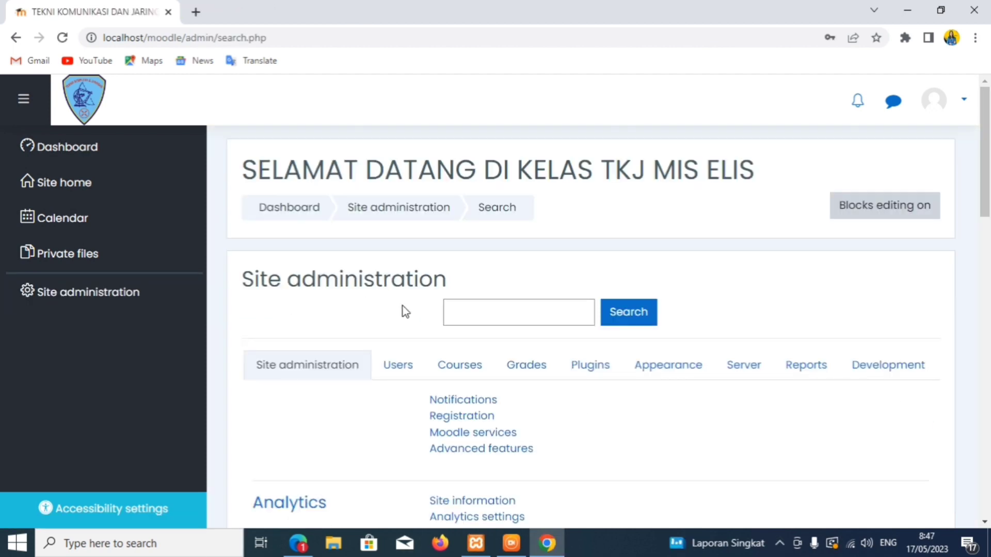
# - Open Add a new user, enter the new user's username, and start on the password
pyautogui.click(406, 369)
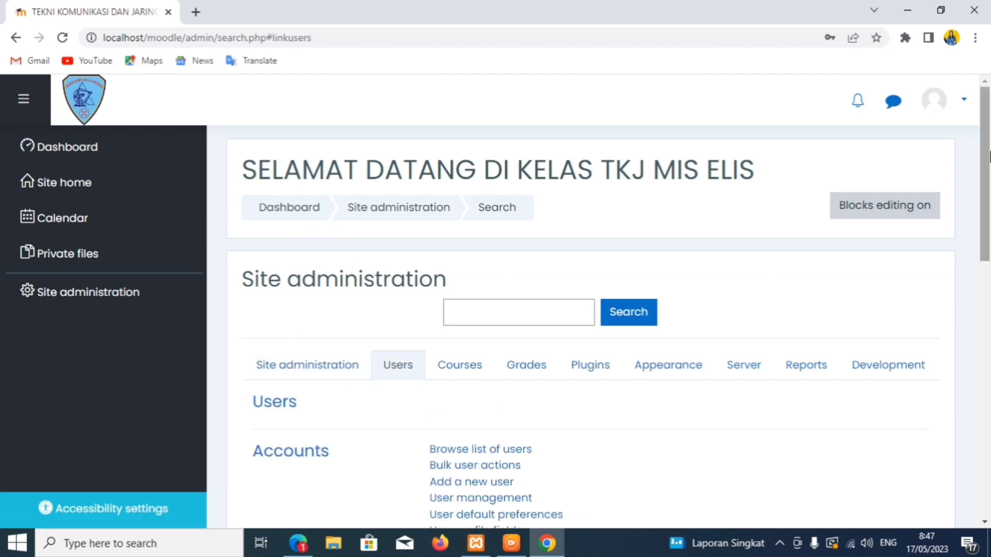
pyautogui.moveTo(988, 167); pyautogui.dragTo(963, 243)
pyautogui.click(456, 244)
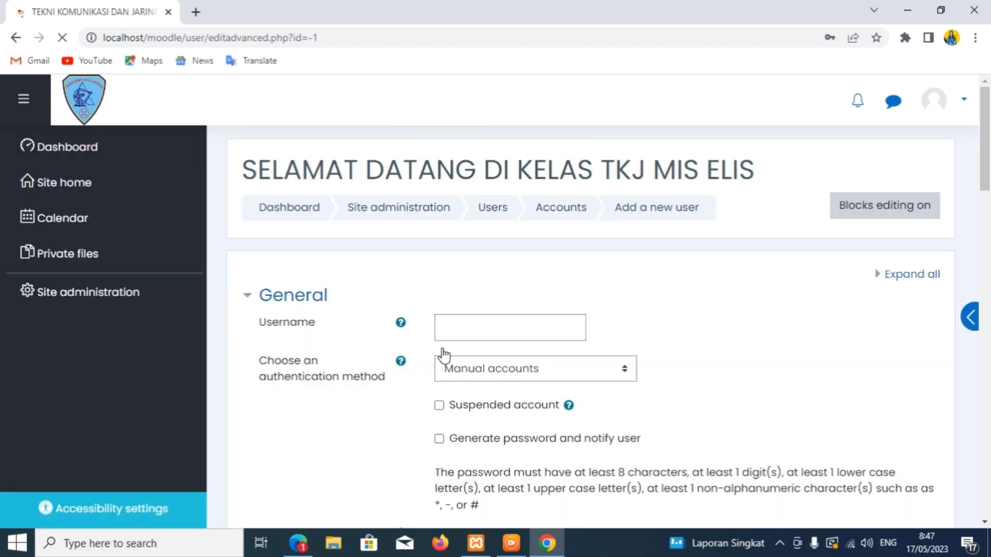
pyautogui.click(442, 329)
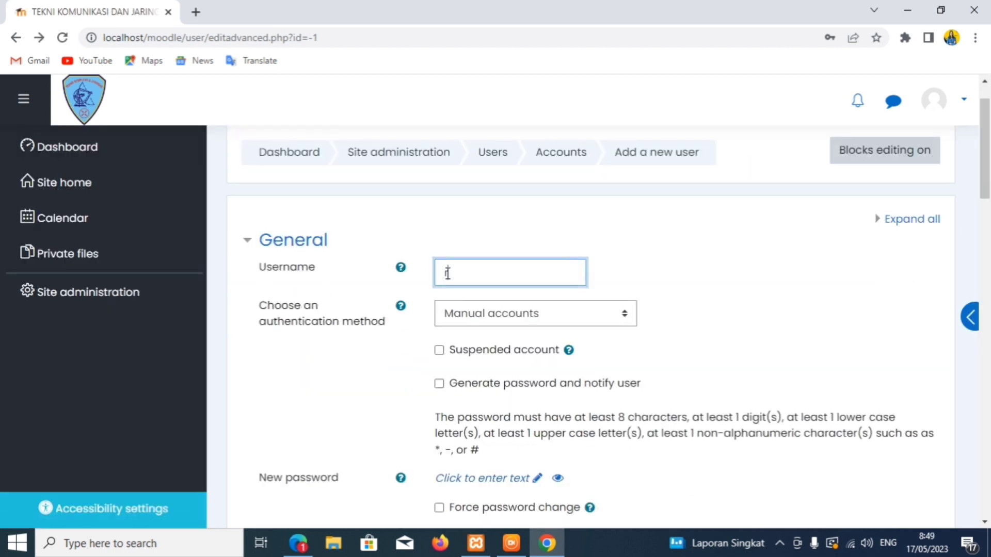
pyautogui.write('riski')
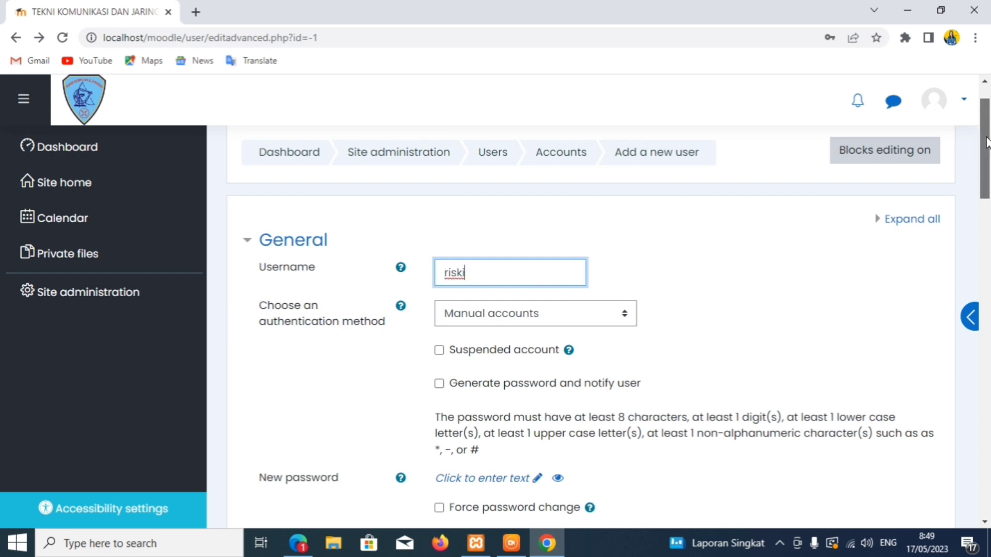
pyautogui.moveTo(985, 140); pyautogui.dragTo(985, 192)
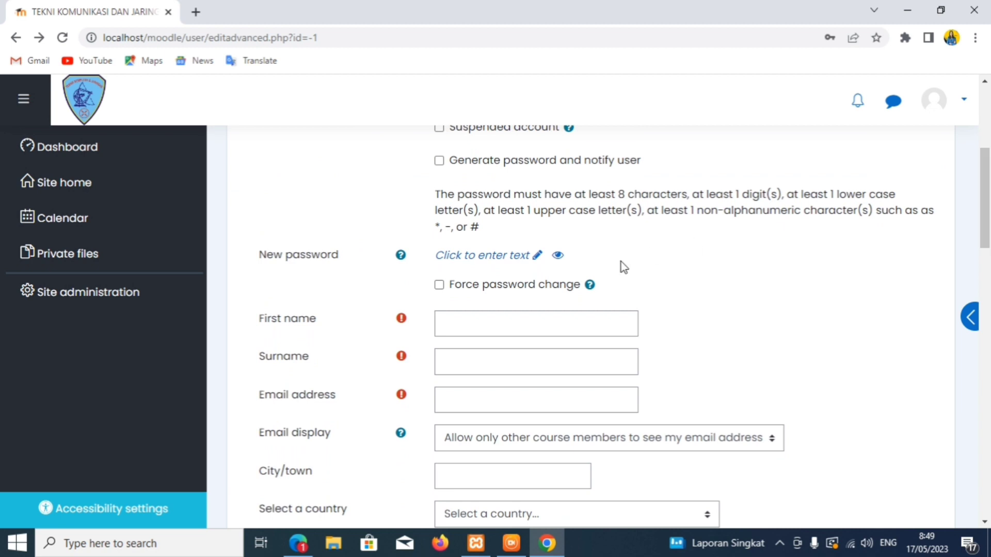
pyautogui.click(460, 332)
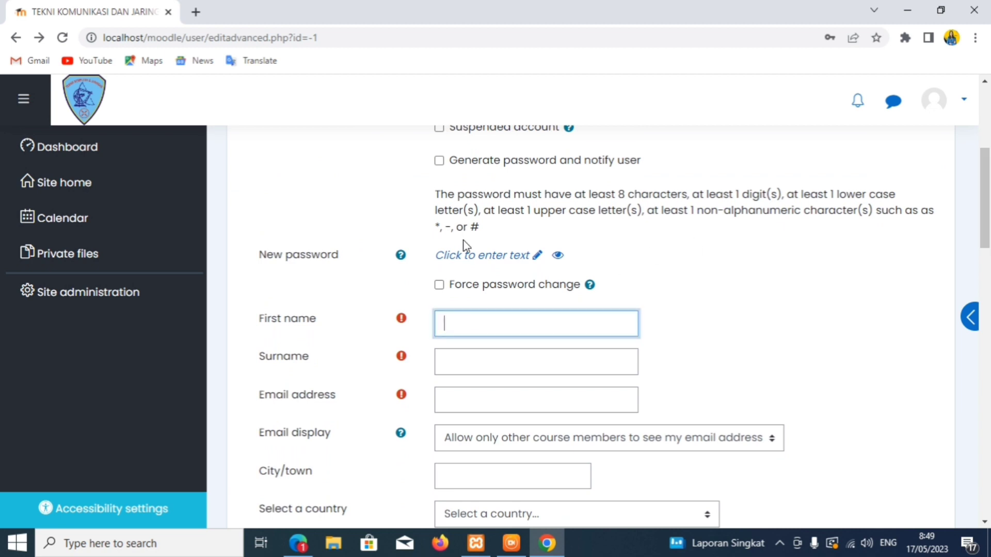
pyautogui.click(464, 257)
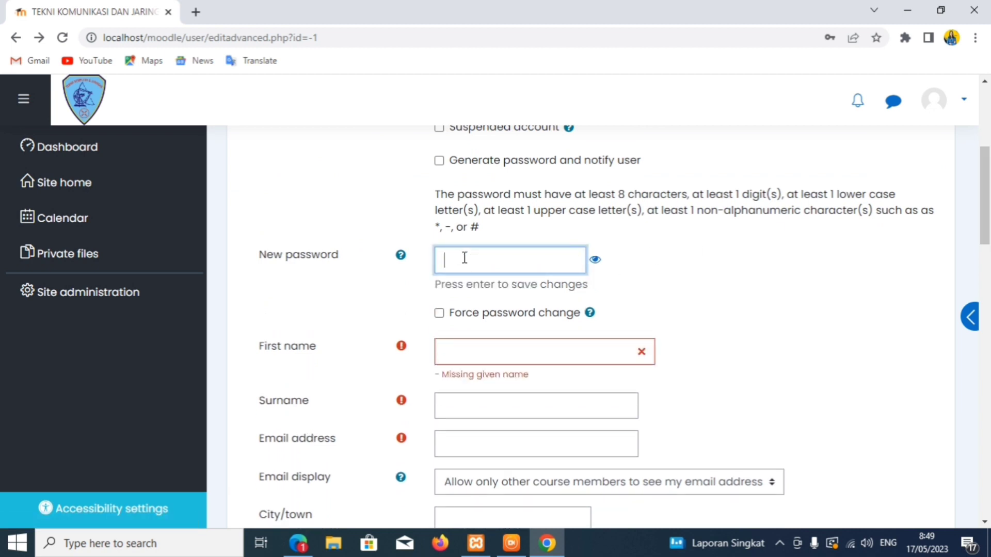
# - Enter an initial password for the new user, checking it in plain text
pyautogui.click(595, 259)
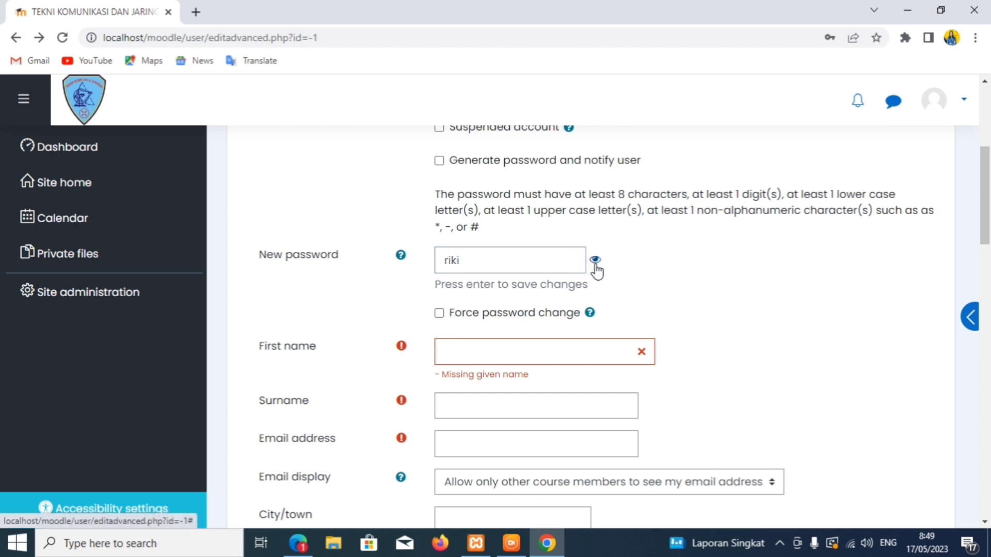
pyautogui.click(476, 265)
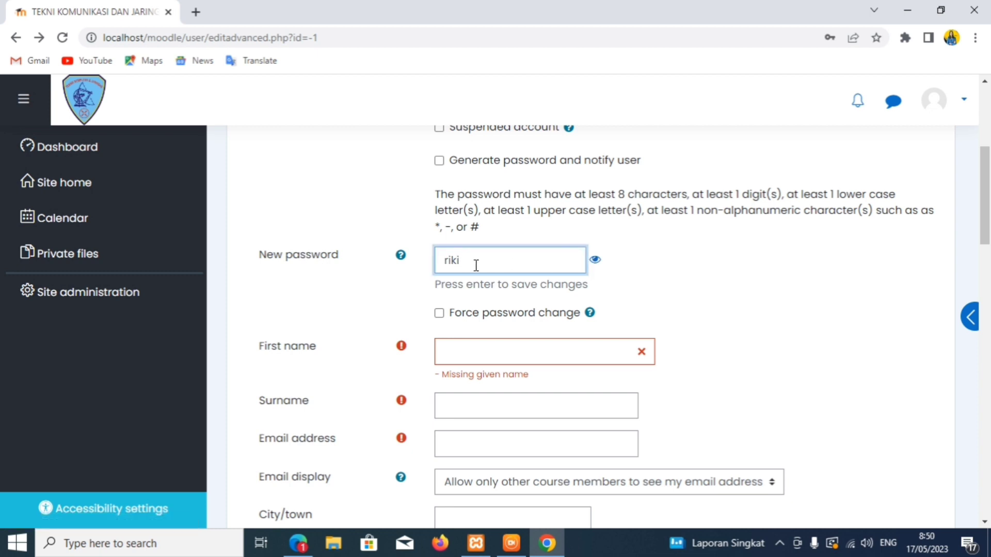
pyautogui.press('Return')
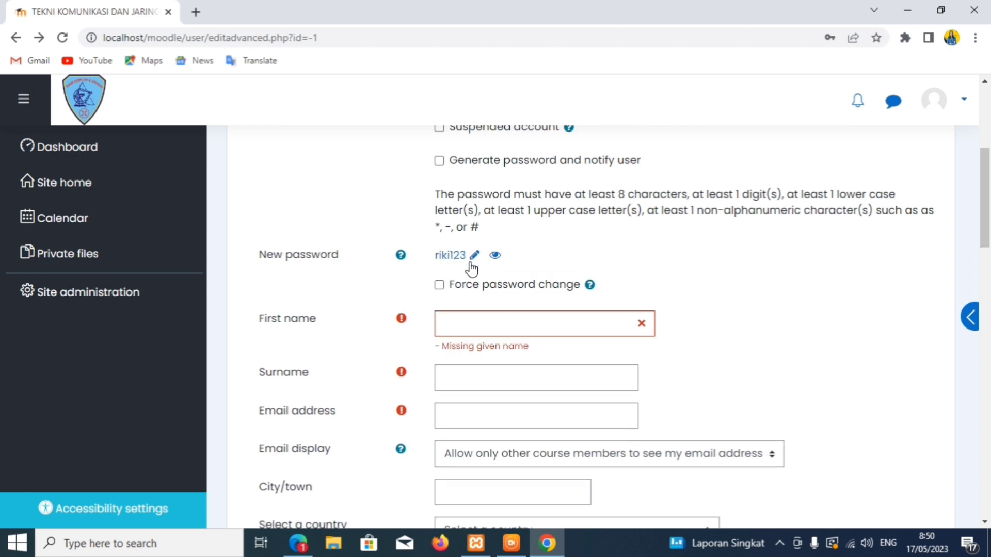
# - Replace it with a stronger password containing upper case, digits and a symbol
pyautogui.click(471, 257)
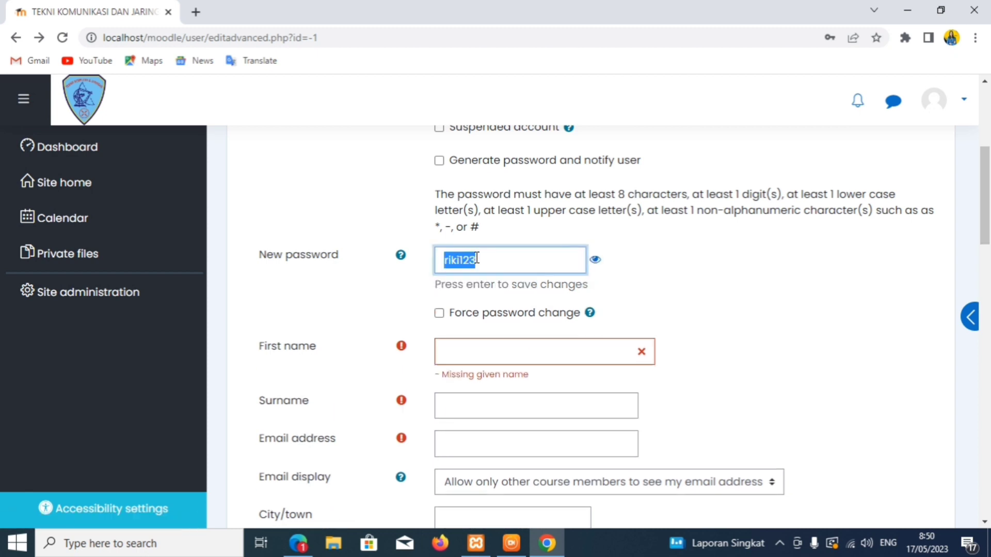
pyautogui.press('BackSpace')
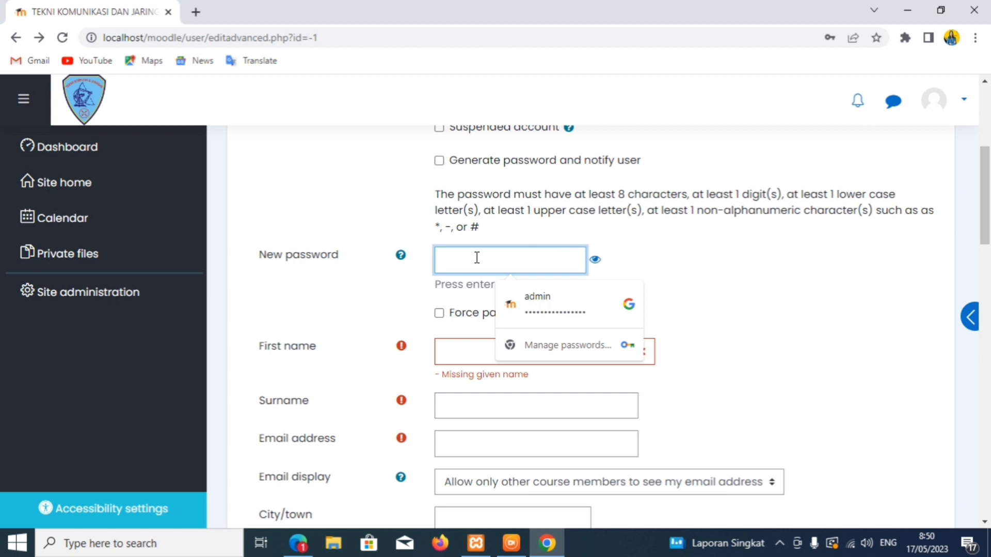
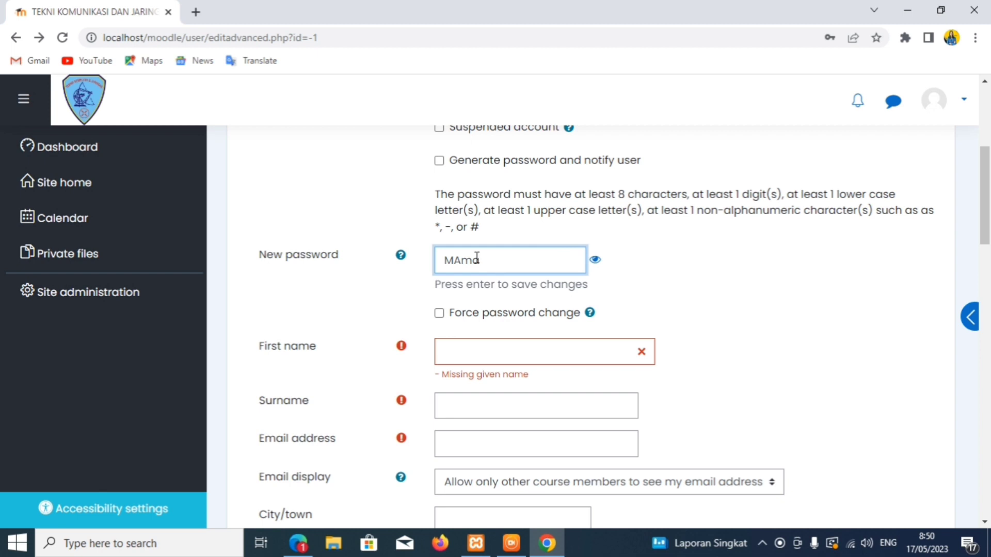
pyautogui.press('Return')
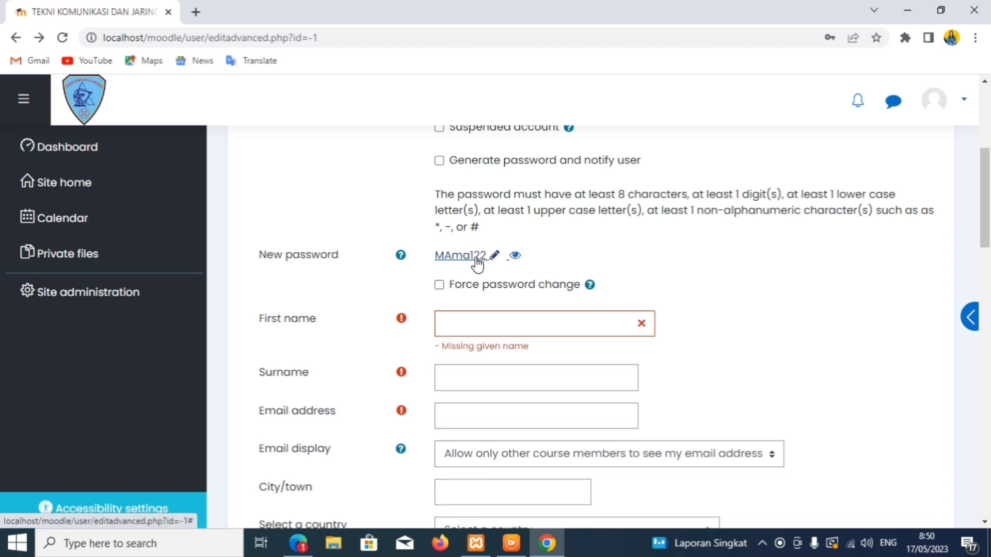
pyautogui.click(475, 259)
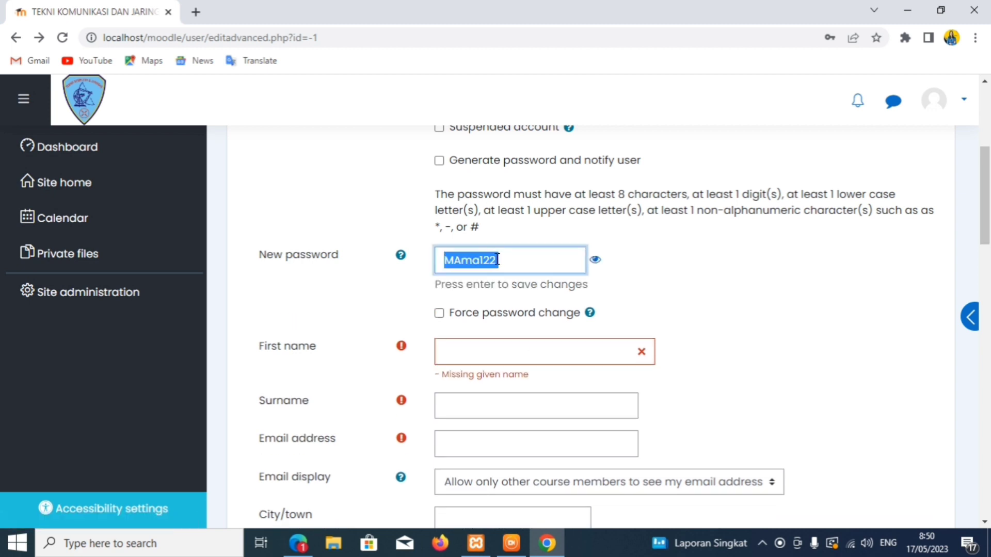
pyautogui.click(500, 259)
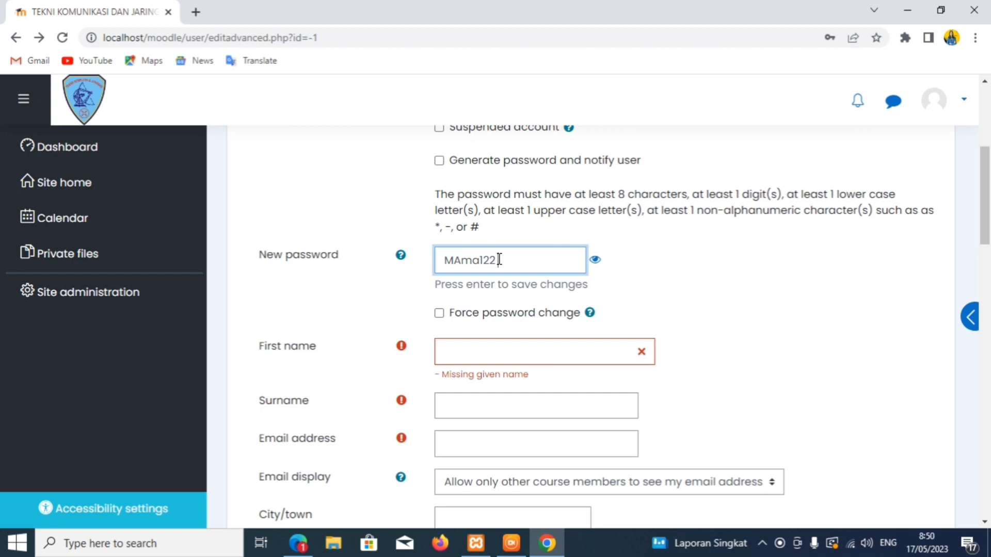
pyautogui.click(475, 362)
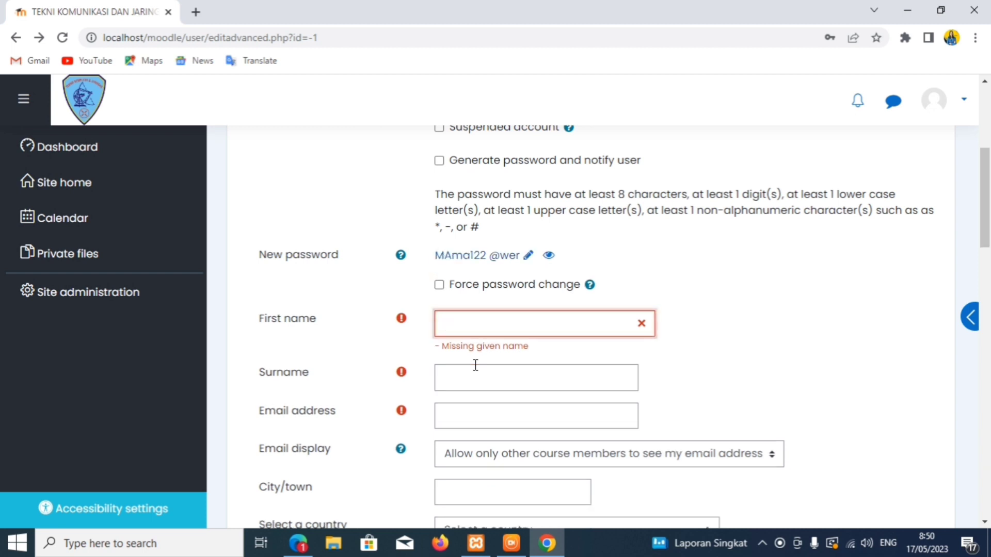
# - Fill in the user's first name, surname and e-mail address, then create the account
pyautogui.click(461, 374)
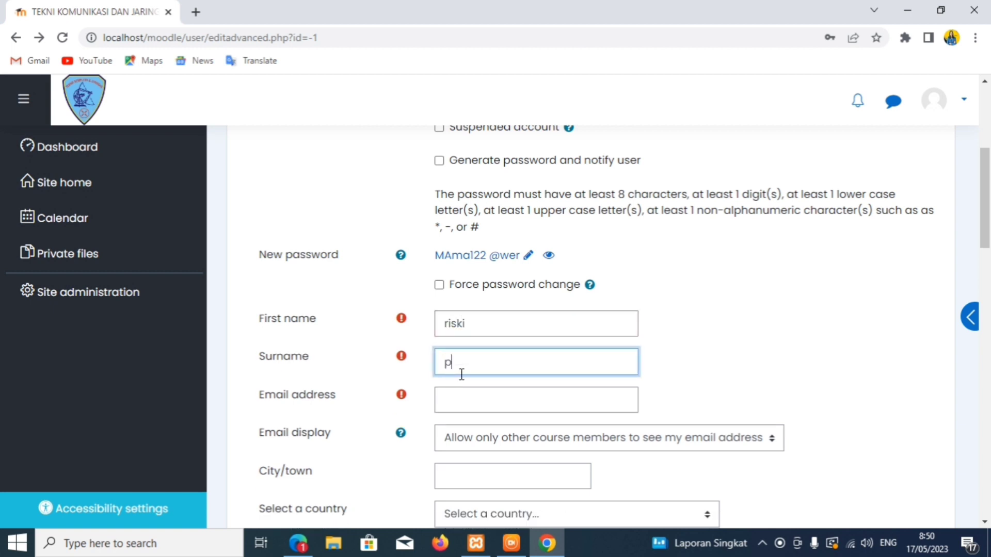
pyautogui.click(462, 401)
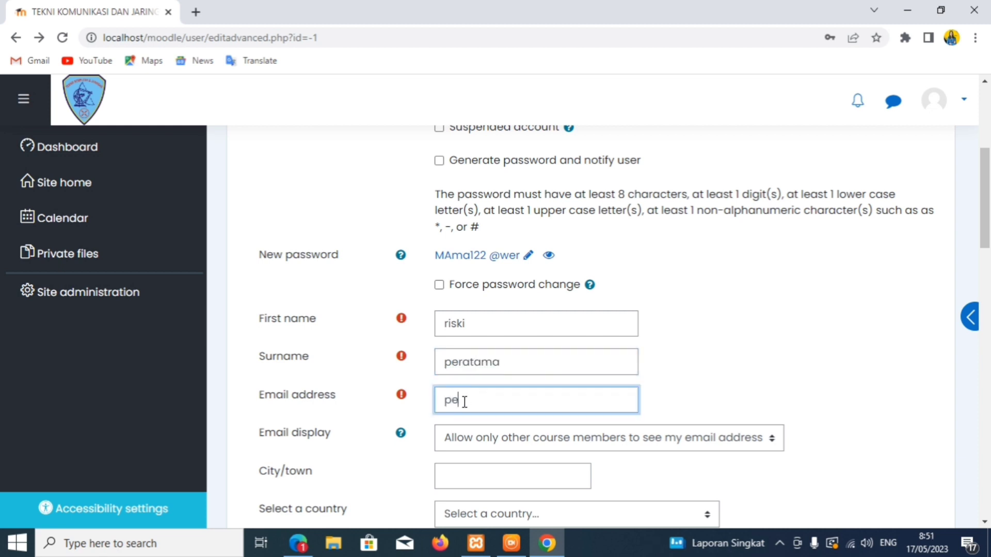
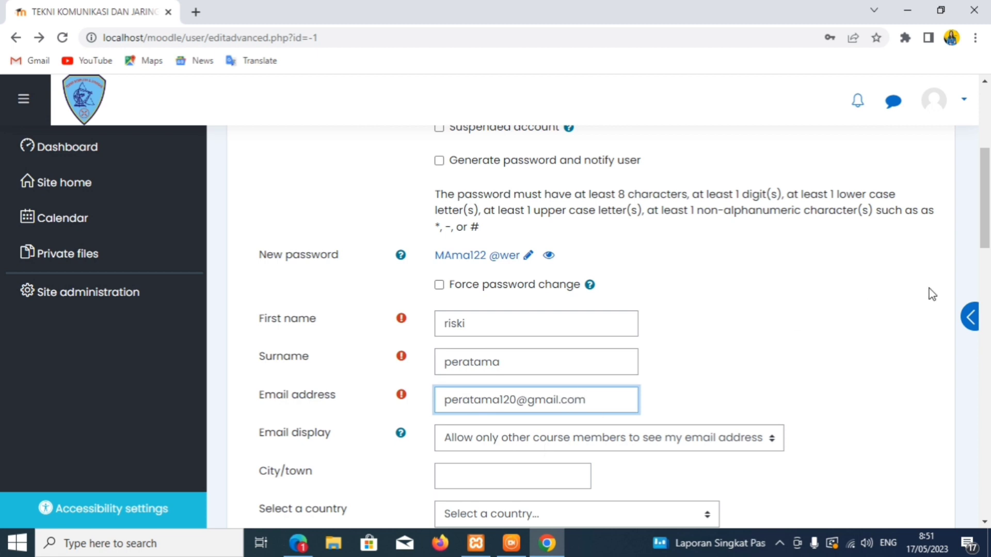
pyautogui.moveTo(984, 237); pyautogui.dragTo(972, 451)
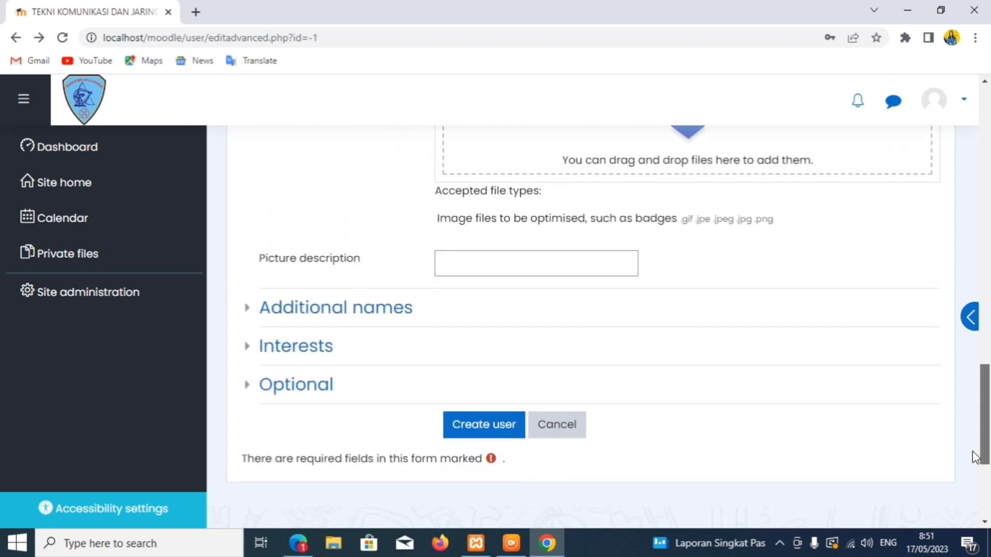
pyautogui.click(507, 435)
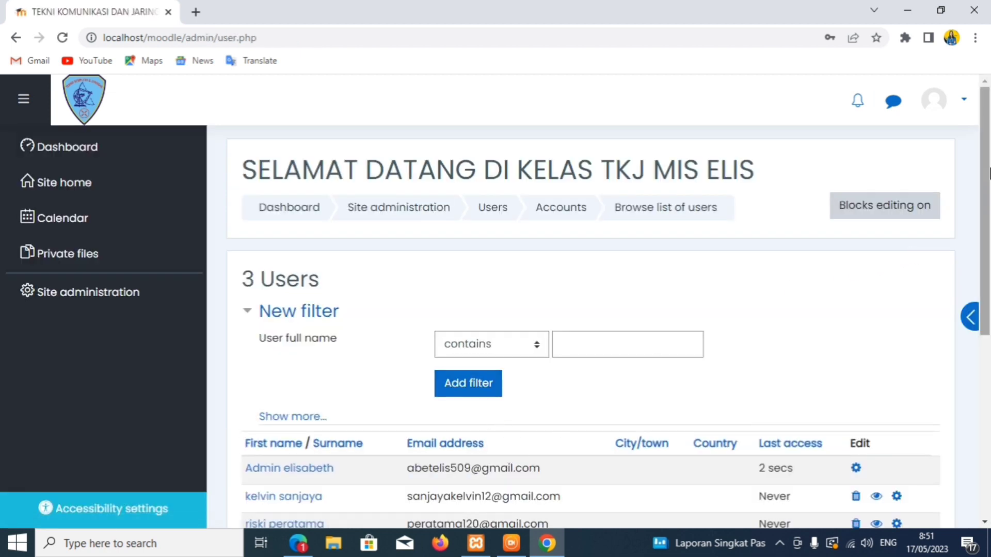
pyautogui.moveTo(988, 173); pyautogui.dragTo(988, 227)
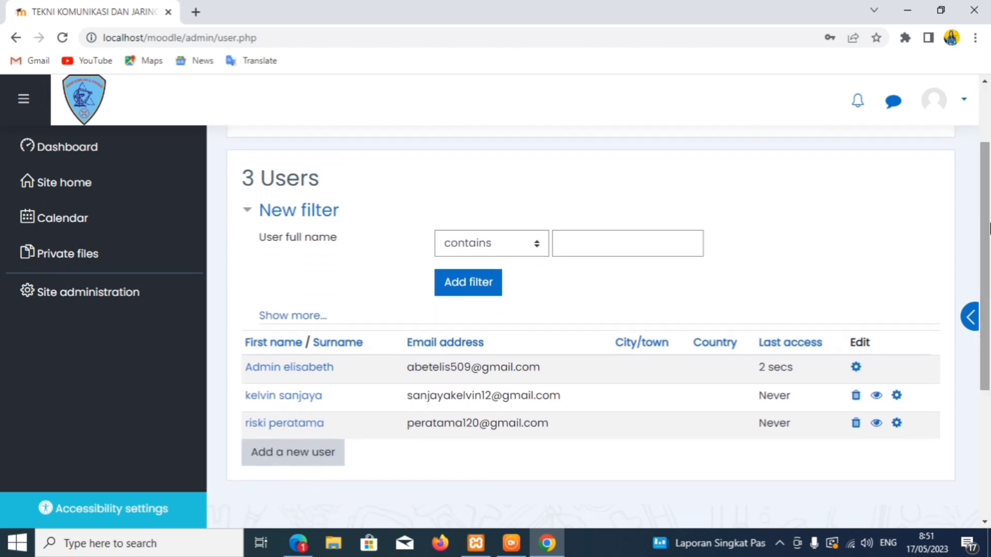
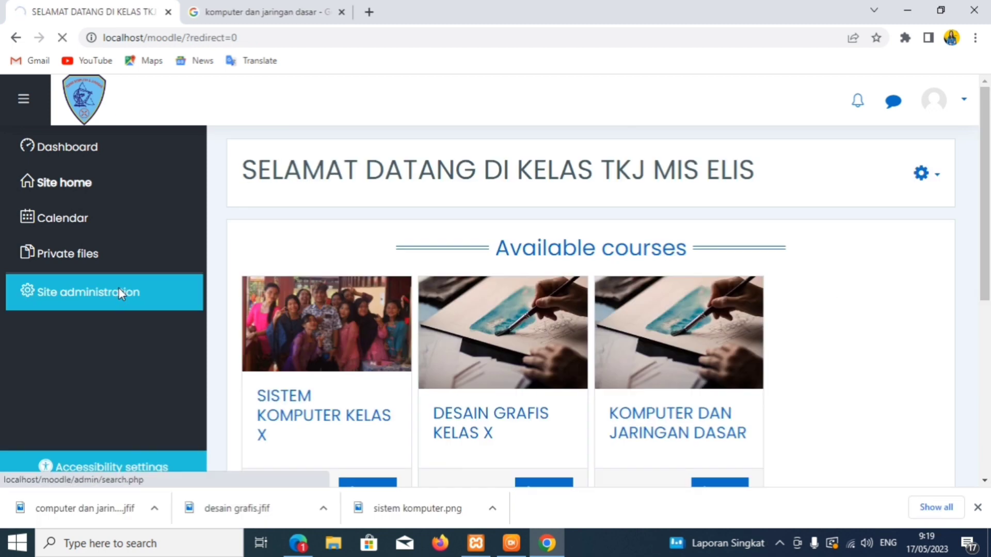
# - Open the SISTEM KOMPUTER KELAS X settings from Manage courses and categories and show its current course image details
pyautogui.click(459, 364)
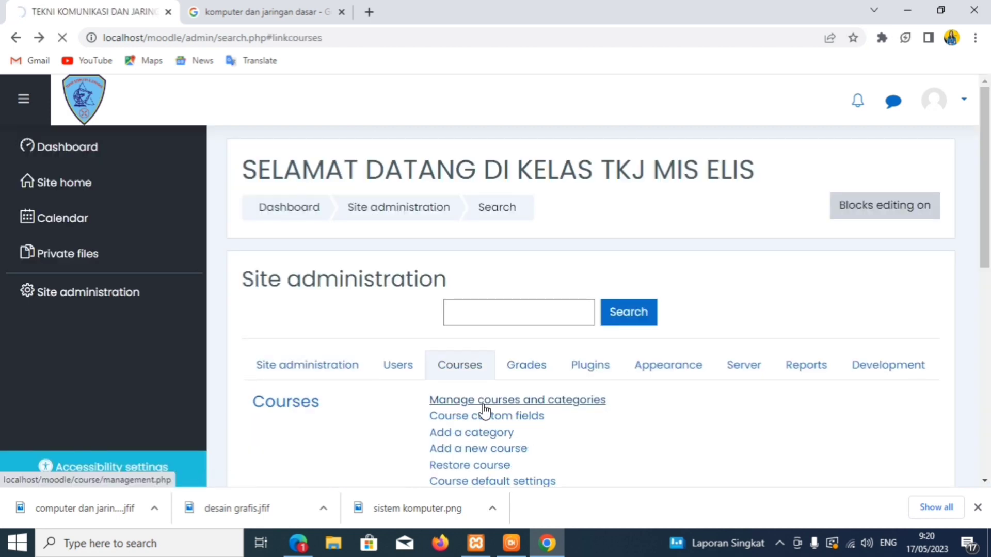
pyautogui.click(484, 402)
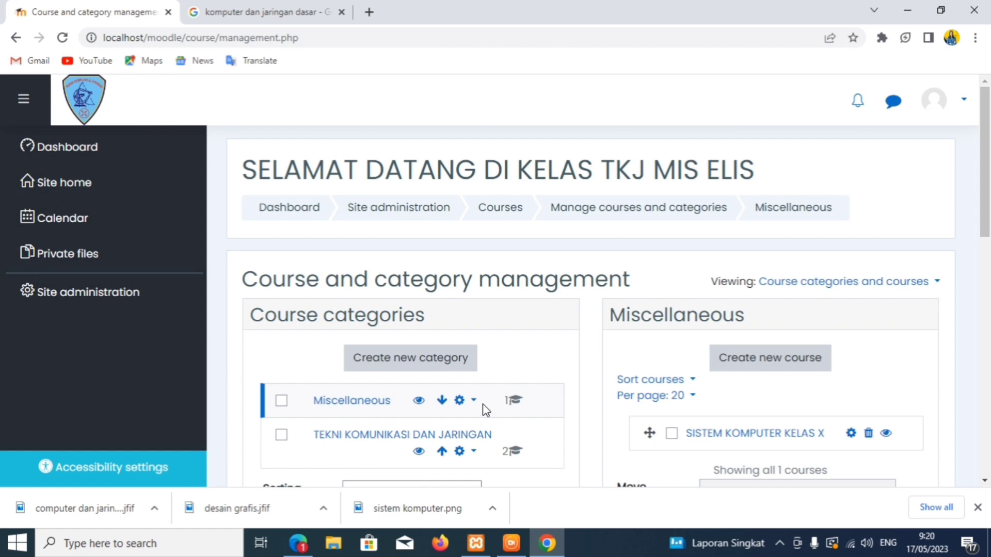
pyautogui.click(850, 433)
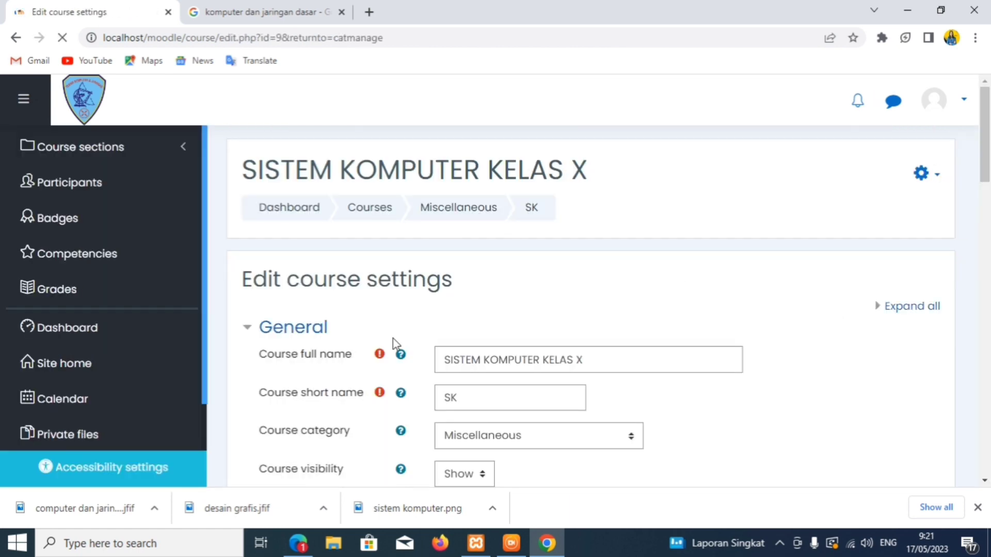
pyautogui.moveTo(986, 145); pyautogui.dragTo(987, 299)
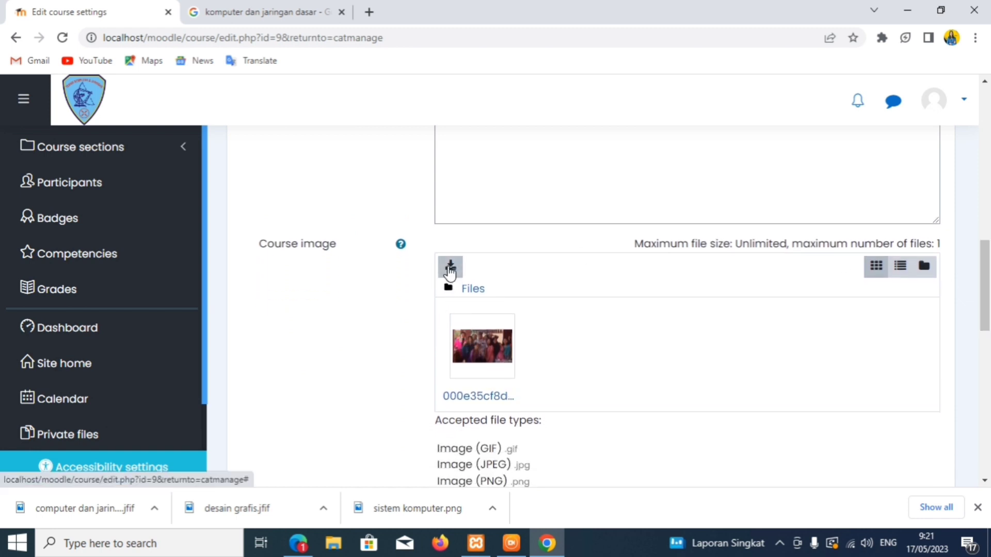
pyautogui.click(468, 296)
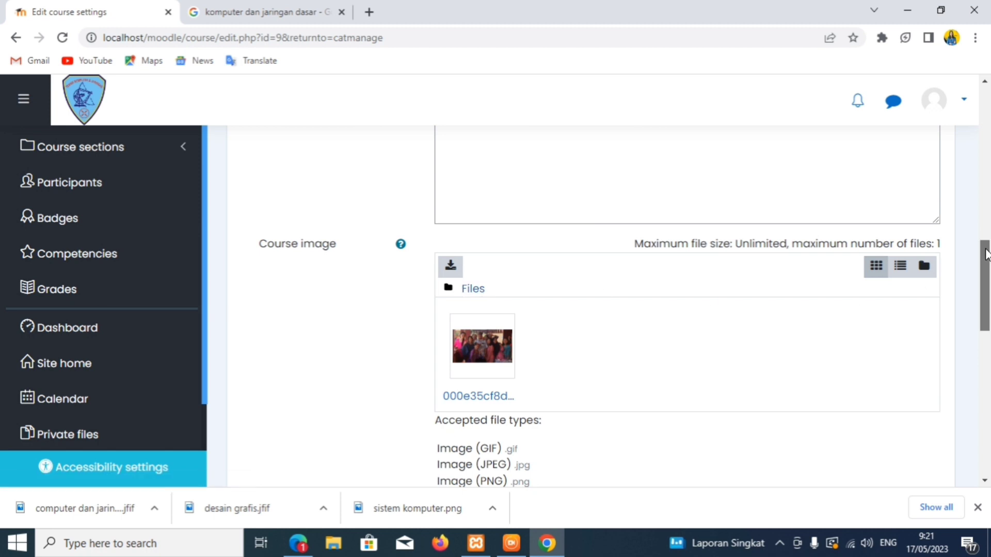
pyautogui.scroll(10, 957, 192)
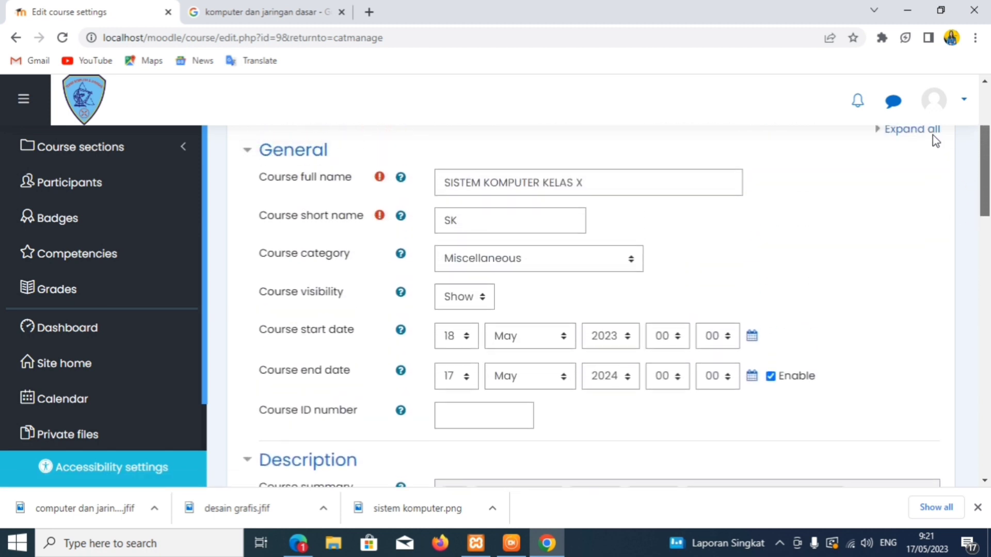
pyautogui.scroll(-10, 936, 155)
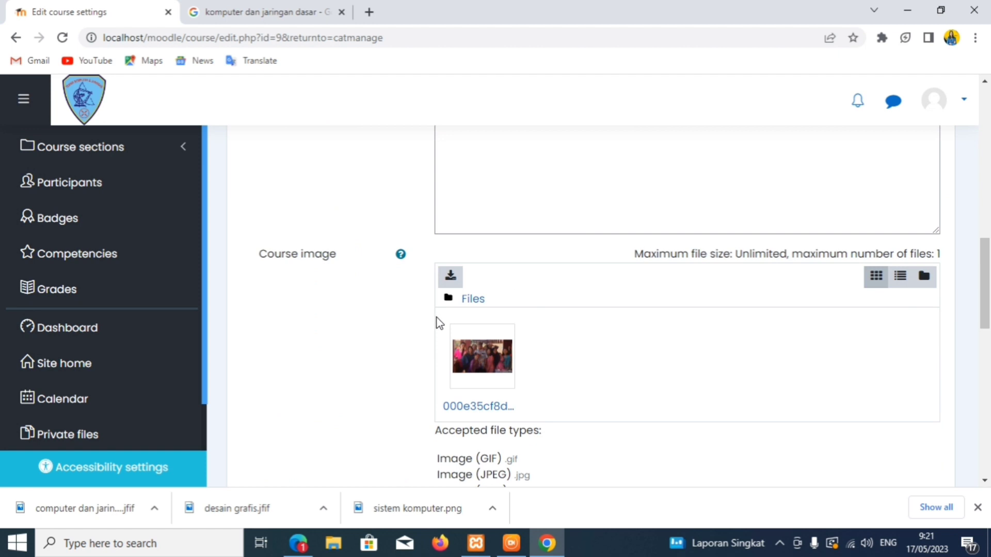
pyautogui.click(482, 356)
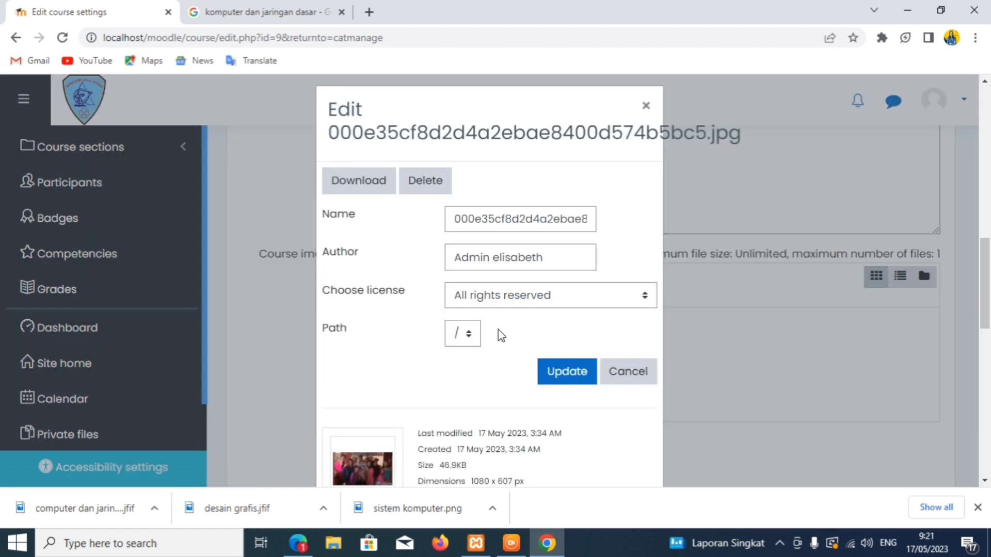
# - Replace the old course image with sistem komputer.png from Downloads and save the course settings
pyautogui.click(415, 178)
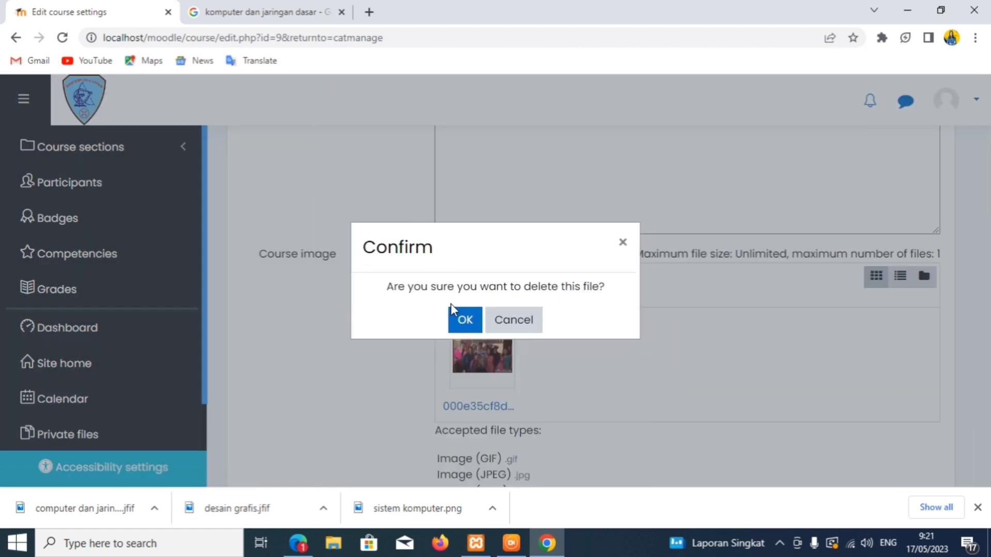
pyautogui.click(455, 316)
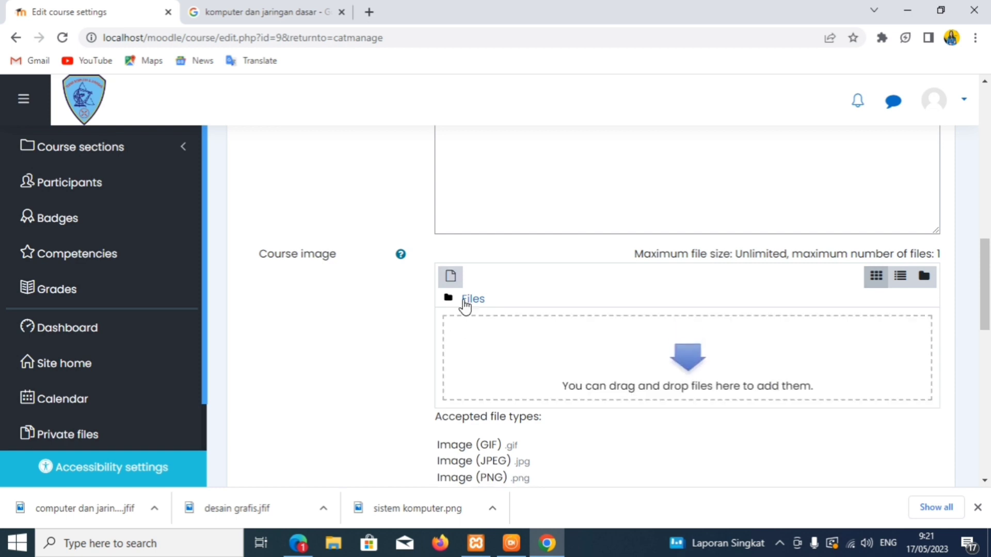
pyautogui.click(450, 277)
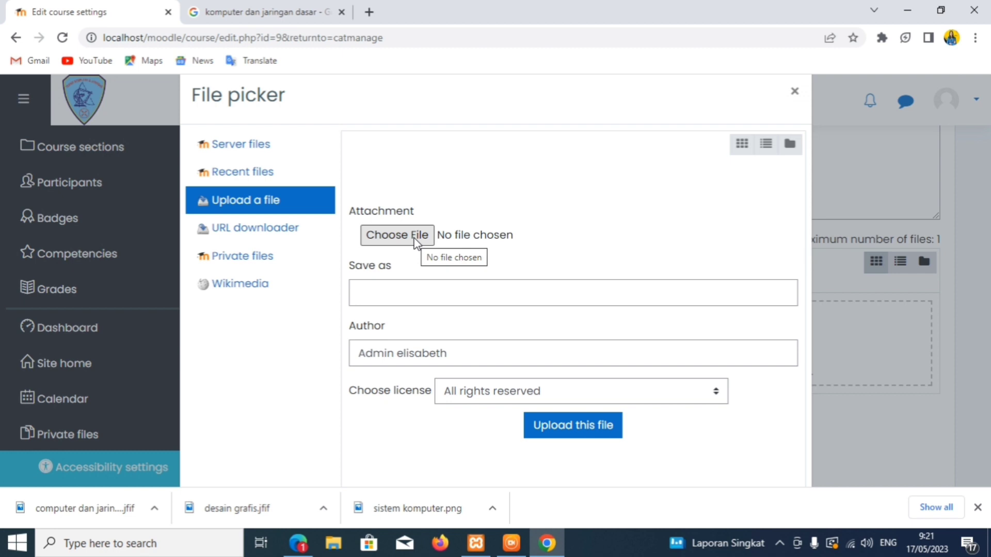
pyautogui.click(107, 182)
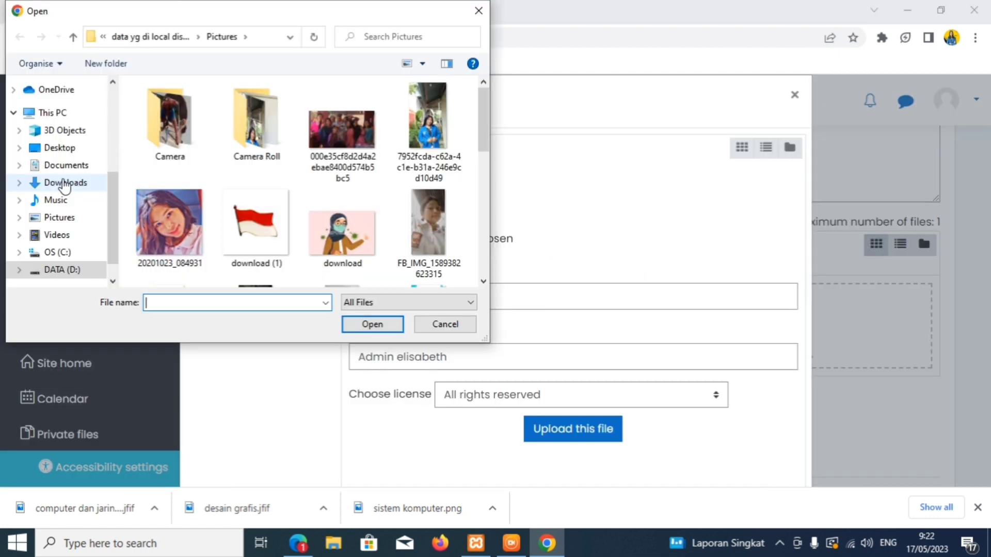
pyautogui.click(65, 183)
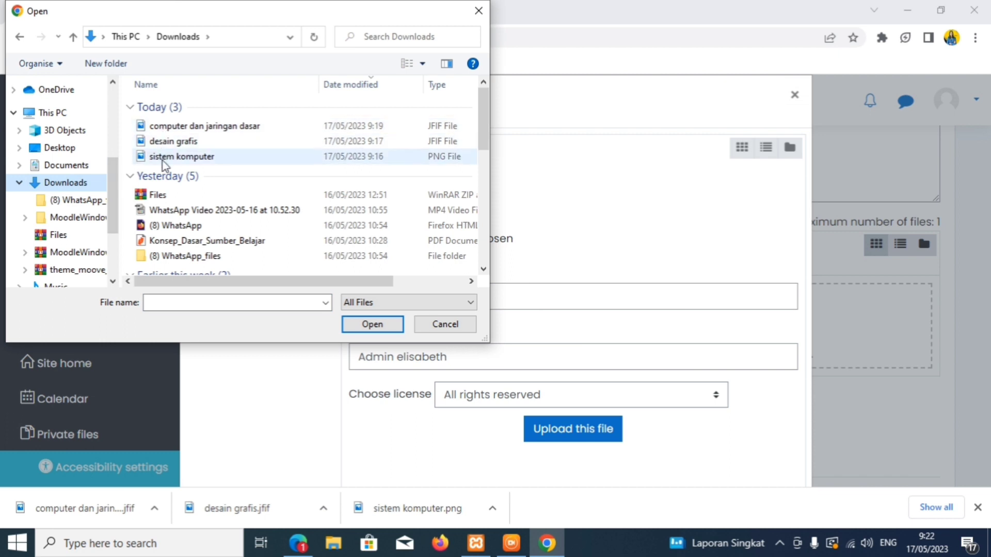
pyautogui.doubleClick(162, 157)
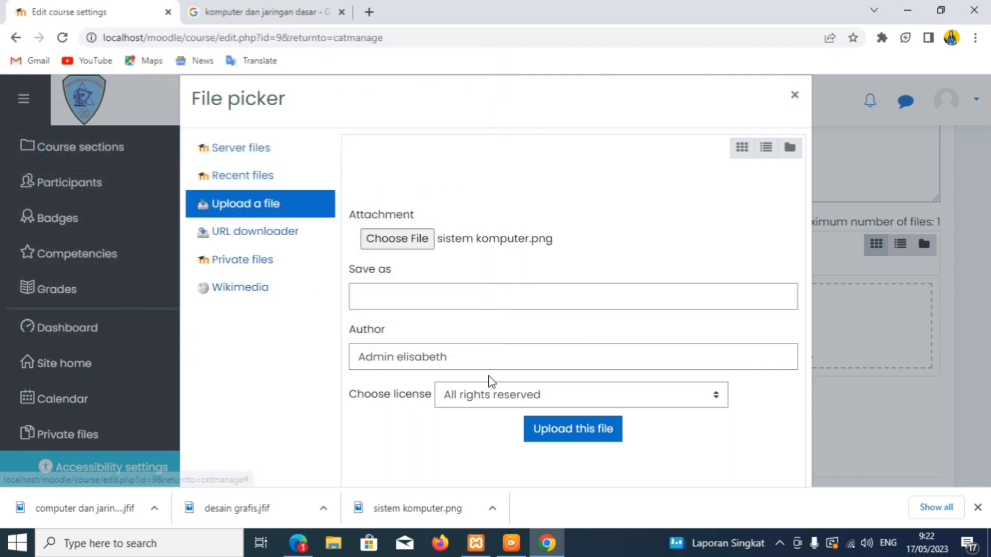
pyautogui.click(555, 432)
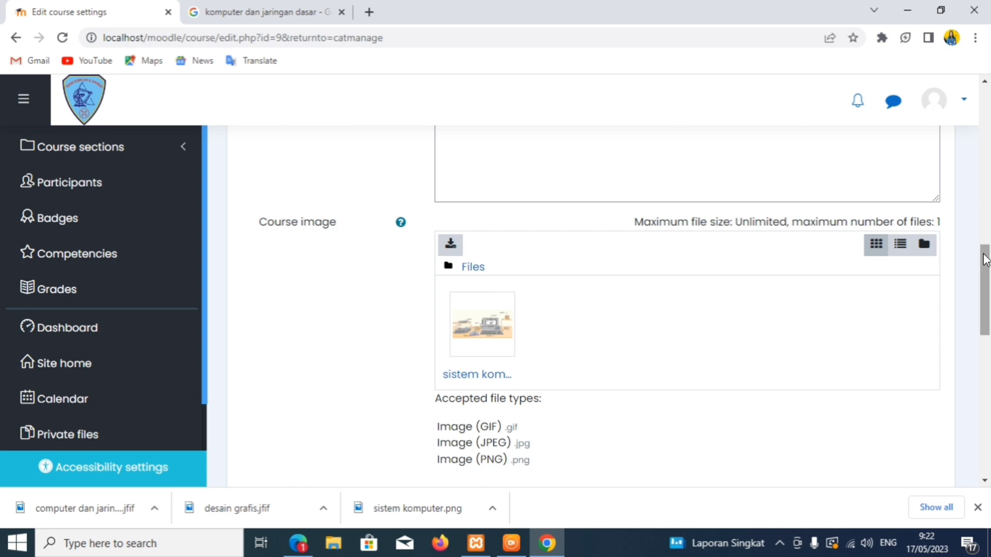
pyautogui.moveTo(986, 259); pyautogui.dragTo(984, 344)
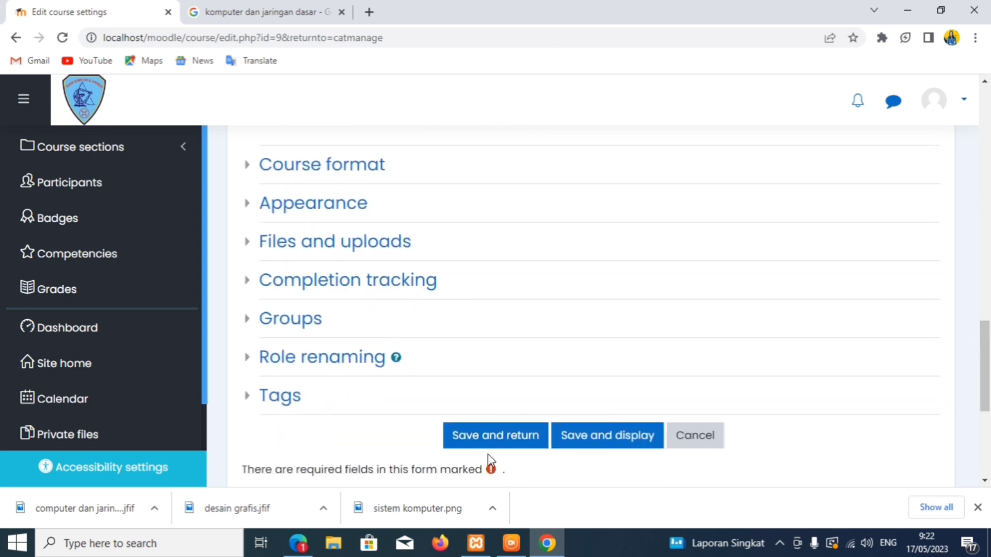
pyautogui.click(484, 443)
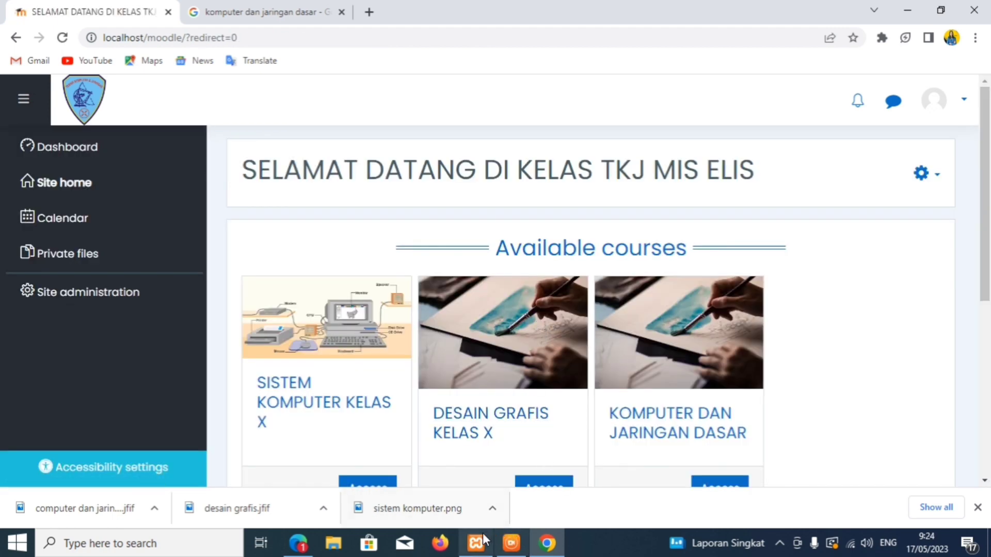
# - Open the SISTEM KOMPUTER KELAS X course from its card on the site home
pyautogui.click(548, 544)
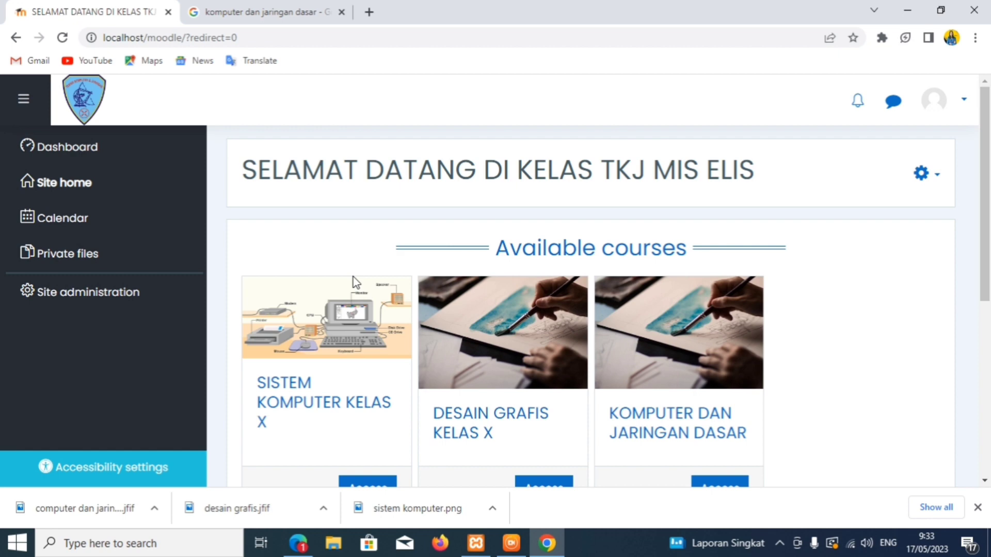
pyautogui.doubleClick(320, 376)
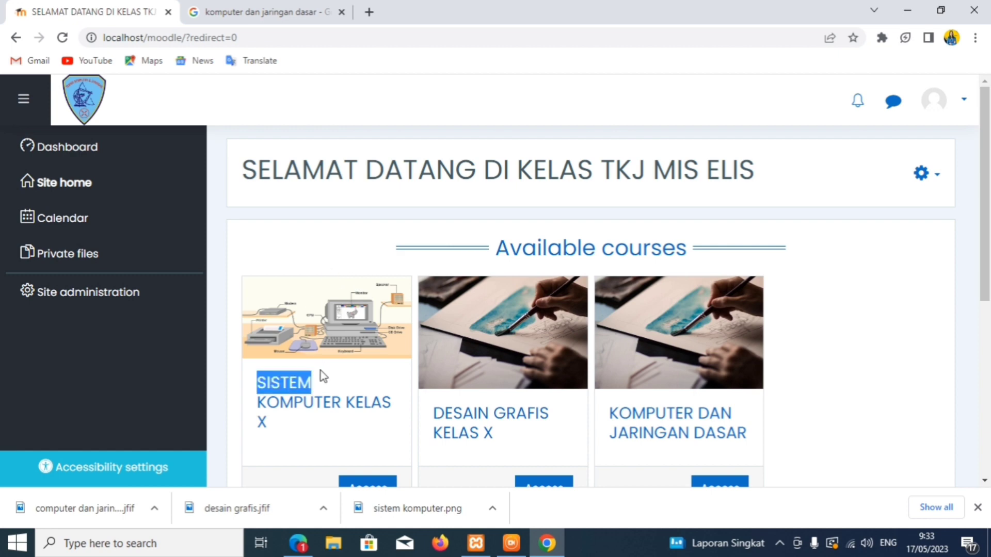
pyautogui.click(279, 329)
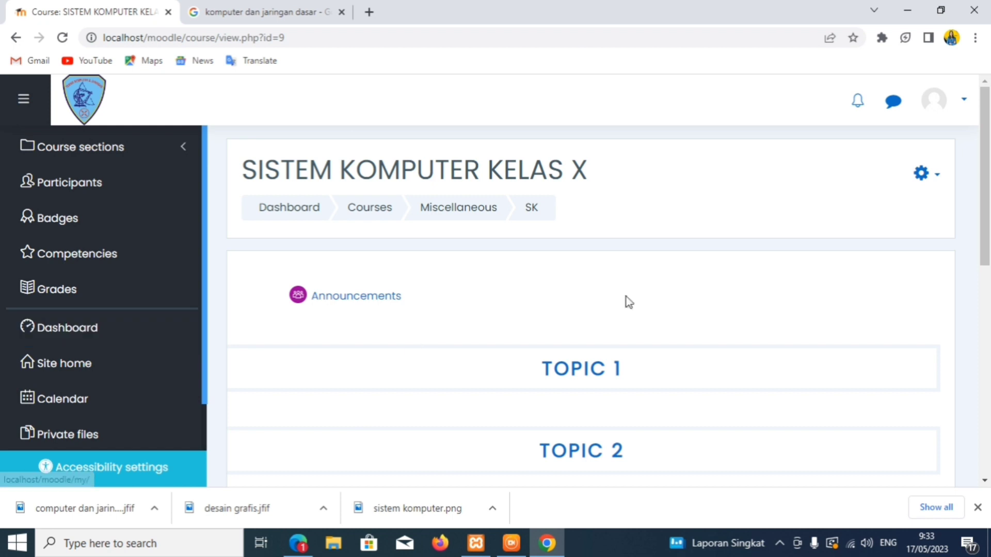
# - Turn editing on, dismiss the notification, and bring up the activity and resource chooser
pyautogui.moveTo(982, 201); pyautogui.dragTo(964, 282)
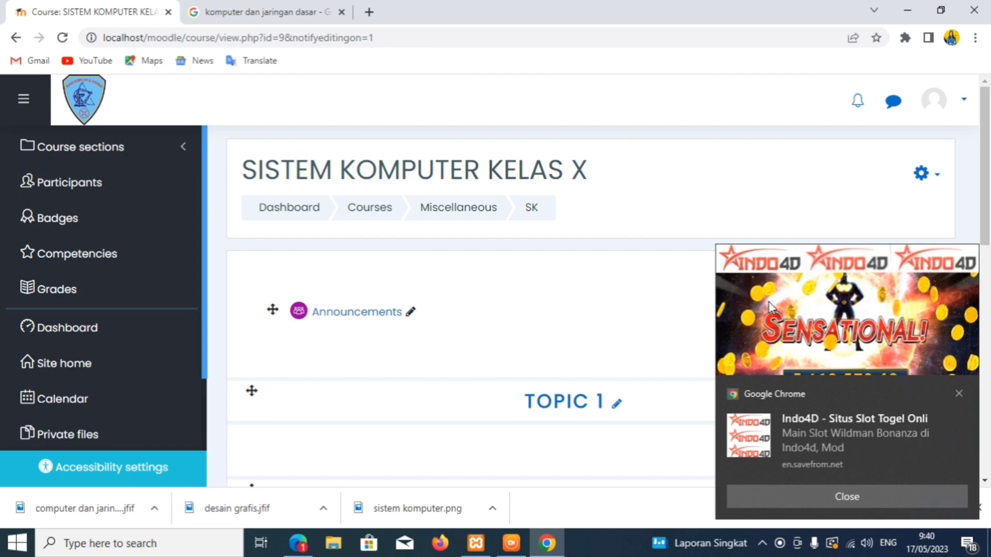
pyautogui.click(959, 400)
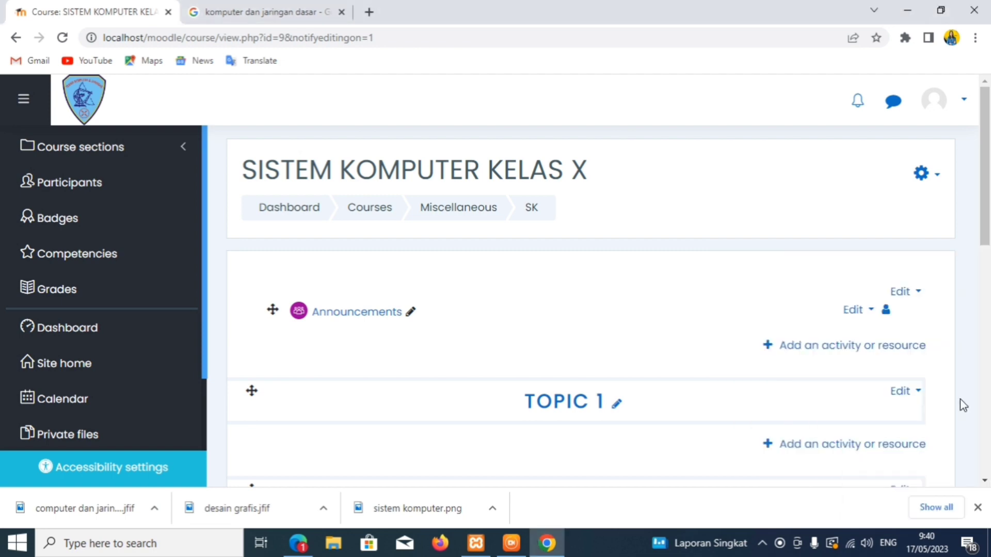
pyautogui.click(875, 348)
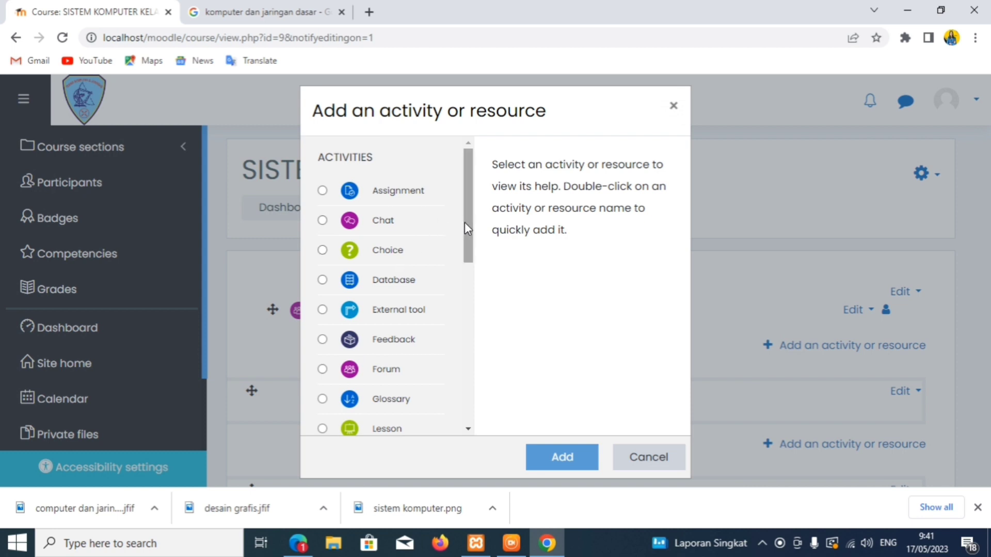
# - Scroll through the activity chooser looking for Attendance, then start a new browser tab
pyautogui.moveTo(465, 221); pyautogui.dragTo(454, 200)
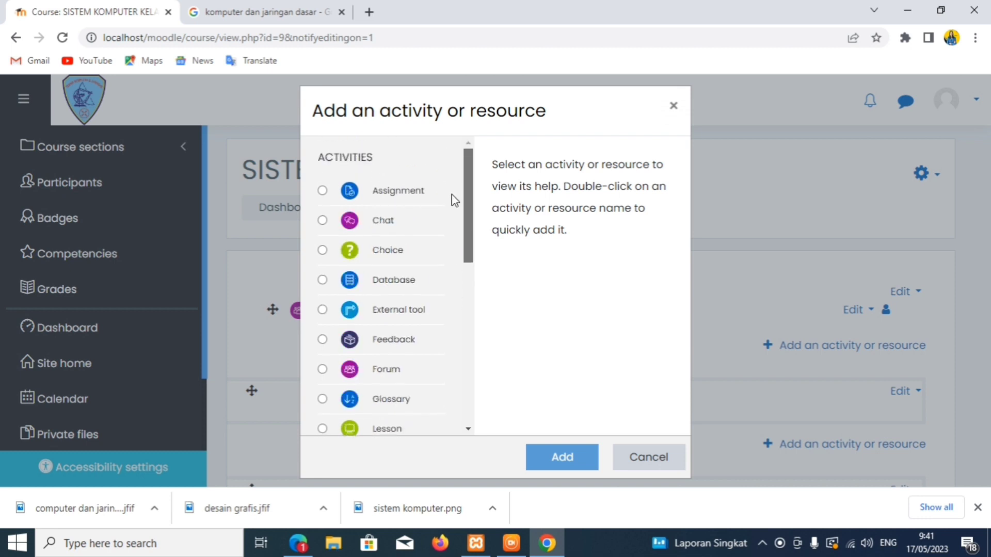
pyautogui.scroll(-3, 451, 214)
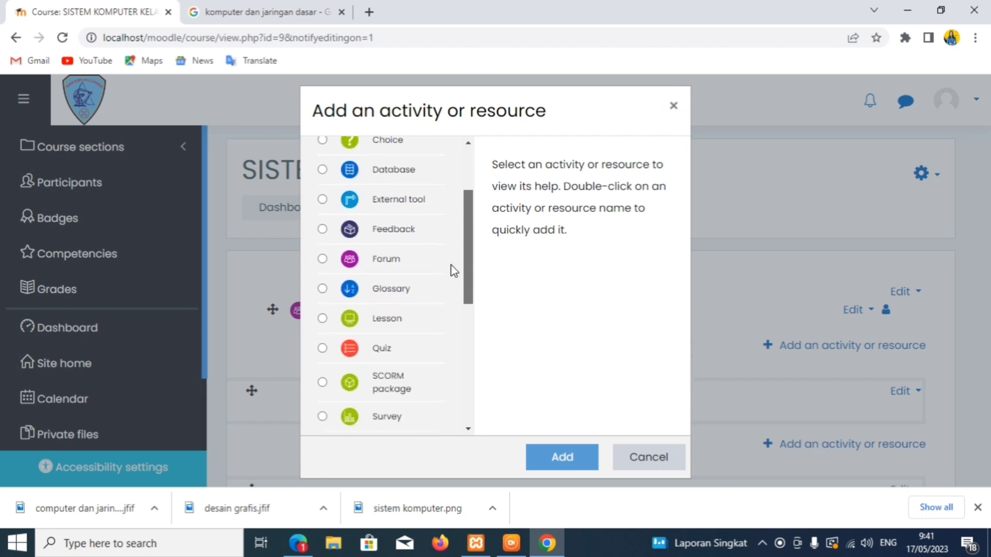
pyautogui.scroll(-1, 453, 274)
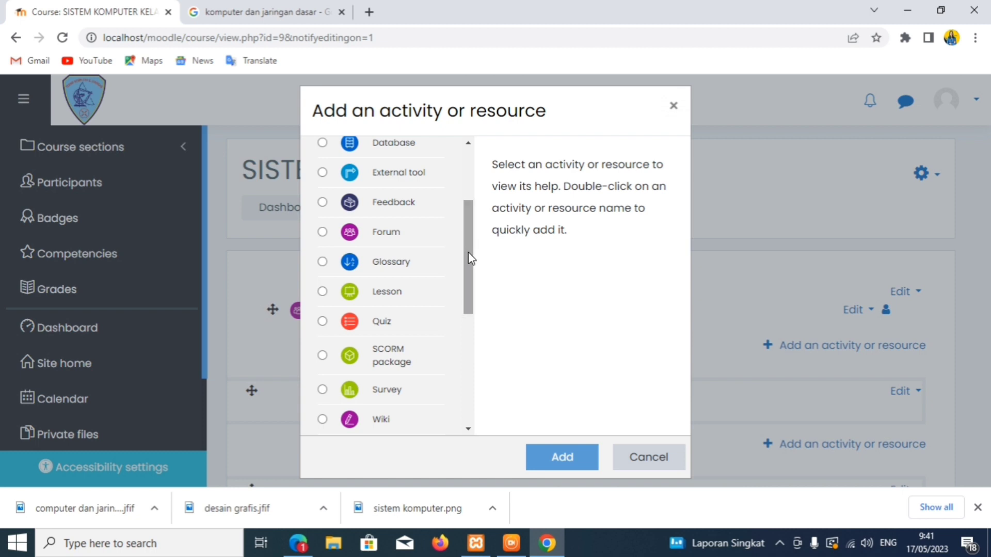
pyautogui.moveTo(468, 253); pyautogui.dragTo(463, 197)
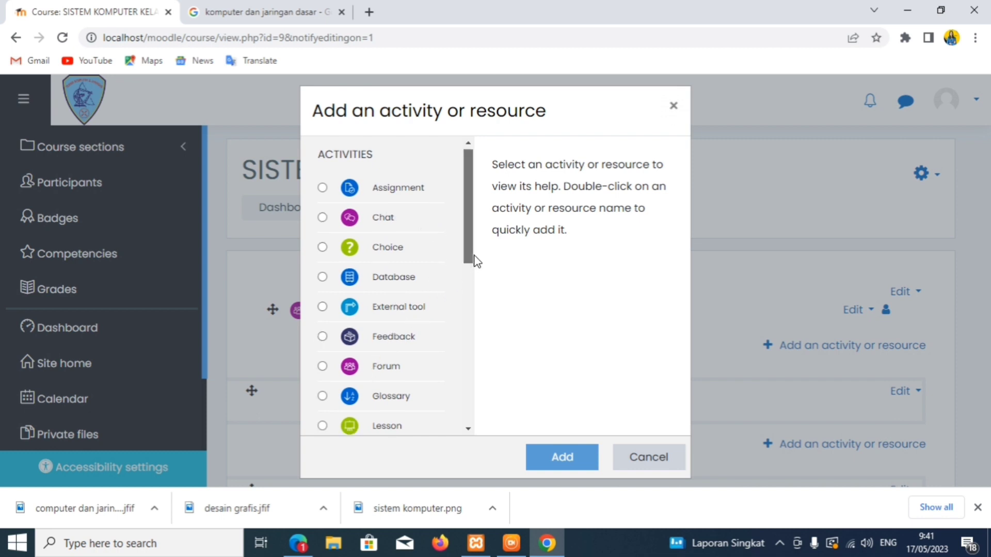
pyautogui.hotkey('ctrl', 't')
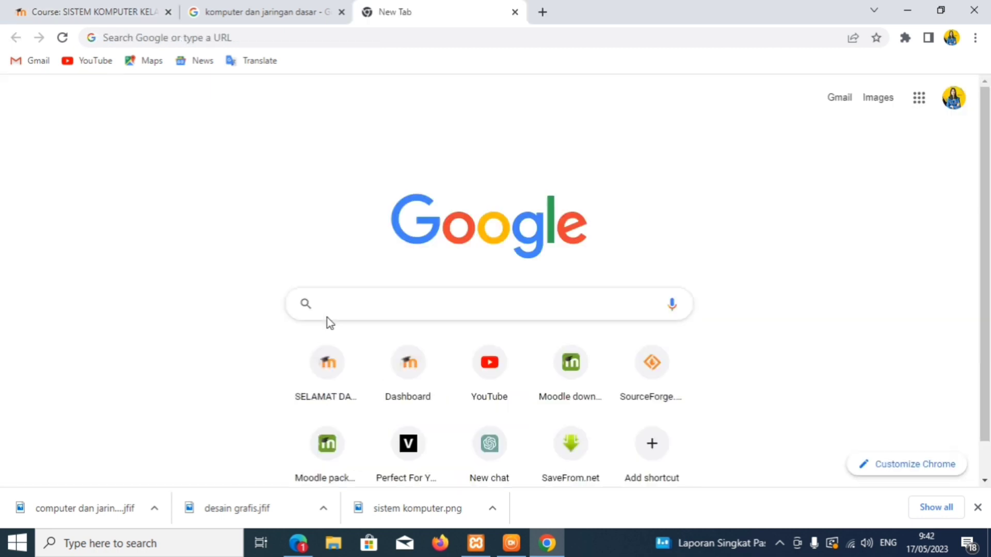
# - Go to download.moodle.org and follow the activities link into the plugins directory
pyautogui.click(556, 393)
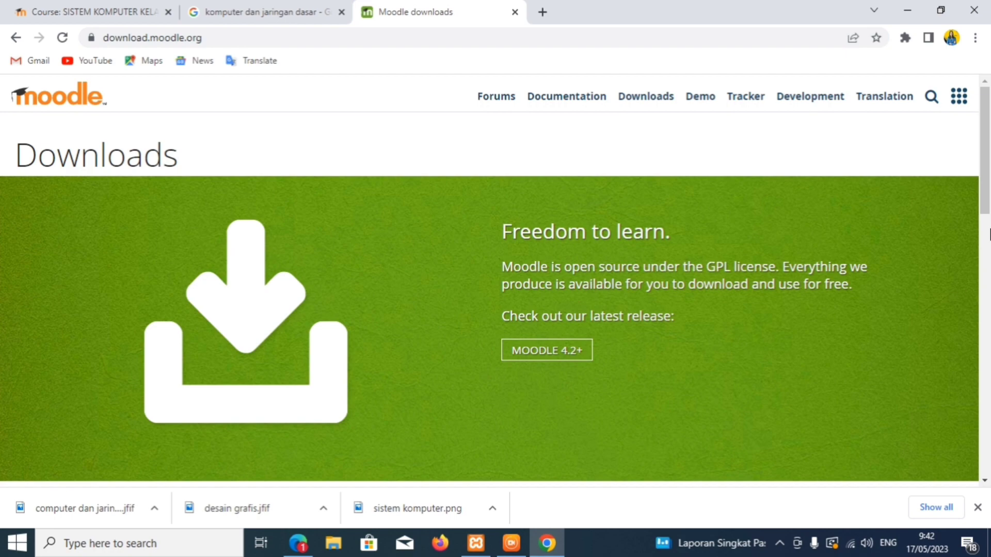
pyautogui.moveTo(986, 199); pyautogui.dragTo(988, 271)
pyautogui.scroll(-1, 248, 265)
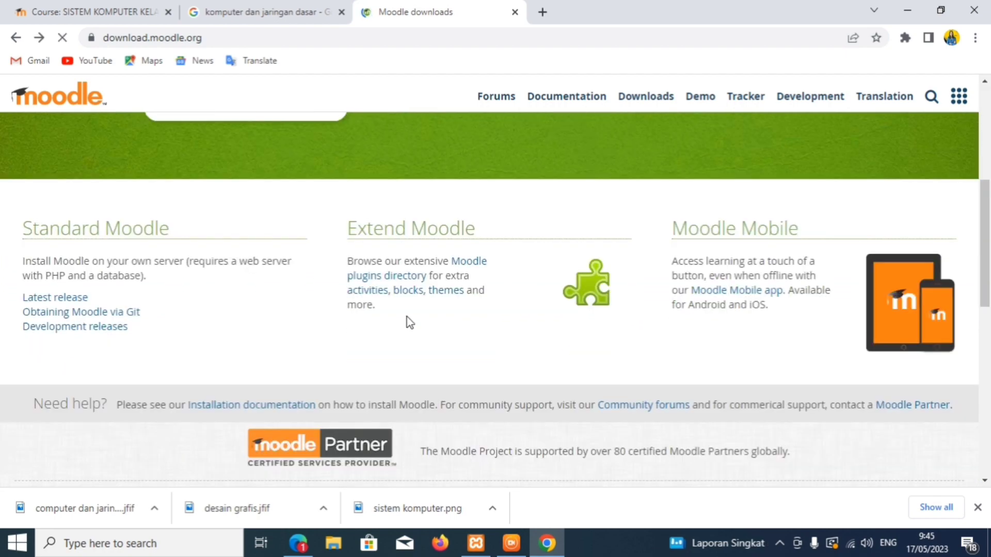
pyautogui.click(365, 292)
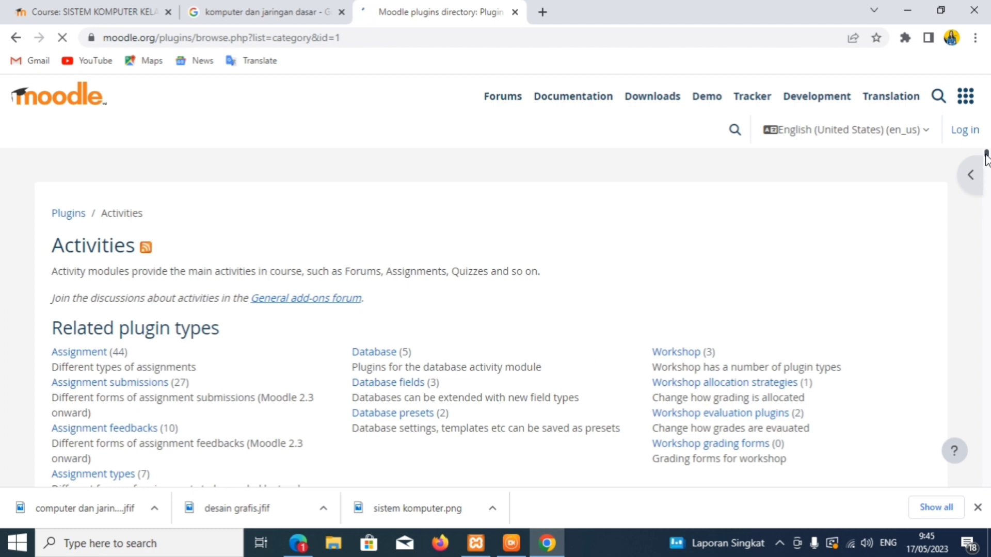
# - Download the Attendance plugin ZIP for Moodle 3.8 and return to the course tab
pyautogui.moveTo(986, 155); pyautogui.dragTo(981, 177)
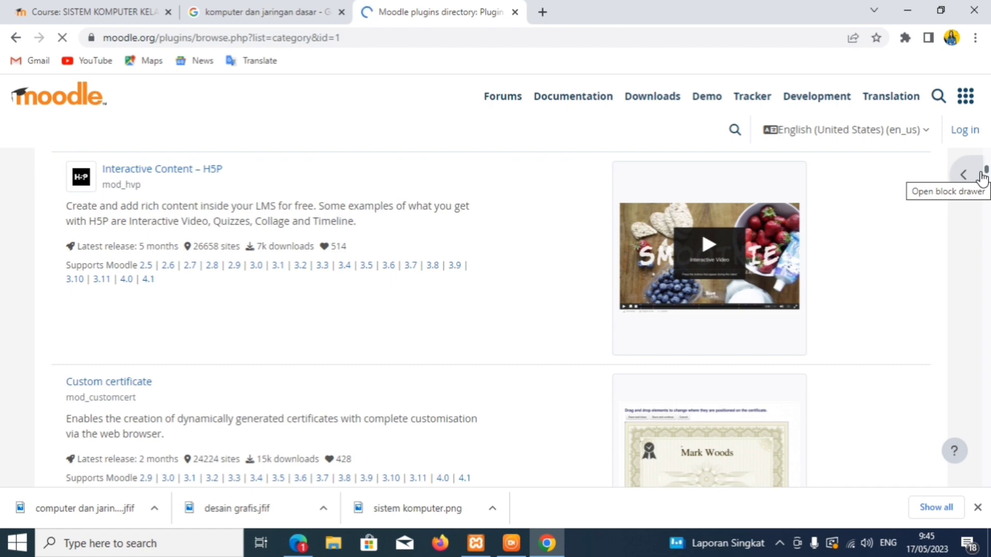
pyautogui.scroll(-7, 986, 174)
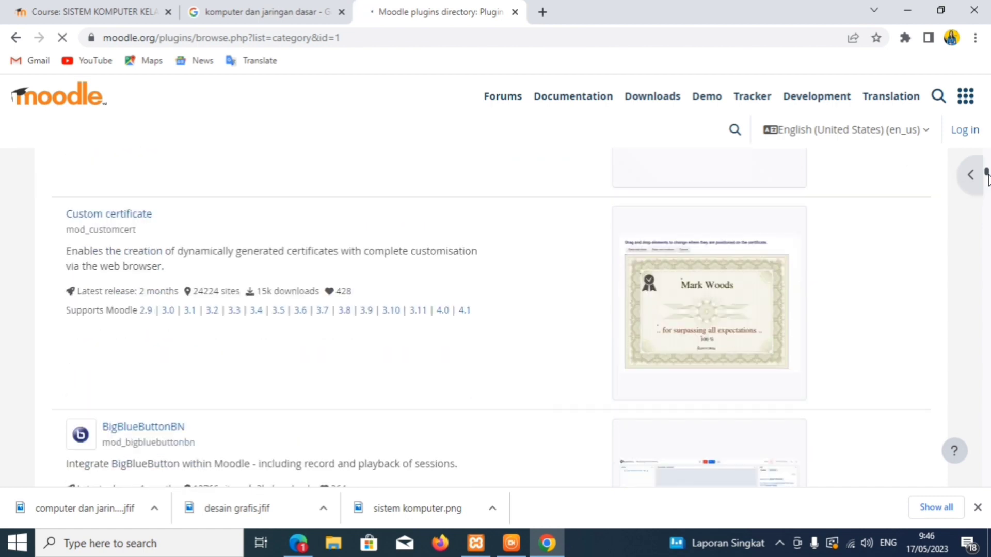
pyautogui.moveTo(987, 178); pyautogui.dragTo(987, 179)
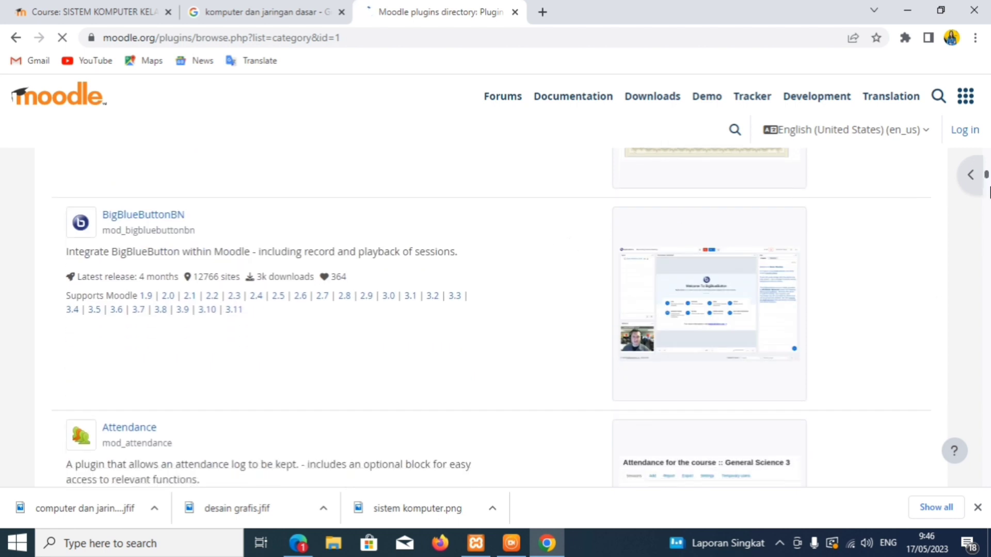
pyautogui.scroll(-5, 986, 175)
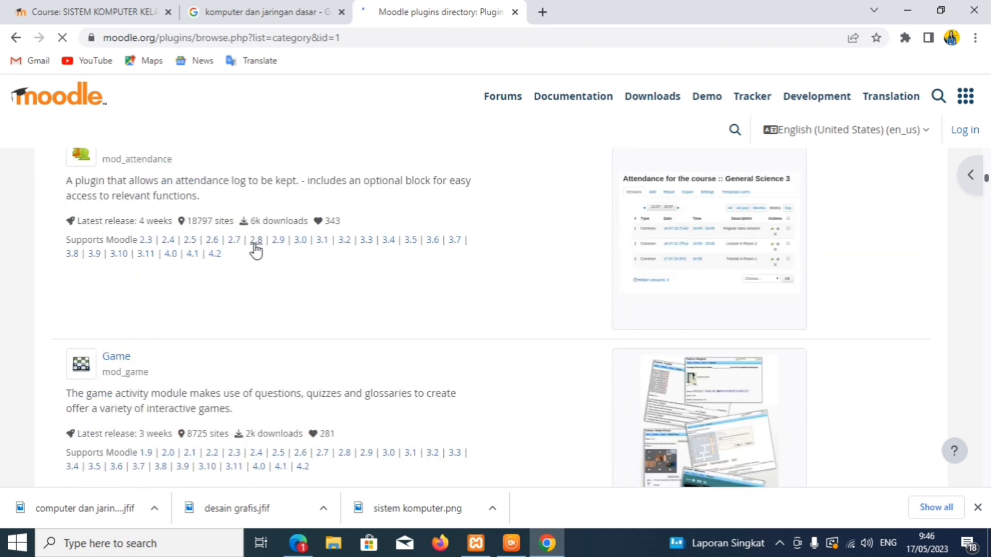
pyautogui.click(70, 255)
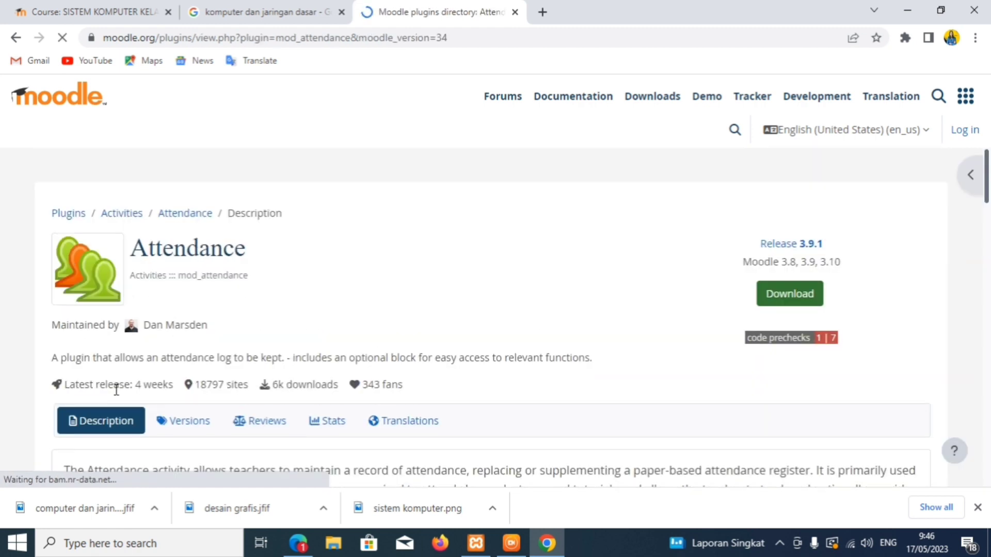
pyautogui.click(777, 307)
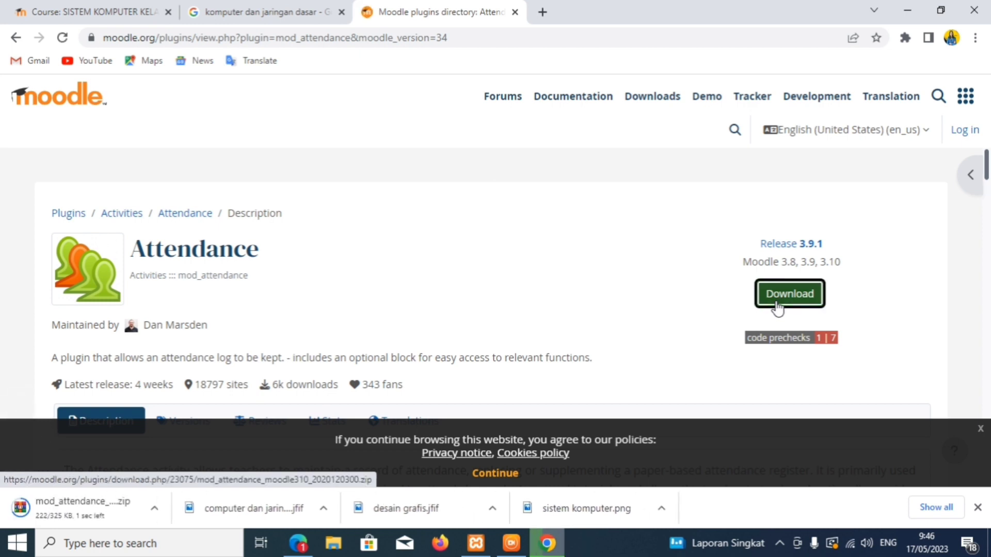
pyautogui.click(75, 12)
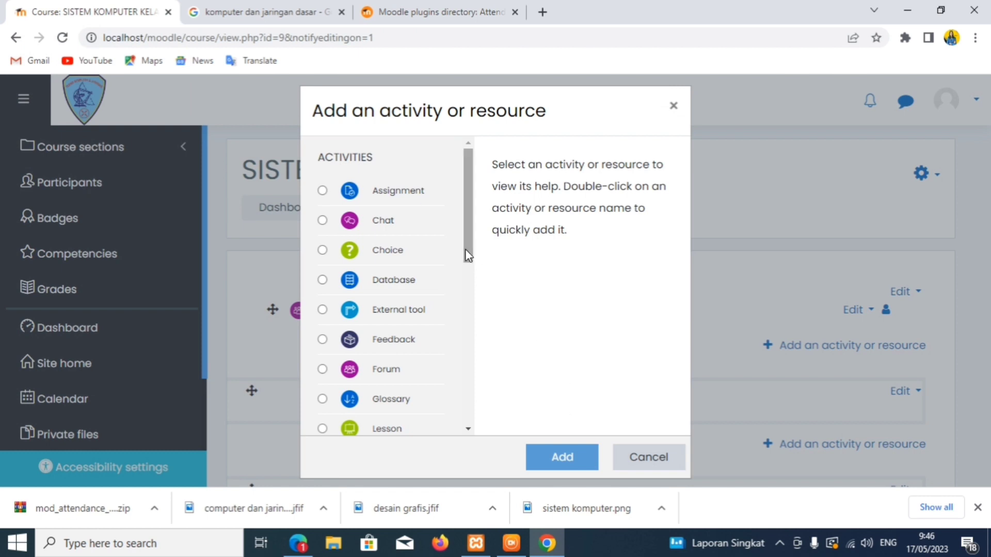
# - Go to Site administration > Plugins > Install plugins and minimise the screen recorder
pyautogui.moveTo(466, 248)
pyautogui.mouseDown()
pyautogui.moveTo(466, 419)
pyautogui.moveTo(454, 239)
pyautogui.mouseUp()
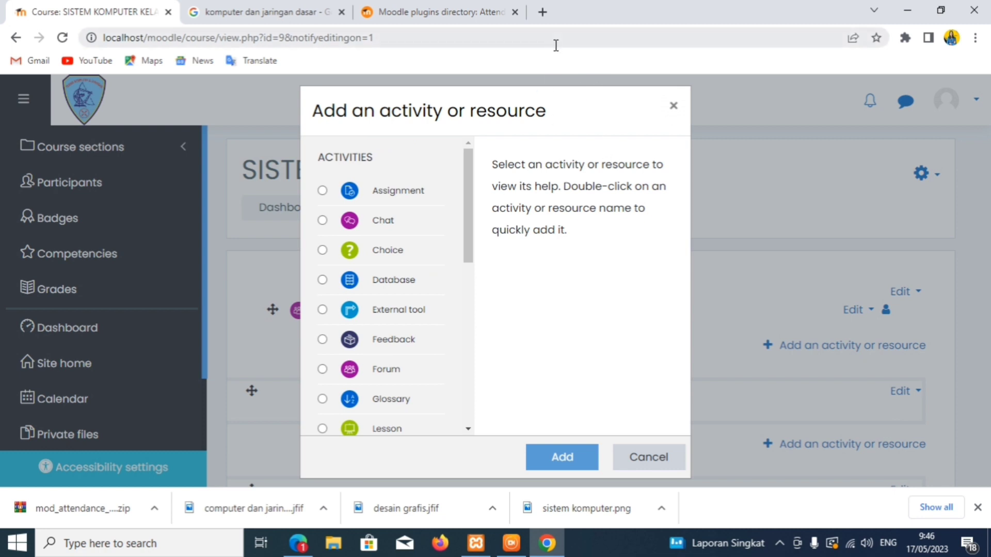
pyautogui.click(107, 406)
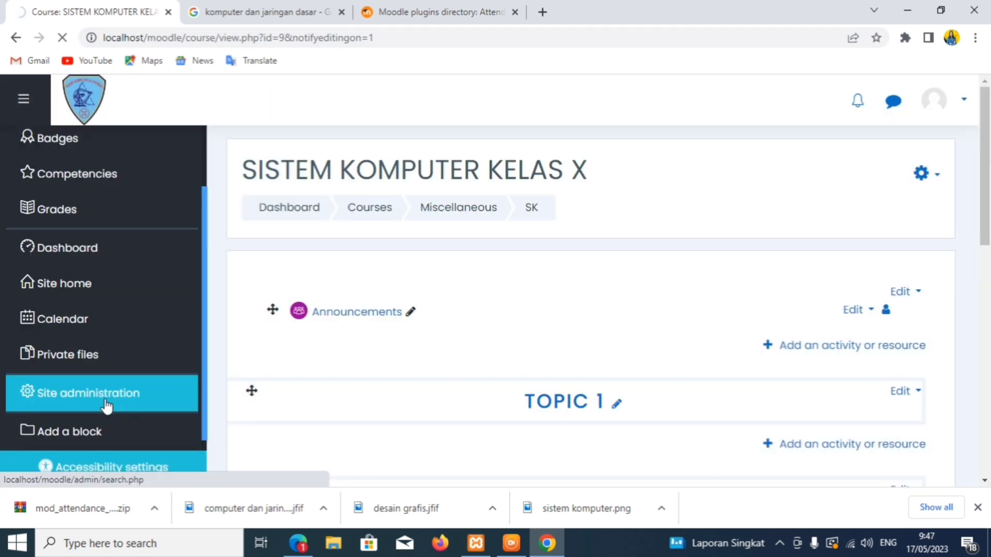
pyautogui.click(597, 376)
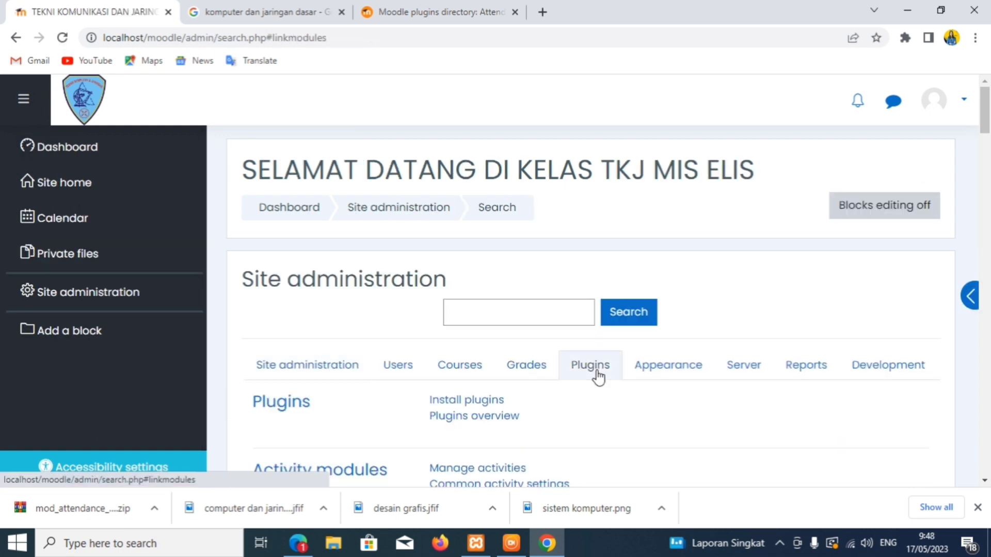
pyautogui.click(450, 405)
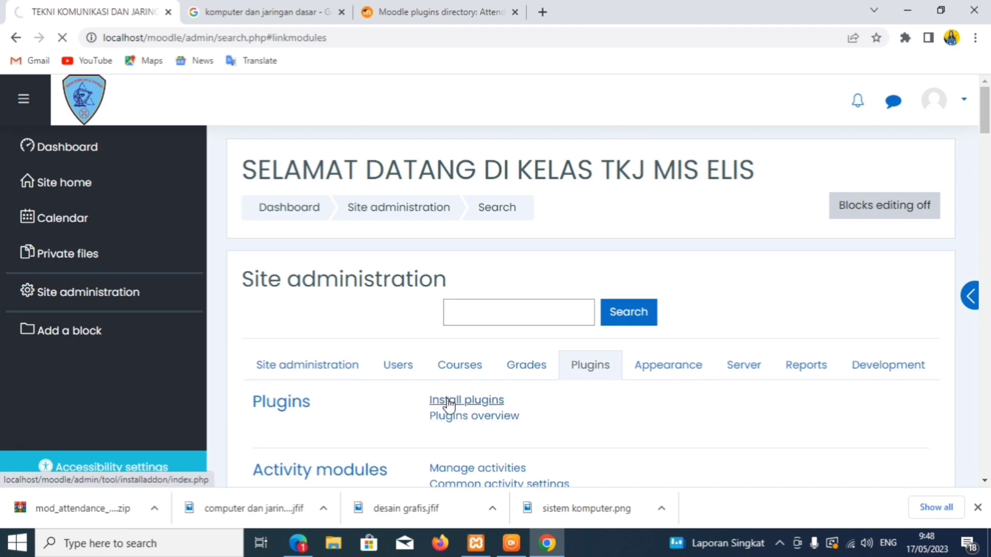
pyautogui.click(513, 541)
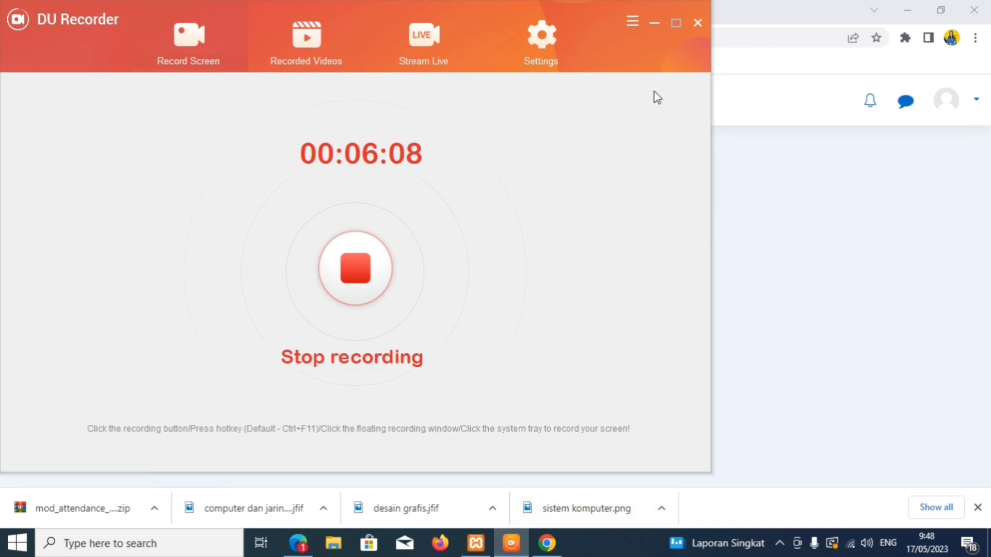
pyautogui.click(655, 23)
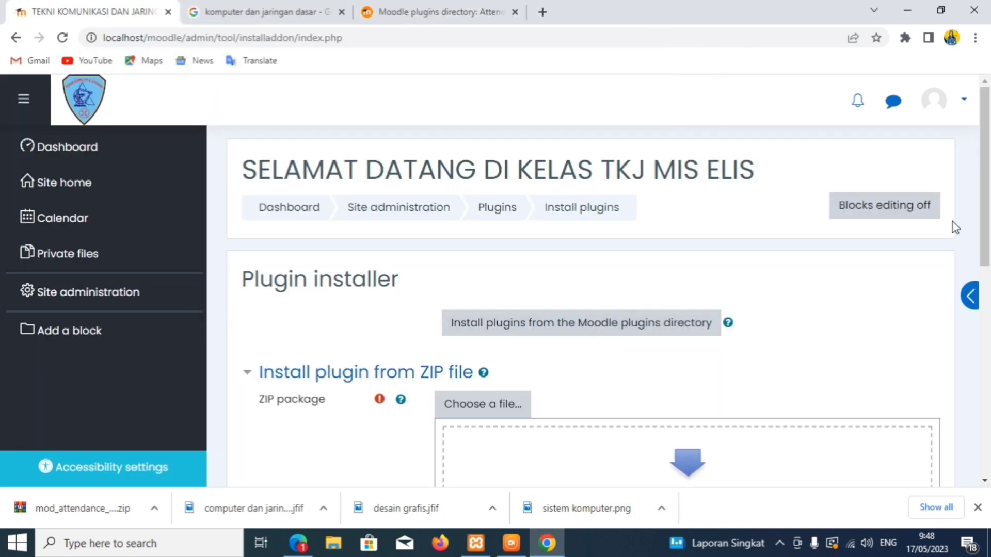
# - Upload mod_attendance_moodle310_2020120300.zip from Downloads into the plugin installer and begin installing it
pyautogui.scroll(-3, 752, 283)
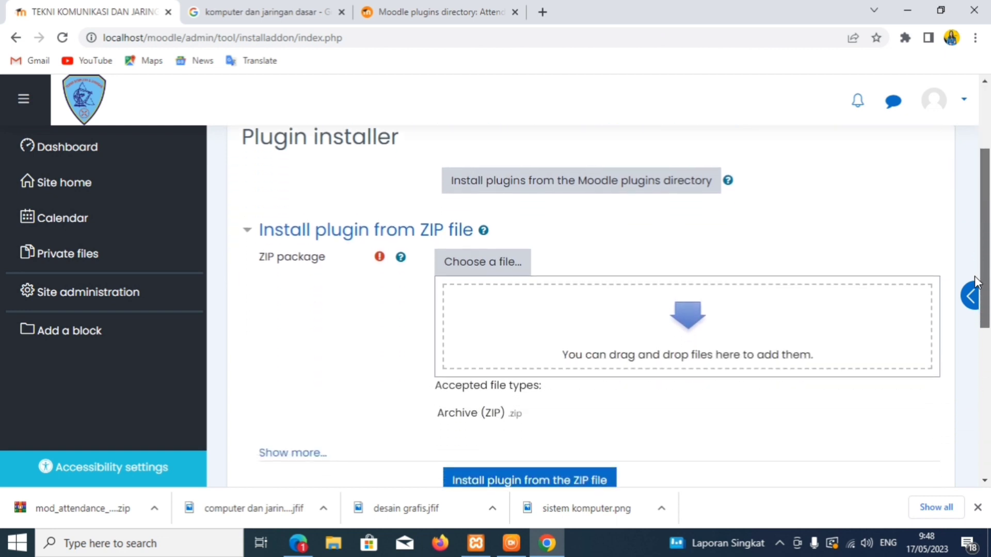
pyautogui.click(470, 262)
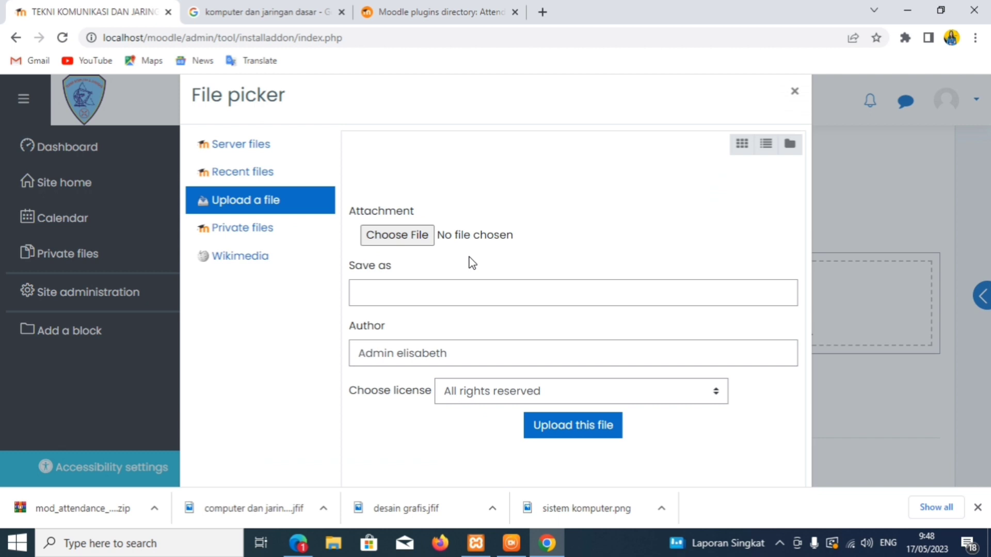
pyautogui.click(412, 239)
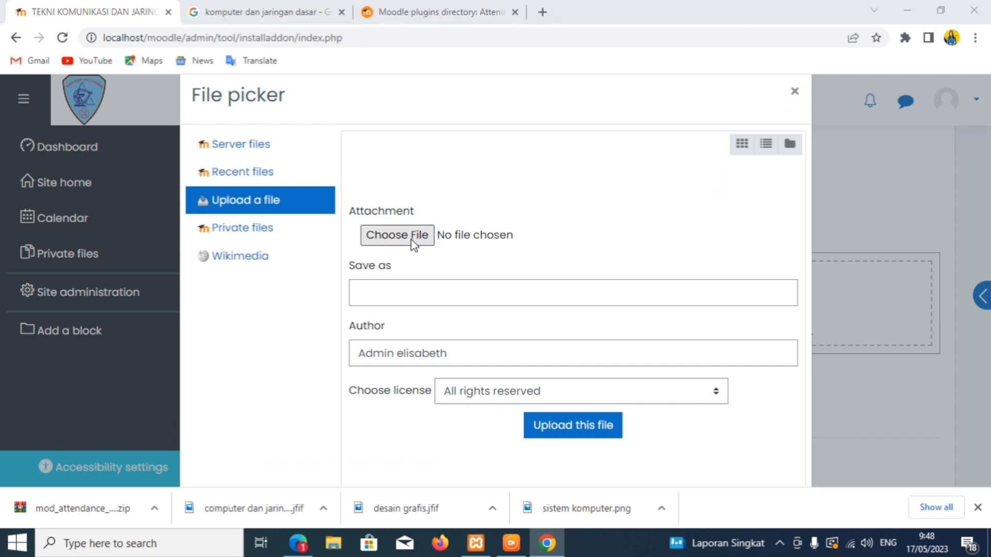
pyautogui.click(165, 129)
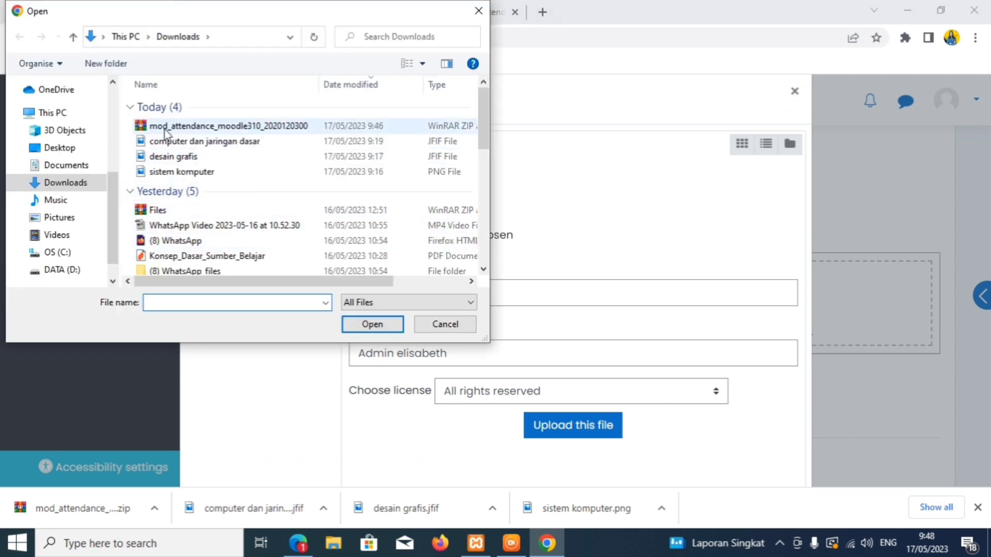
pyautogui.click(370, 326)
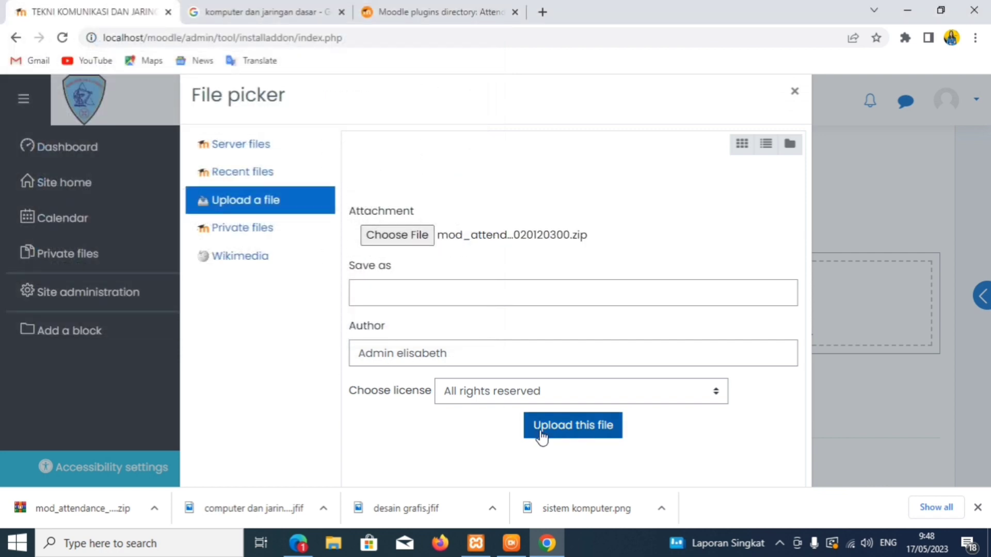
pyautogui.click(540, 437)
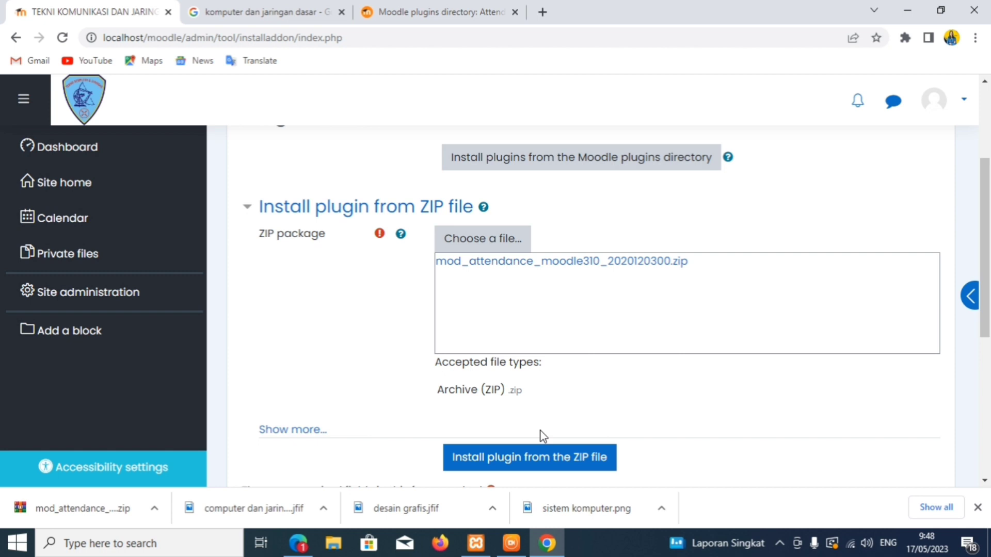
pyautogui.click(541, 452)
# - Continue past validation and server checks, then upgrade the database to install Attendance
pyautogui.click(134, 296)
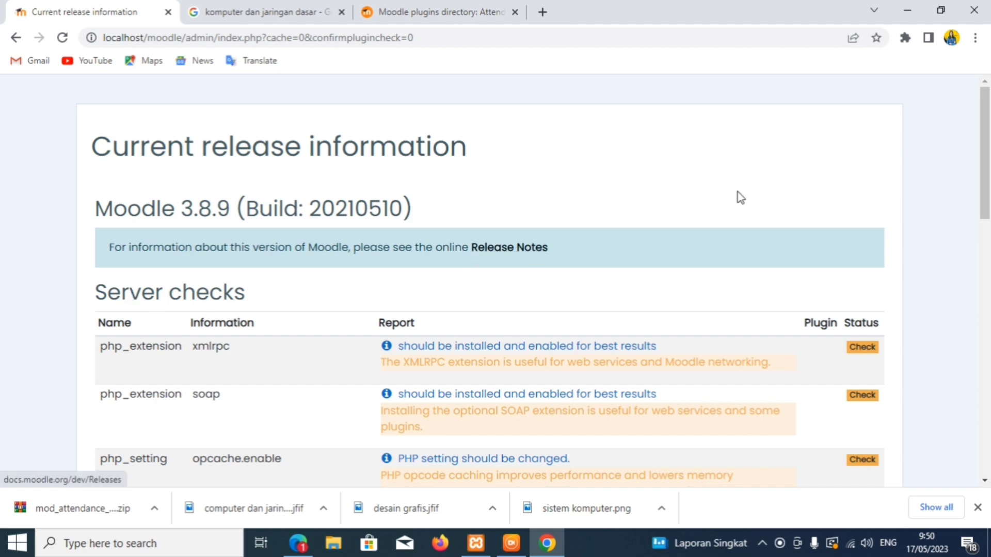
pyautogui.scroll(-15, 741, 197)
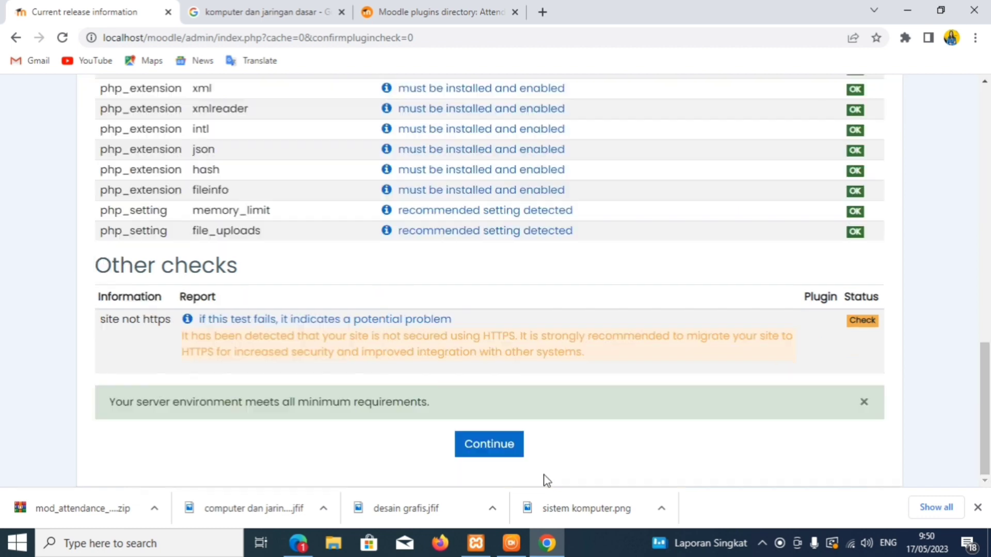
pyautogui.click(489, 446)
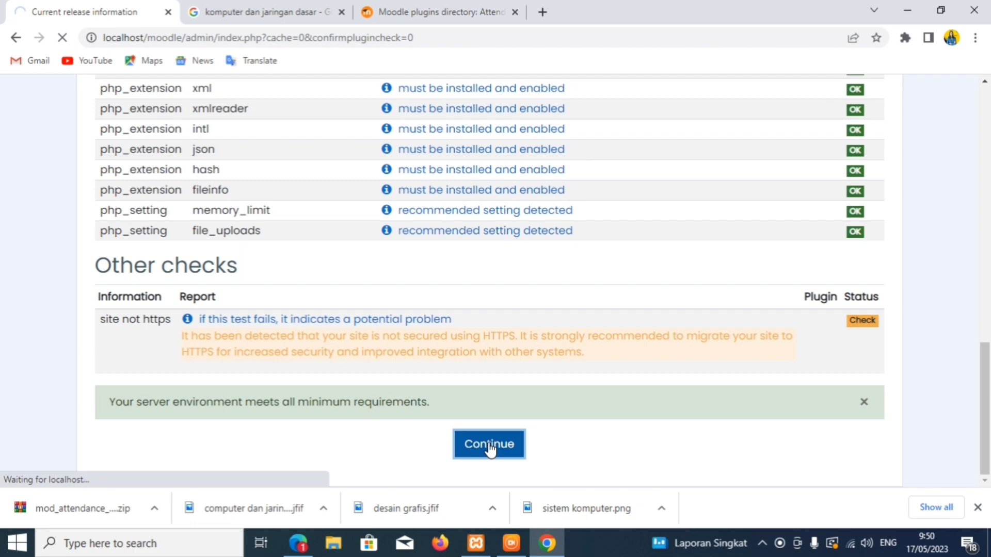
pyautogui.scroll(-10, 480, 448)
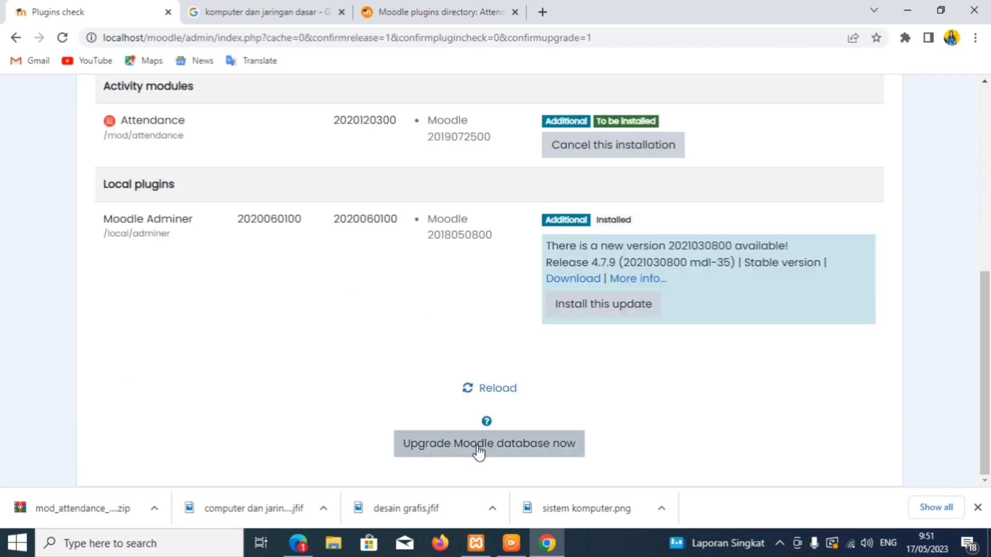
pyautogui.click(479, 448)
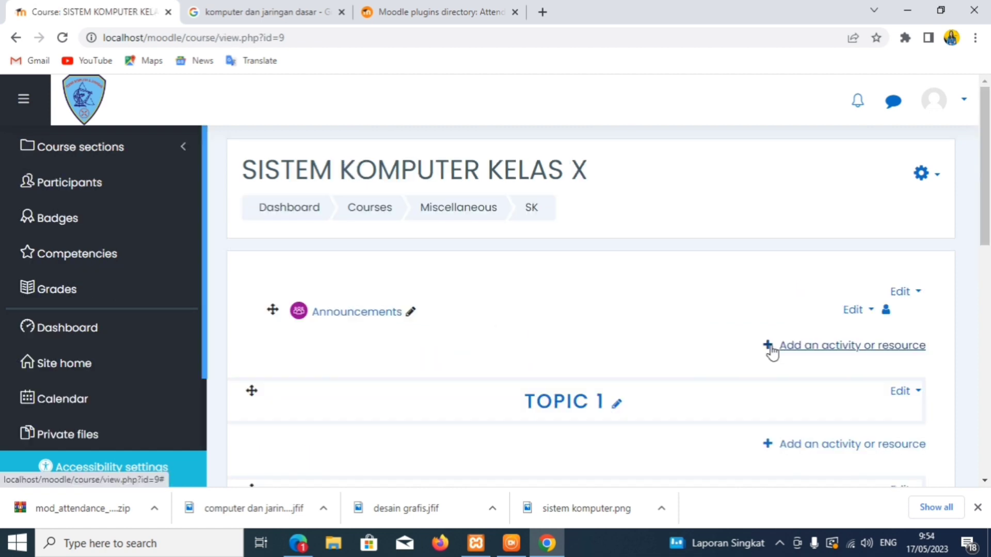
# - Add an Attendance activity to SISTEM KOMPUTER KELAS X and enter the name 'absensi siswa'
pyautogui.click(771, 346)
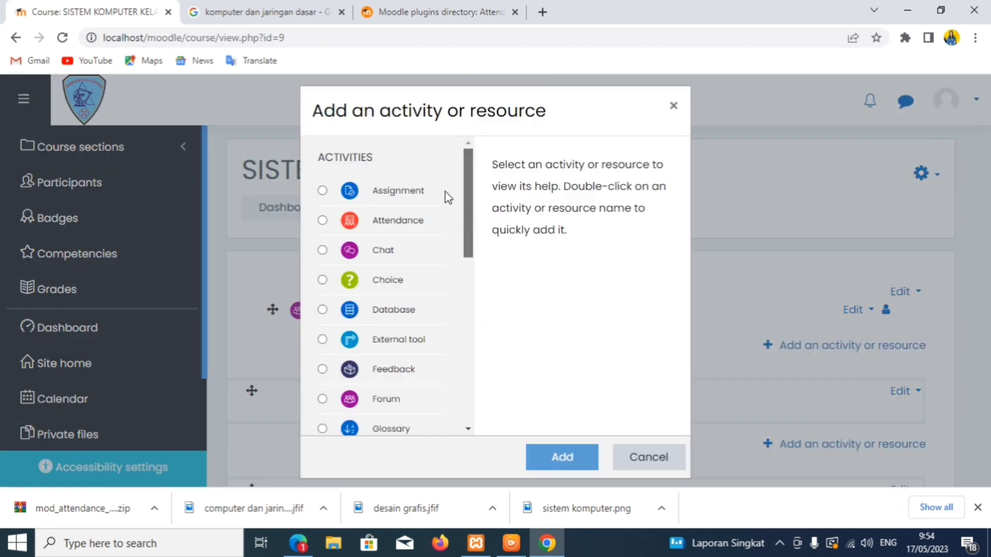
pyautogui.click(323, 191)
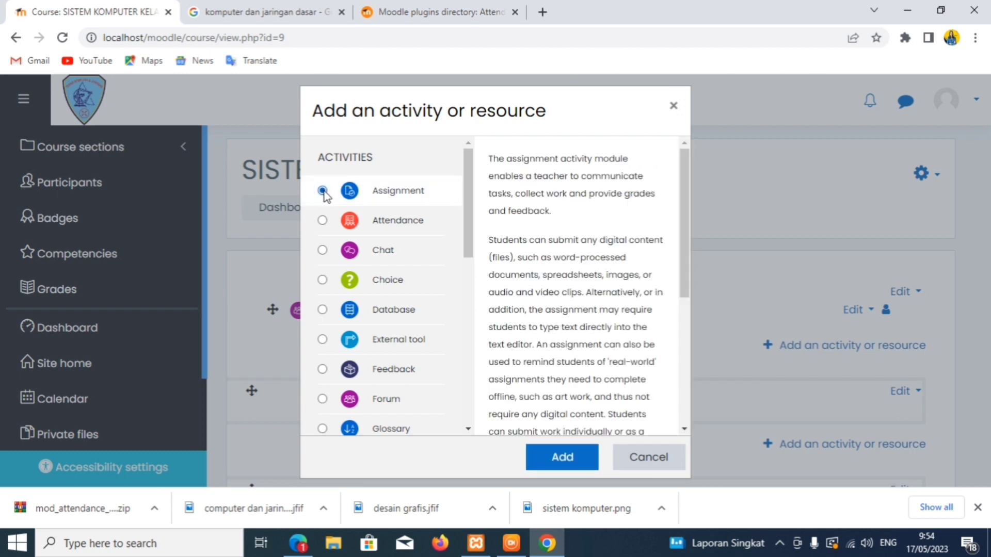
pyautogui.click(322, 220)
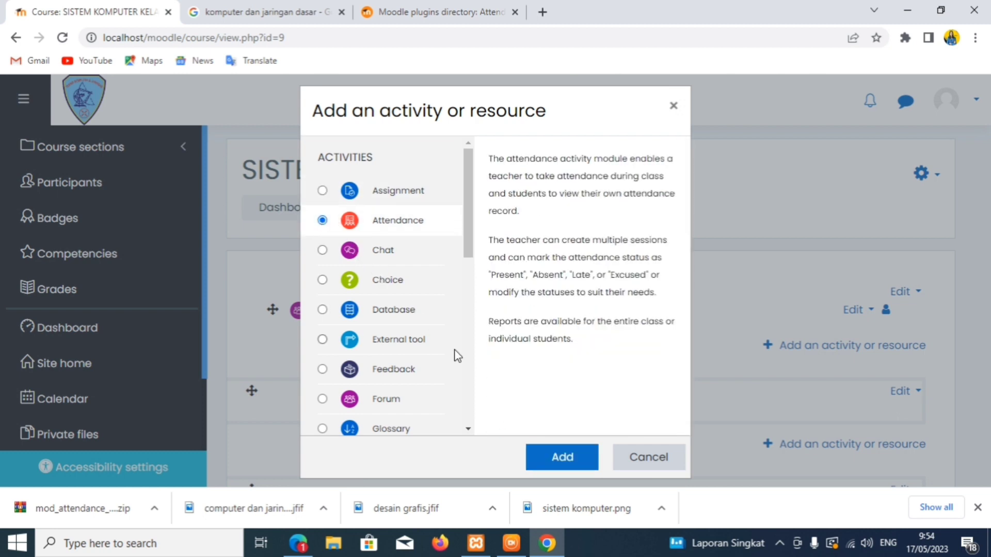
pyautogui.click(537, 464)
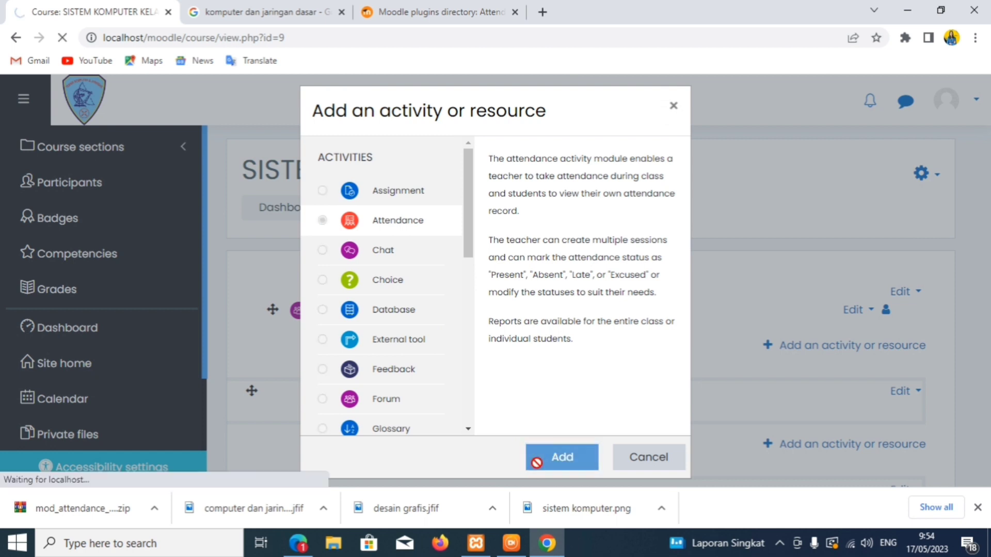
pyautogui.write('abse')
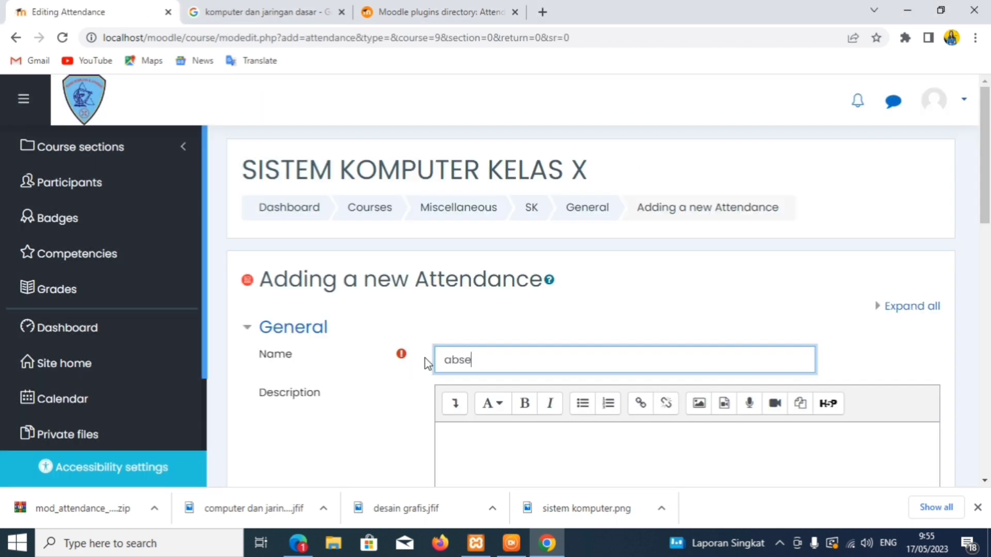
pyautogui.write('nsi siswa')
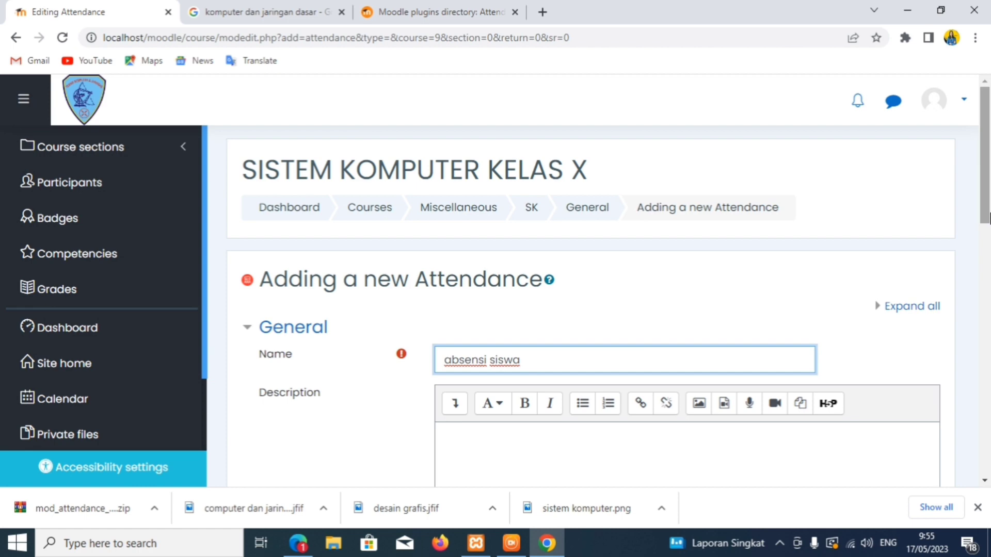
# - Save the 'absensi siswa' attendance and display its empty Sessions page
pyautogui.moveTo(988, 219); pyautogui.dragTo(986, 397)
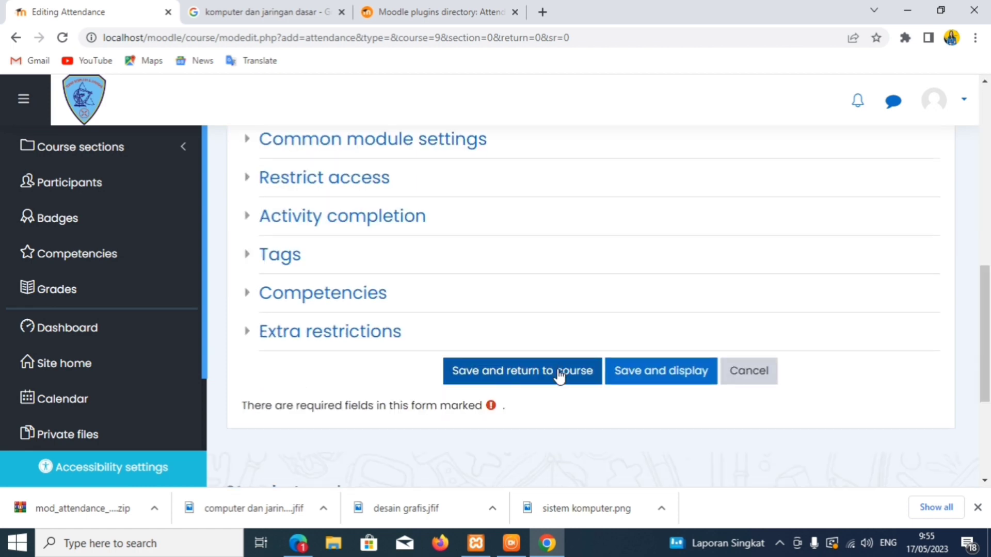
pyautogui.click(626, 386)
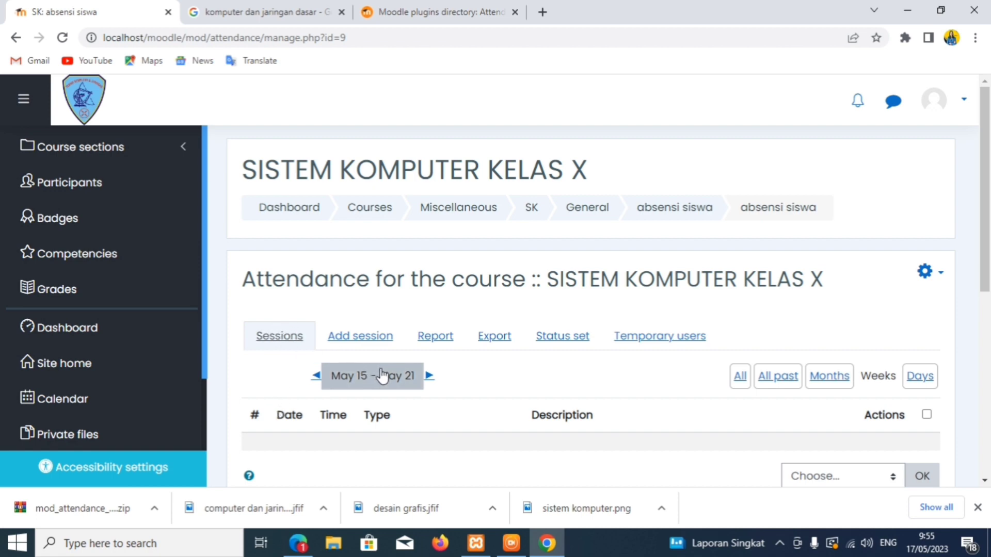
# - Start a new session with start hour 08:00 and end hour 02
pyautogui.click(336, 343)
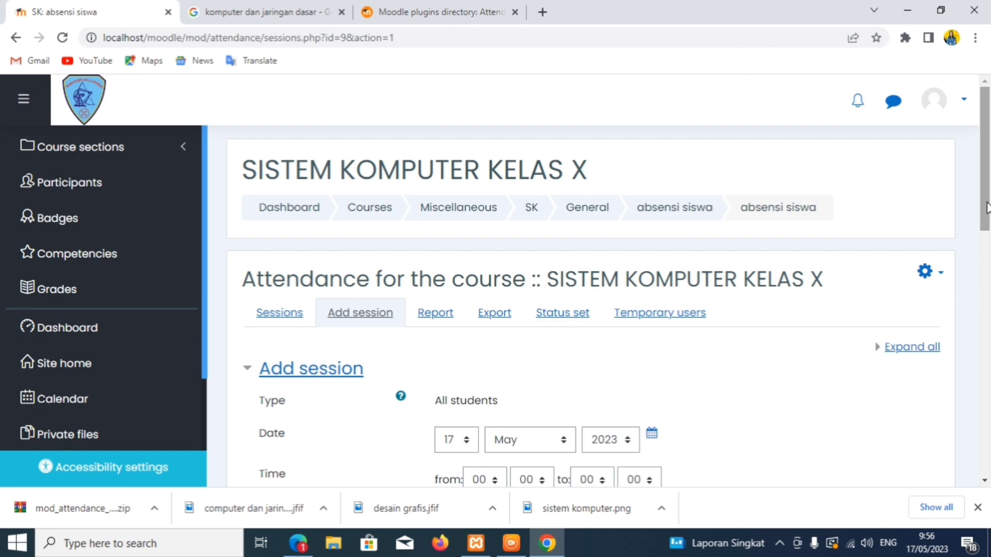
pyautogui.moveTo(987, 206); pyautogui.dragTo(960, 272)
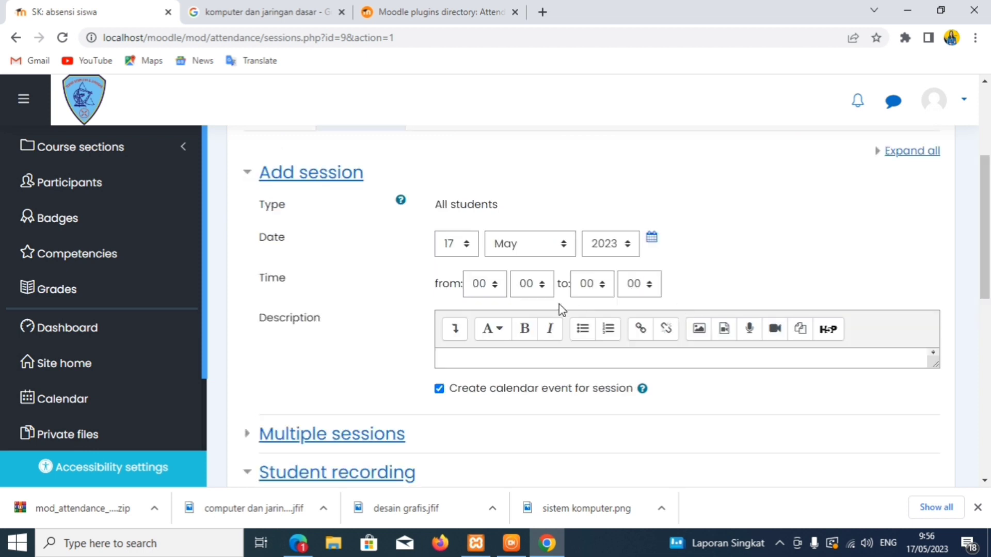
pyautogui.click(478, 285)
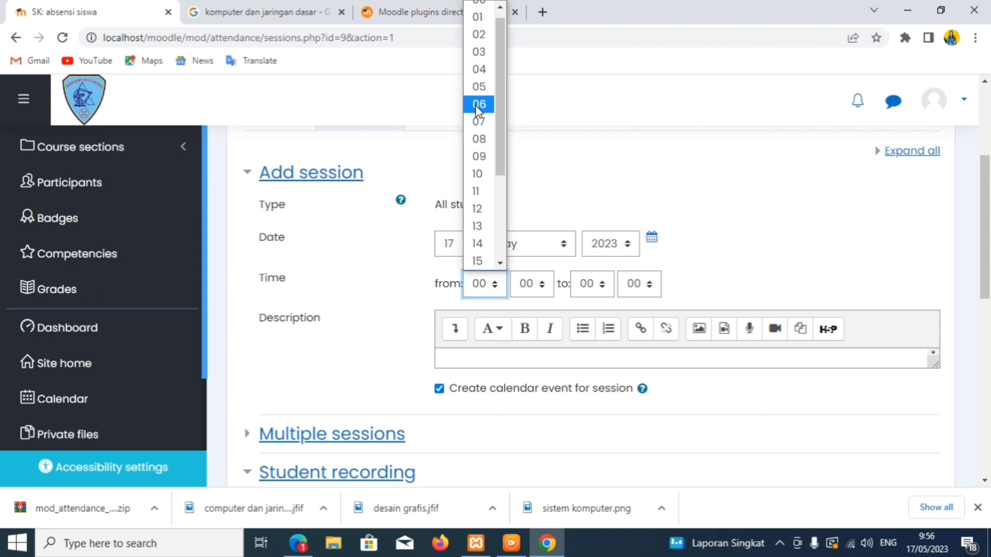
pyautogui.click(478, 142)
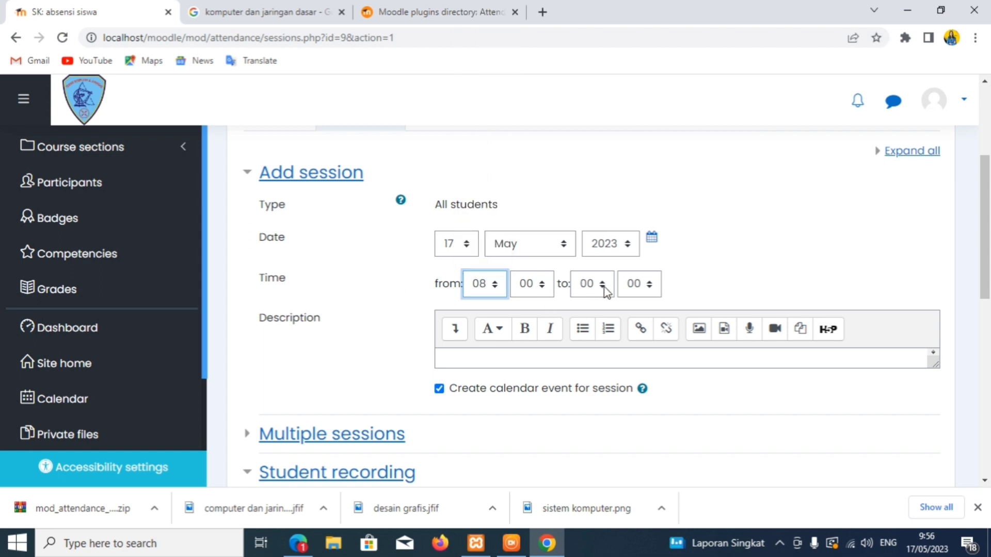
pyautogui.click(651, 292)
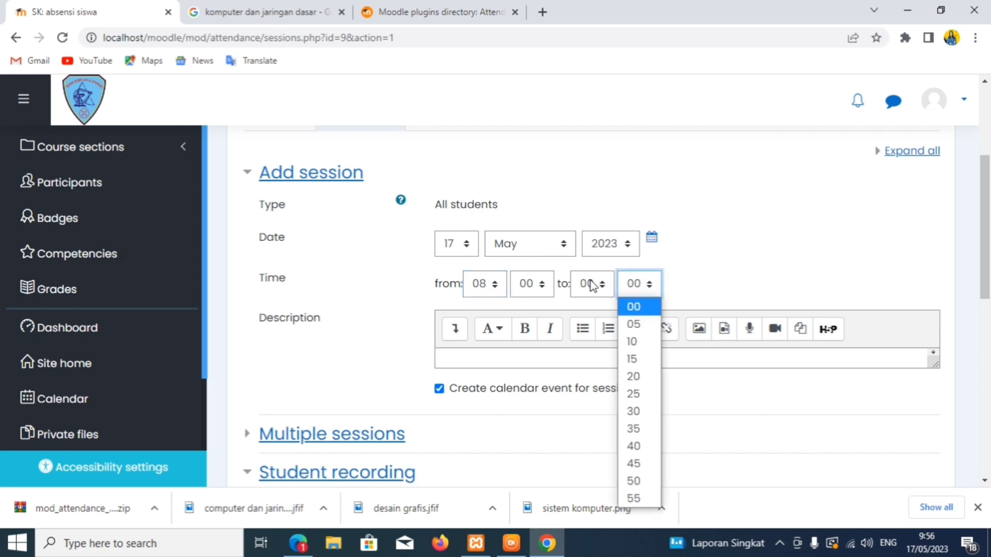
pyautogui.click(605, 292)
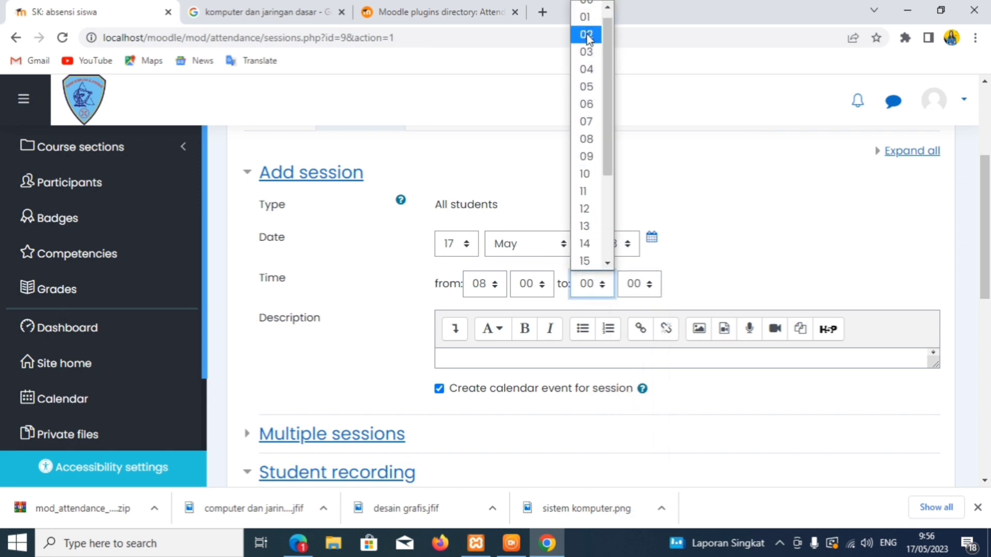
pyautogui.click(588, 35)
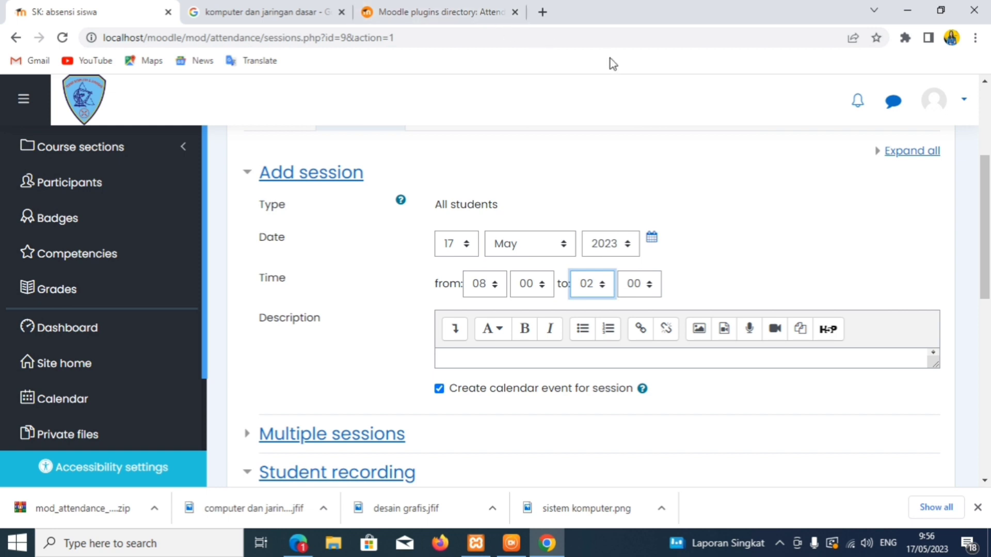
pyautogui.scroll(-3, 939, 316)
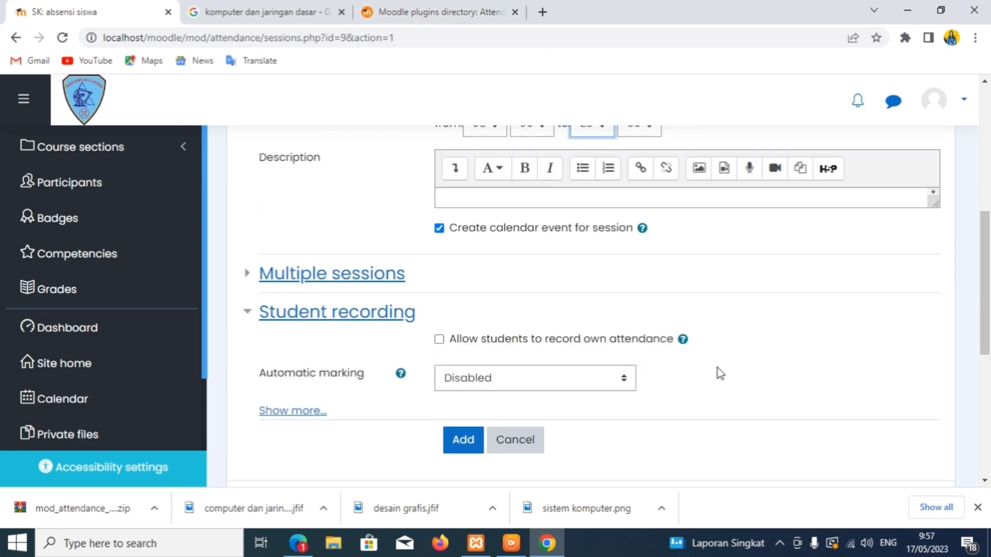
# - Turn on weekly repetition on Monday, every 1 week, until 17 August 2023
pyautogui.click(248, 278)
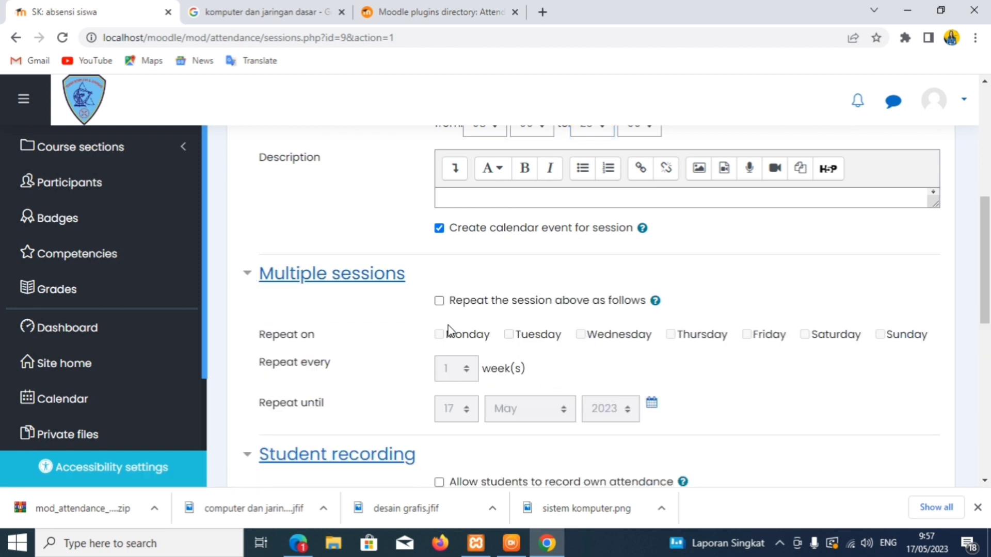
pyautogui.click(439, 302)
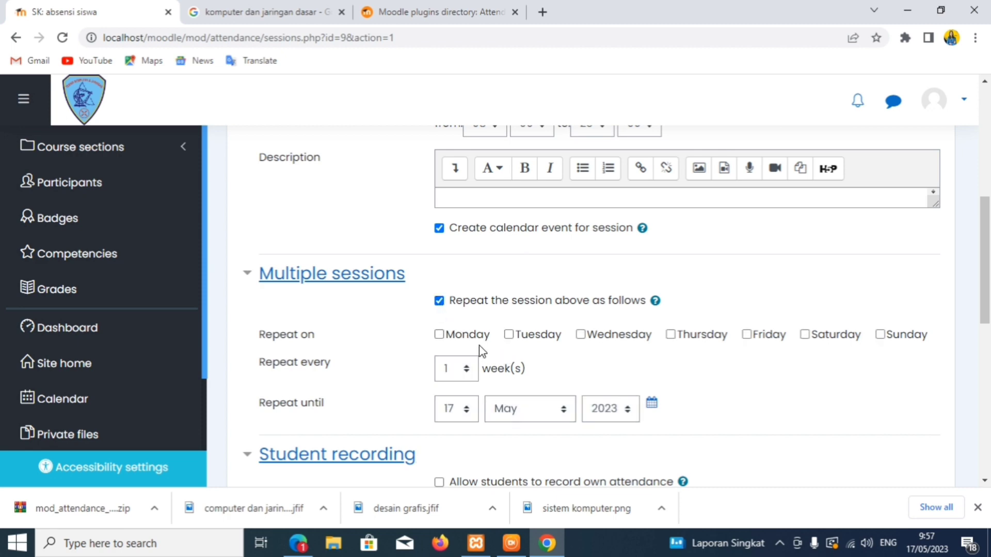
pyautogui.click(444, 338)
pyautogui.scroll(-2, 988, 265)
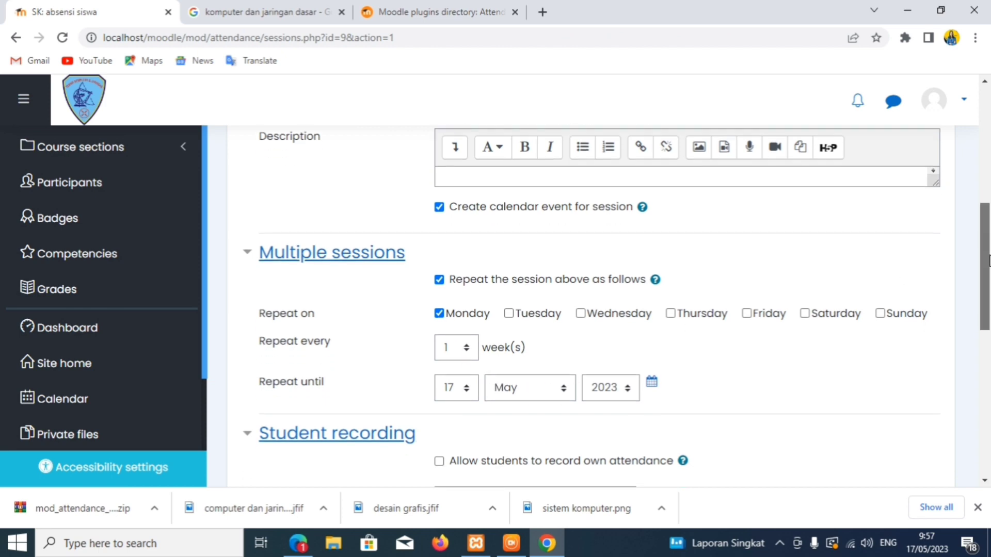
pyautogui.scroll(-1, 987, 266)
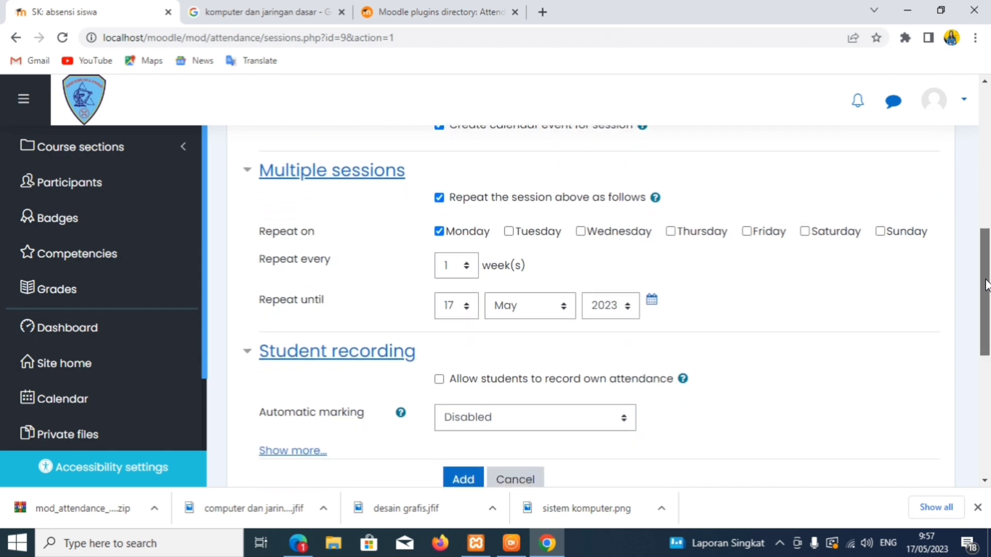
pyautogui.click(467, 304)
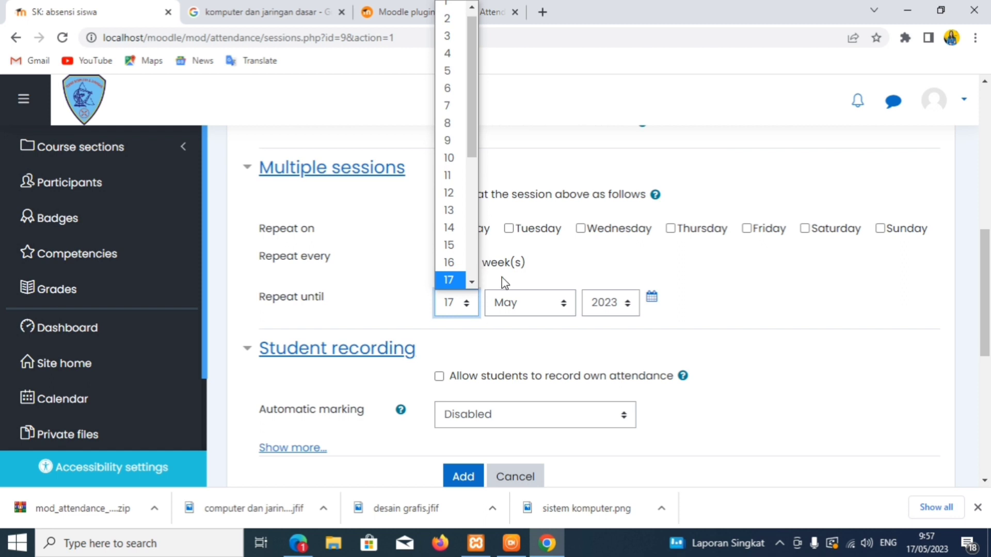
pyautogui.click(573, 173)
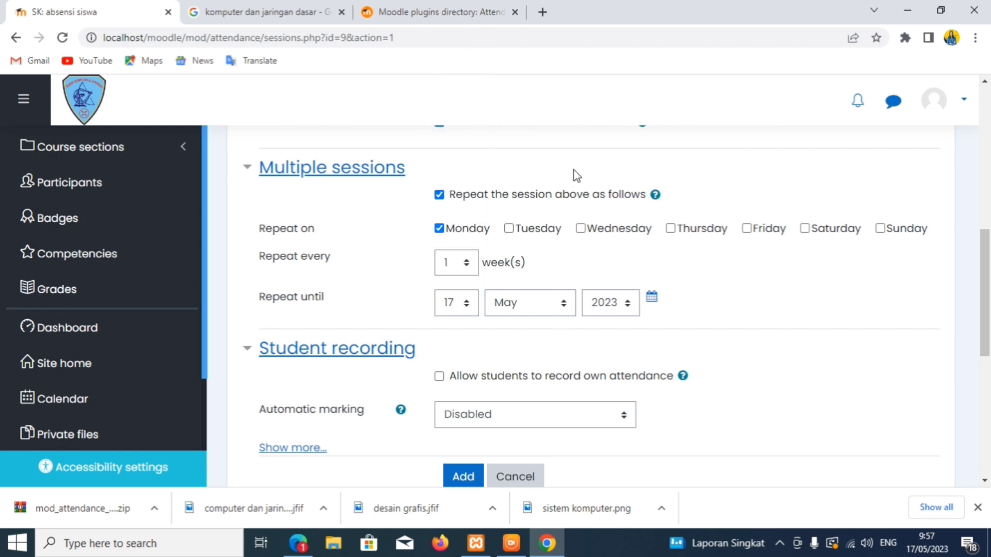
pyautogui.click(565, 308)
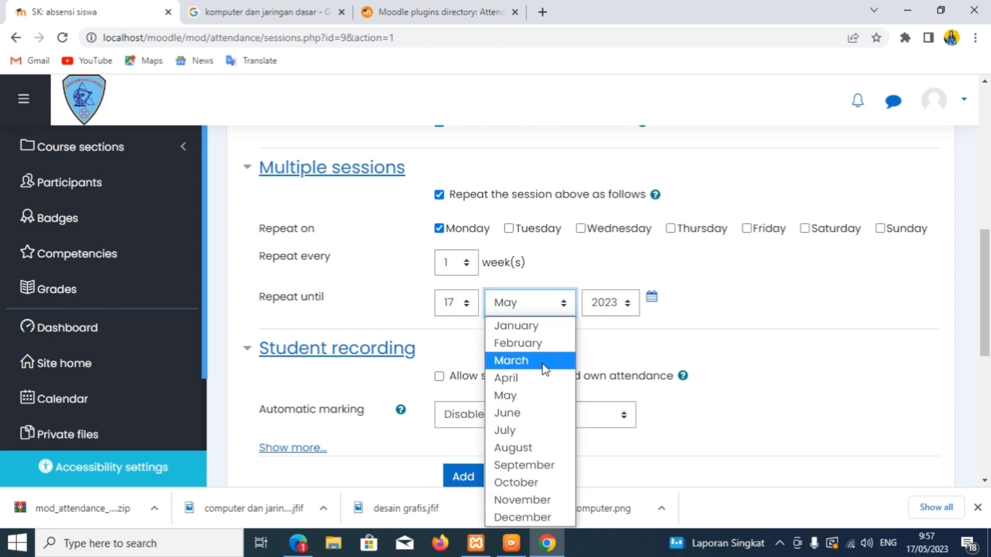
pyautogui.click(528, 448)
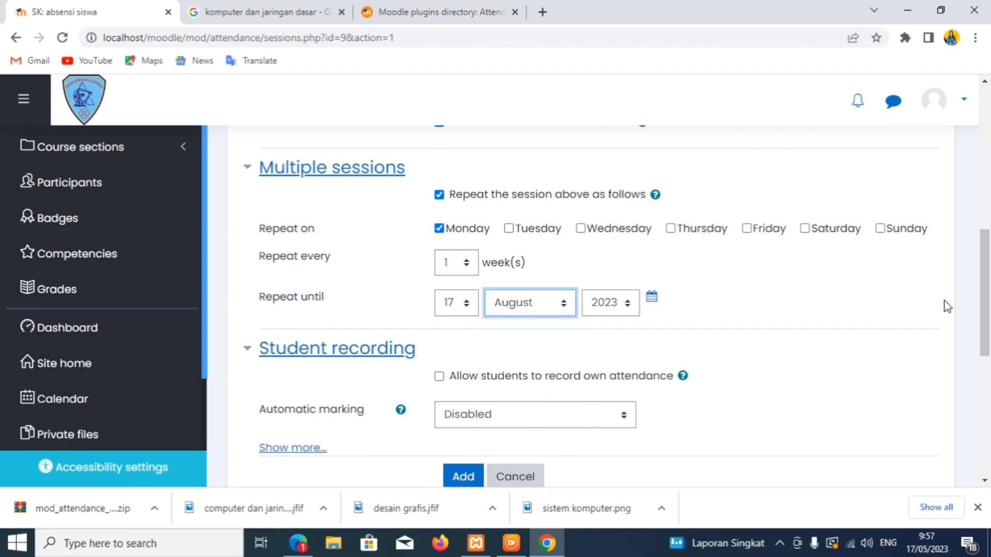
pyautogui.moveTo(984, 302); pyautogui.dragTo(984, 338)
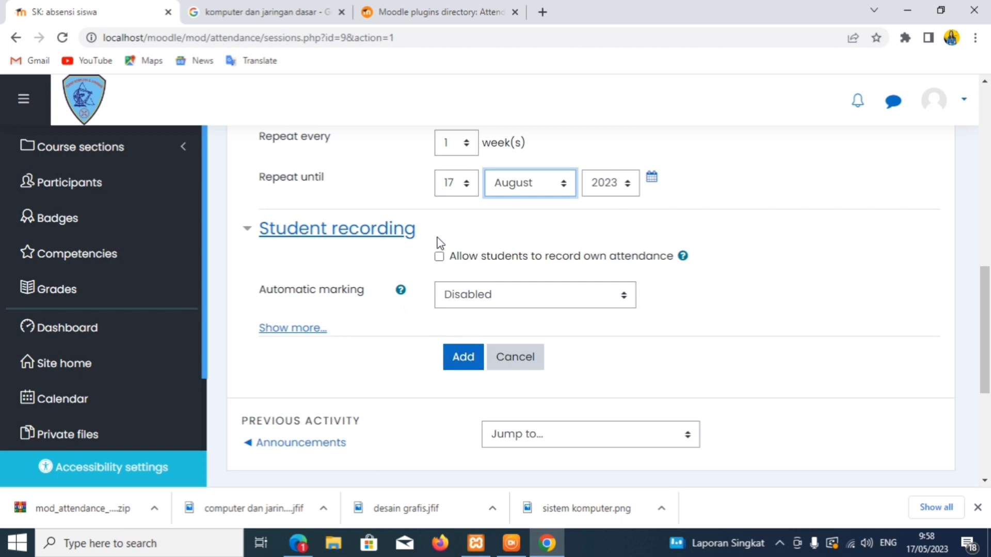
# - Allow students to record their own attendance and add the repeating Monday sessions
pyautogui.click(439, 257)
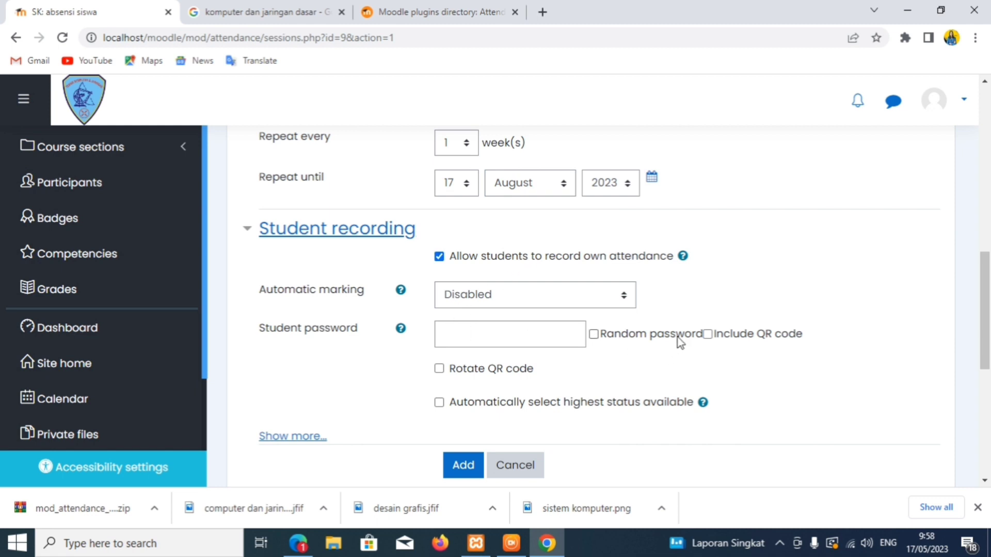
pyautogui.moveTo(988, 286); pyautogui.dragTo(987, 344)
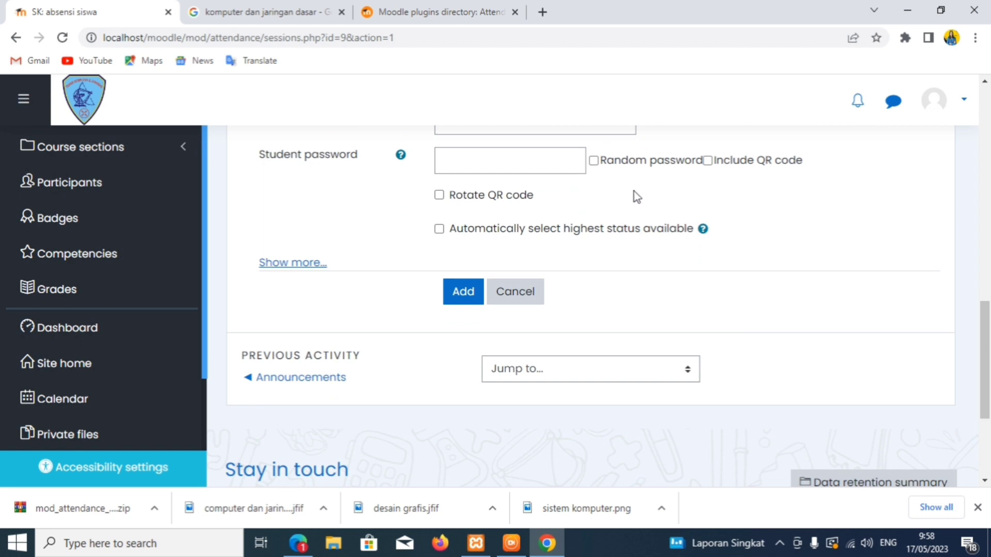
pyautogui.click(463, 292)
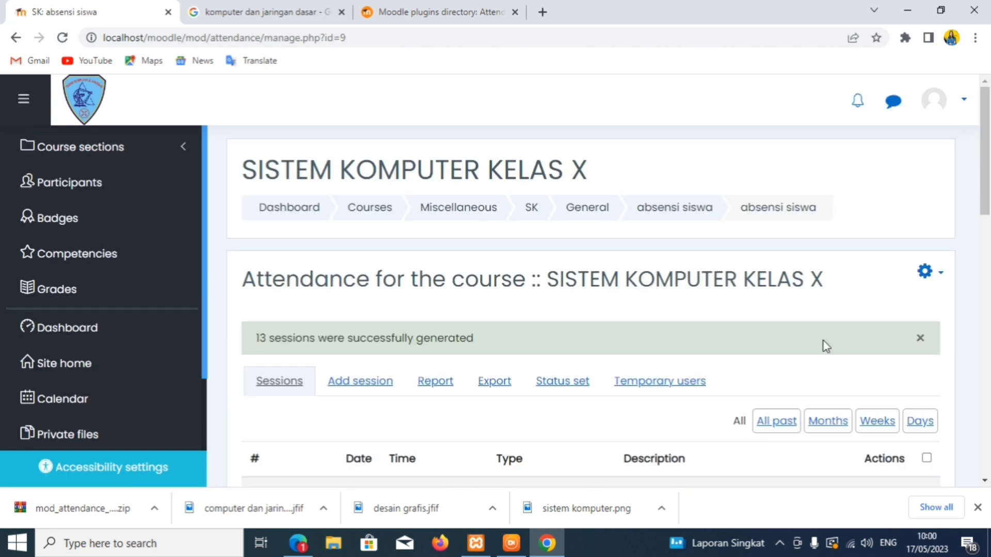
pyautogui.moveTo(986, 201); pyautogui.dragTo(988, 261)
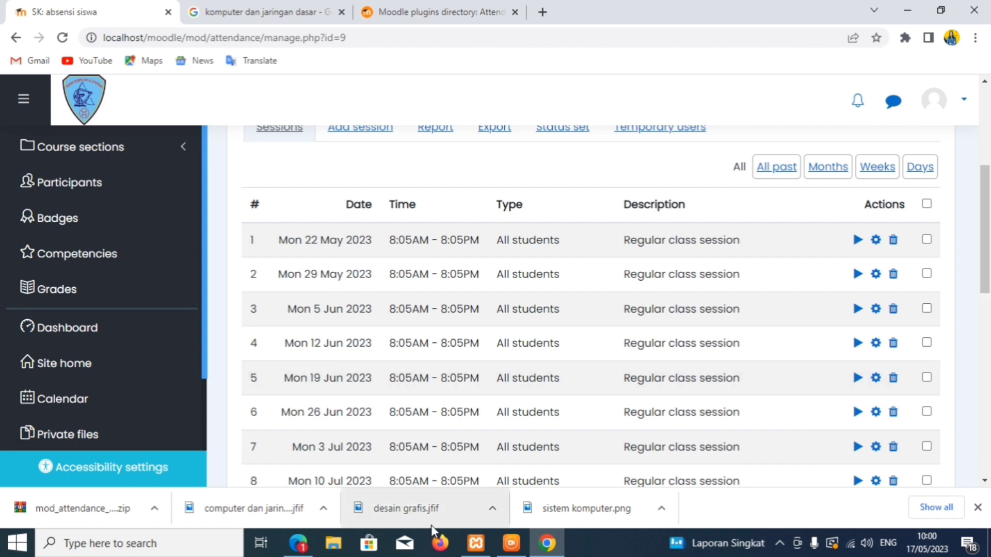
# - Bring the DU Recorder window to the front from the taskbar
pyautogui.click(509, 545)
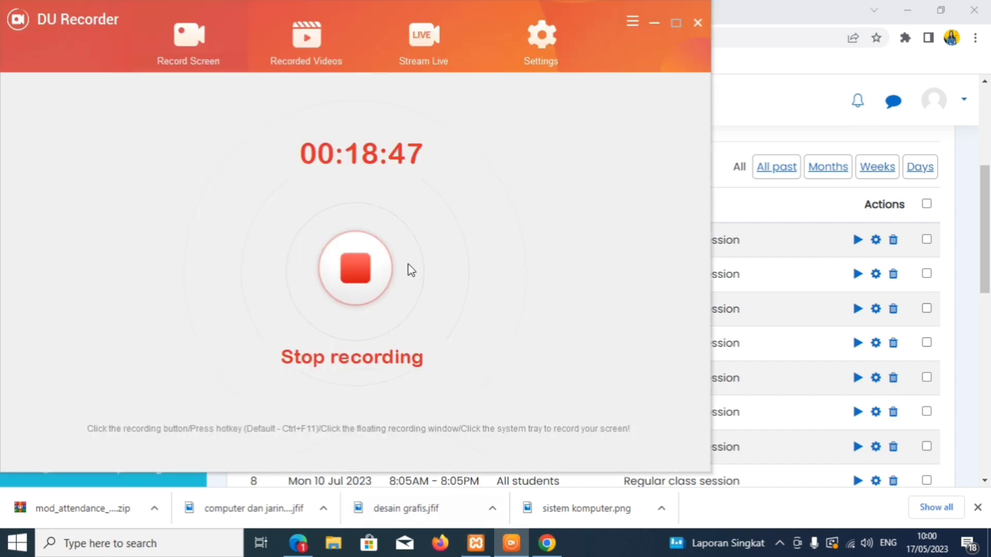
# - Stop the DU Recorder recording, then start Apache and MySQL in XAMPP
pyautogui.click(349, 276)
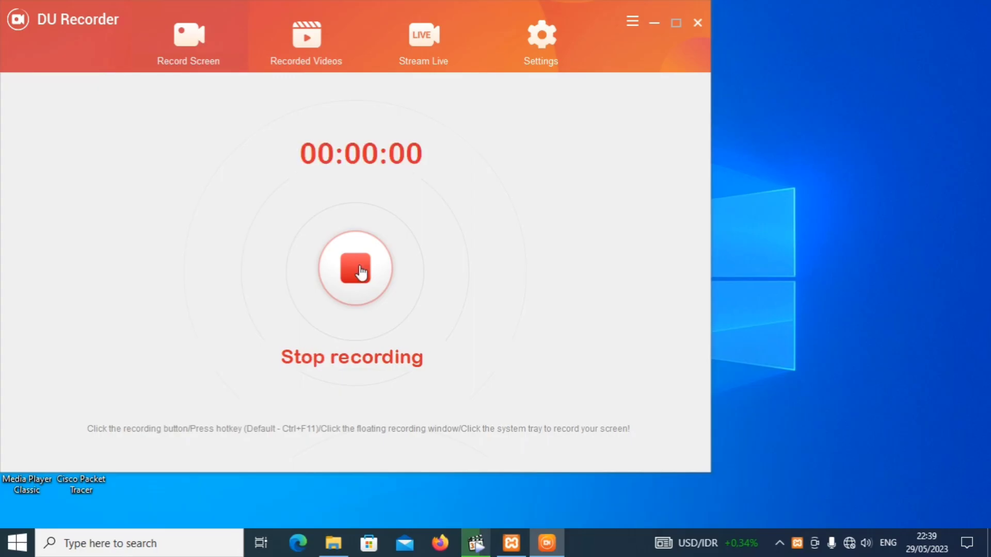
pyautogui.click(653, 24)
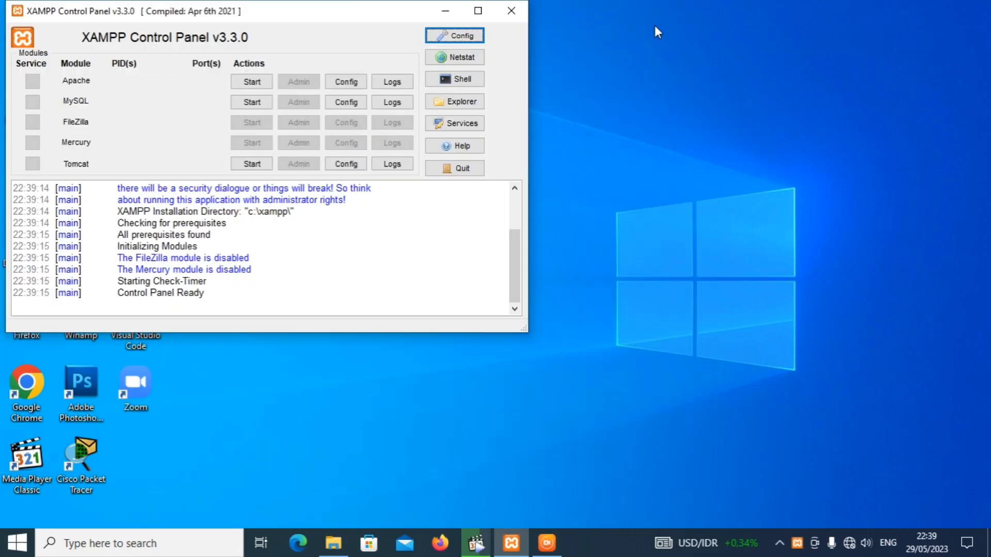
pyautogui.click(251, 82)
pyautogui.click(250, 103)
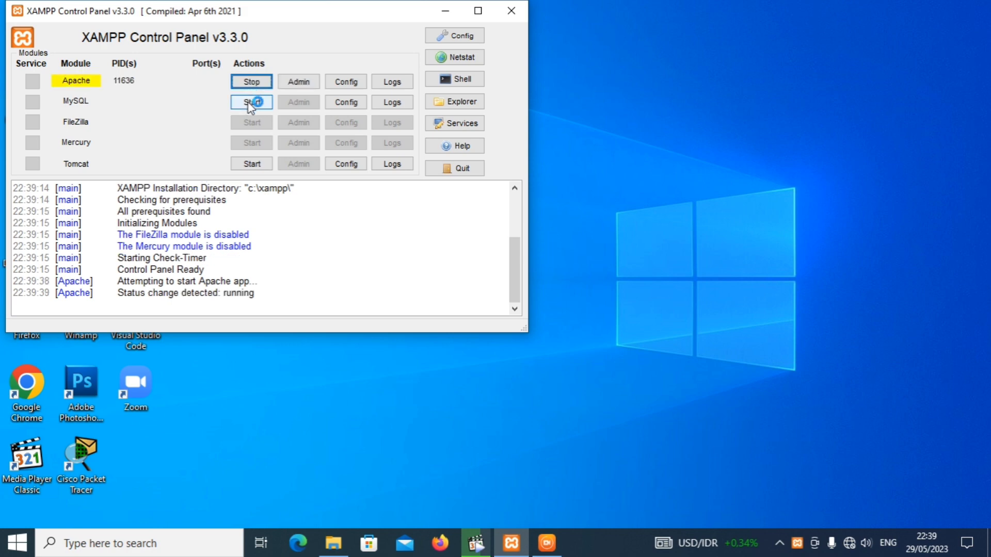